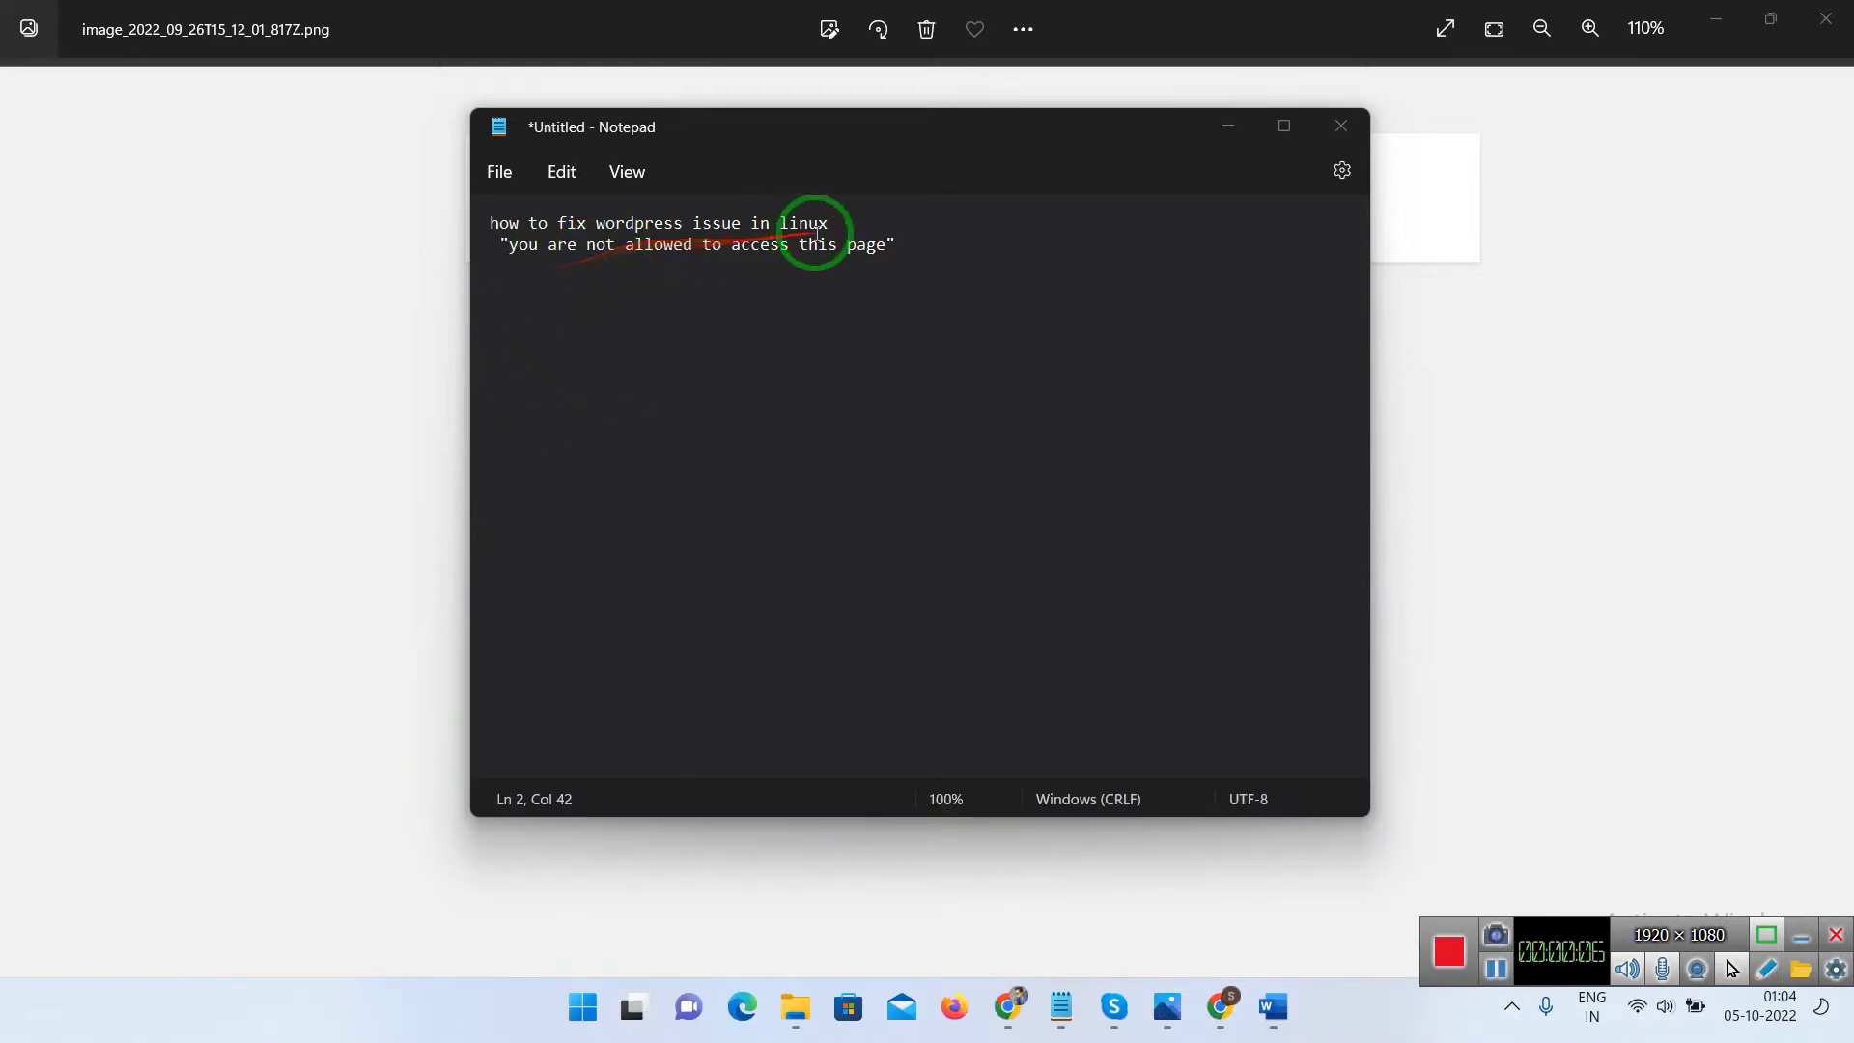
# Step: Highlight the quoted error line in the notes, then minimize Notepad to reveal the error screenshot
pyautogui.moveTo(501, 245)
pyautogui.mouseDown()
pyautogui.moveTo(920, 244)
pyautogui.moveTo(569, 248)
pyautogui.moveTo(488, 228)
pyautogui.mouseUp()
pyautogui.click(925, 243)
pyautogui.click(789, 367)
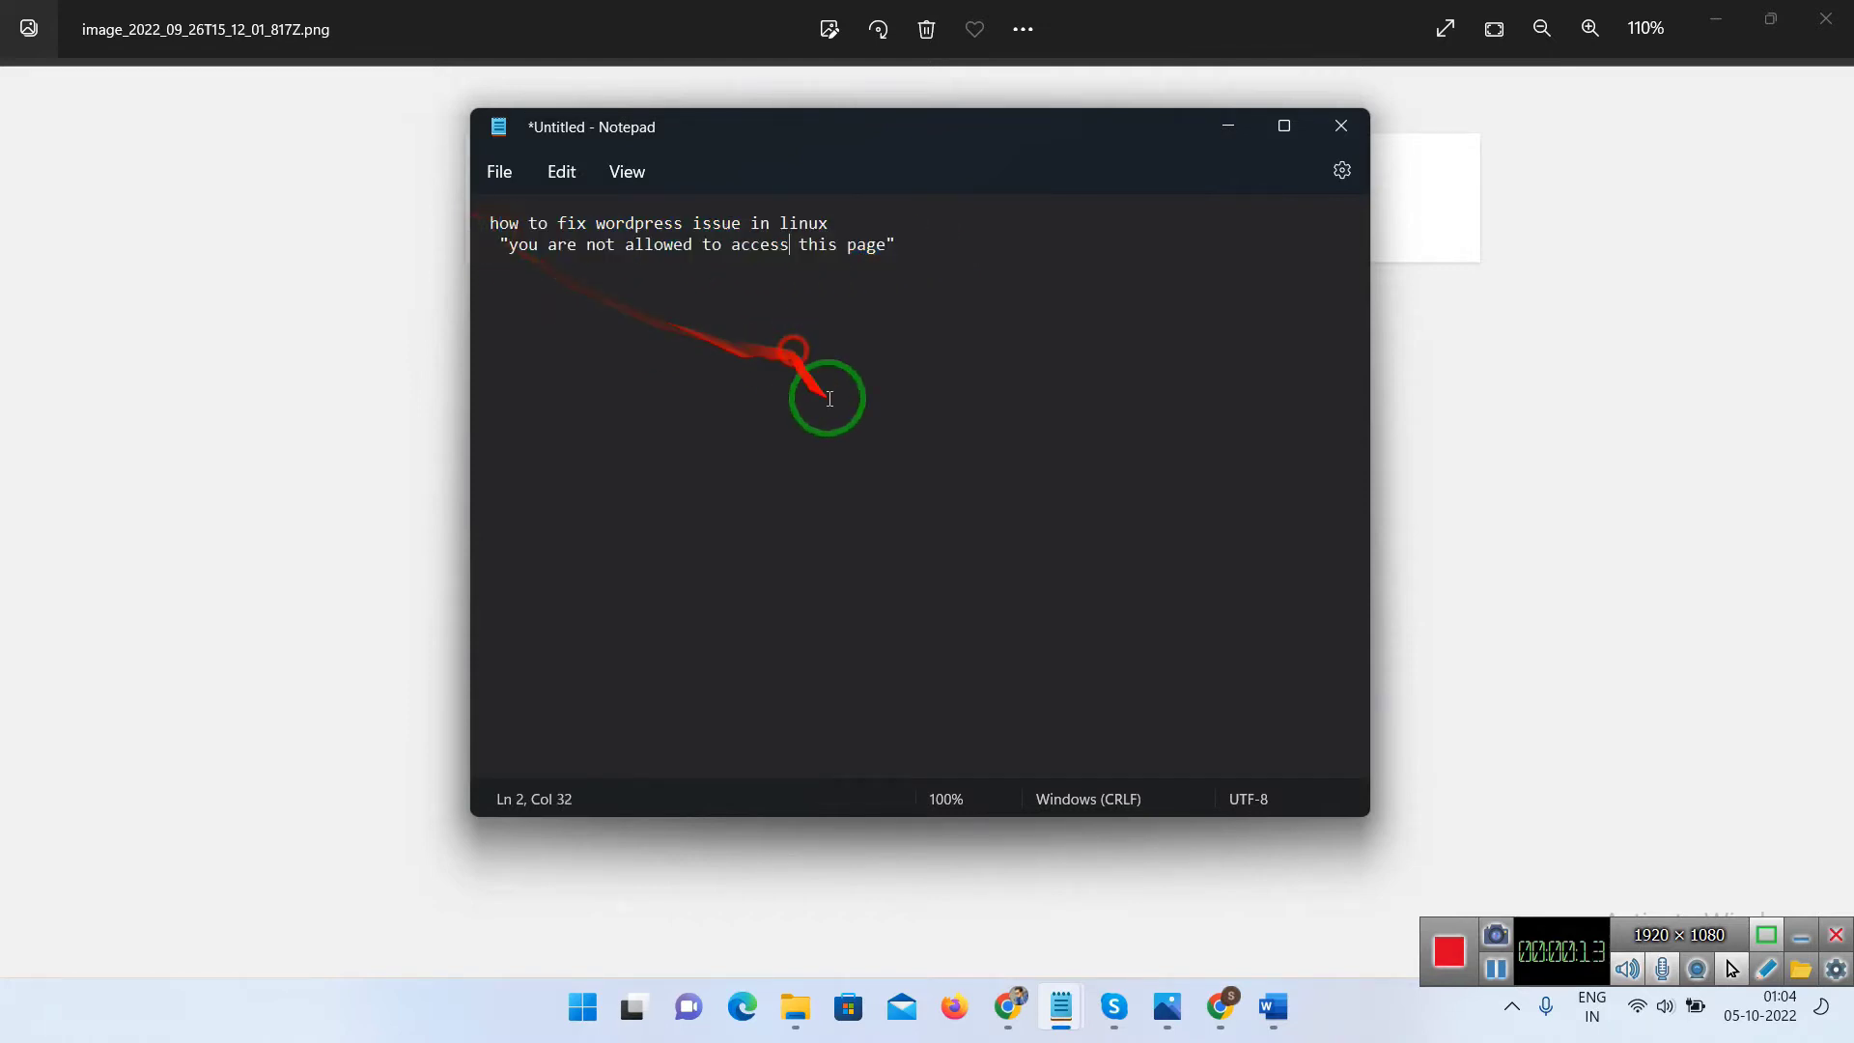
pyautogui.click(1247, 123)
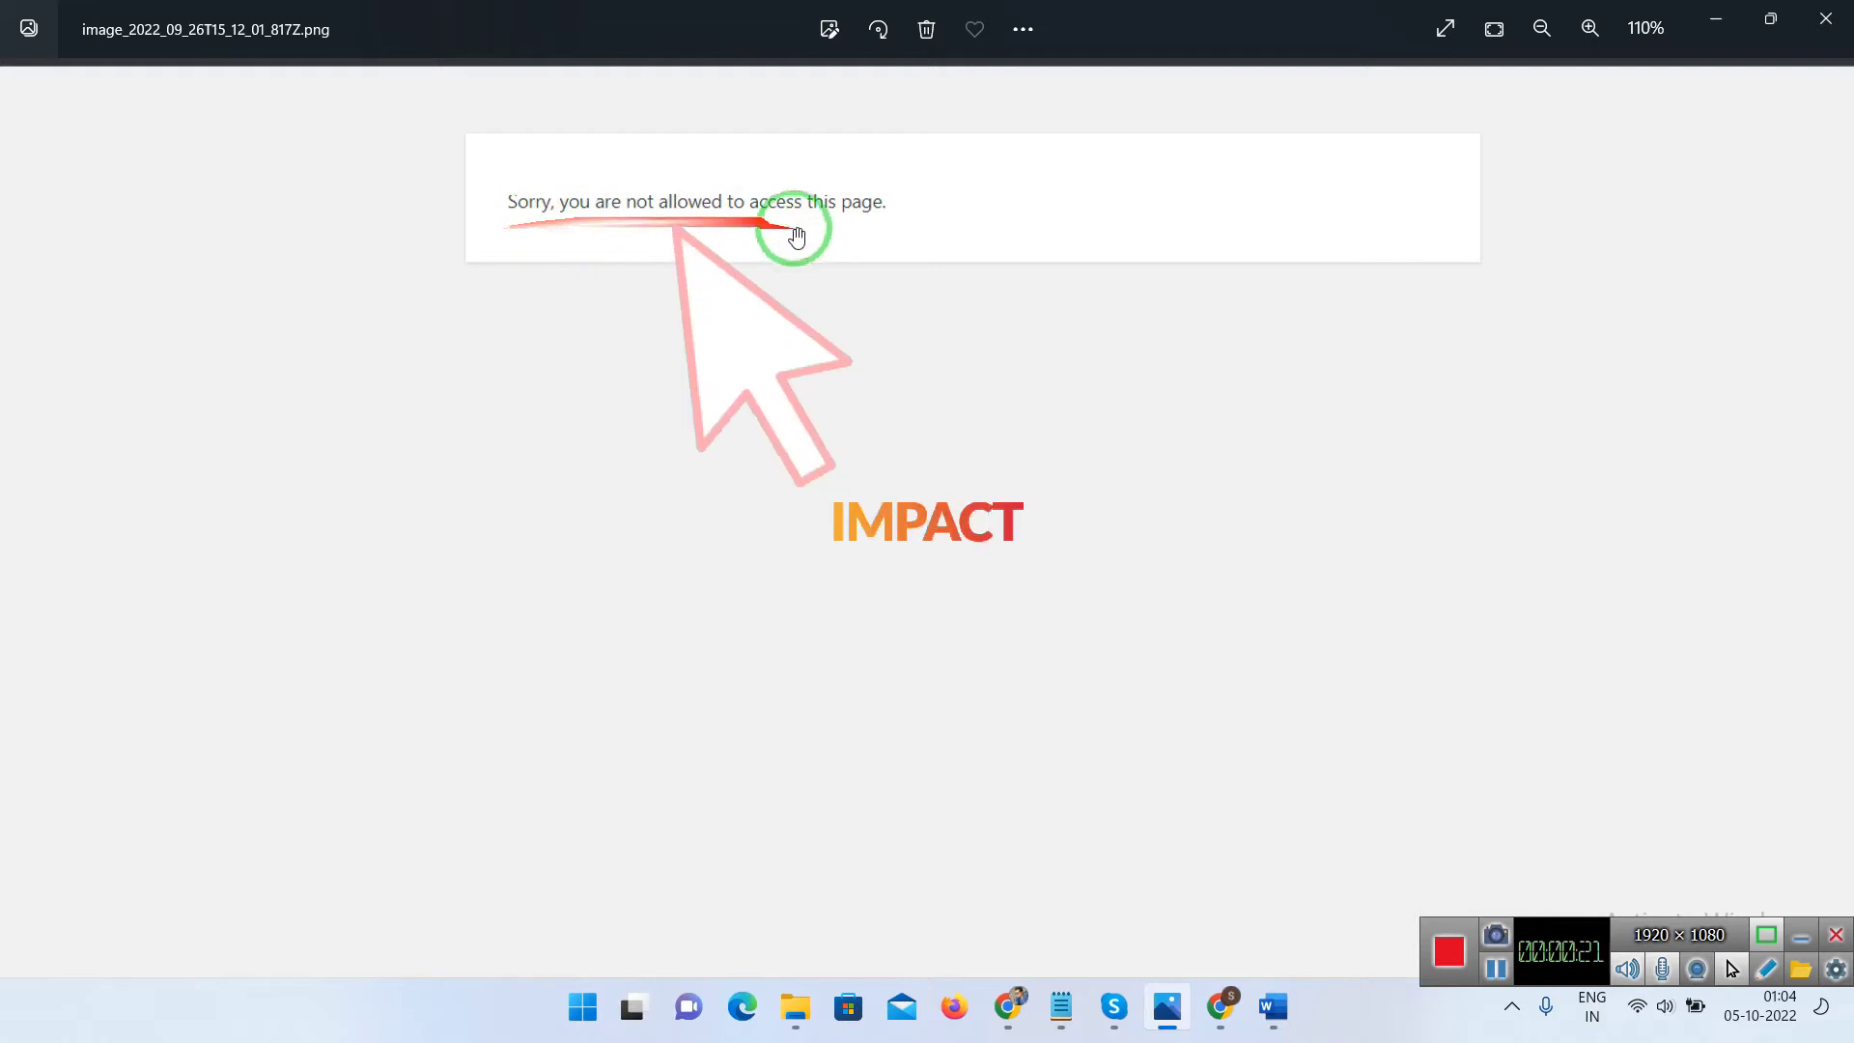
pyautogui.moveTo(819, 402); pyautogui.dragTo(826, 480)
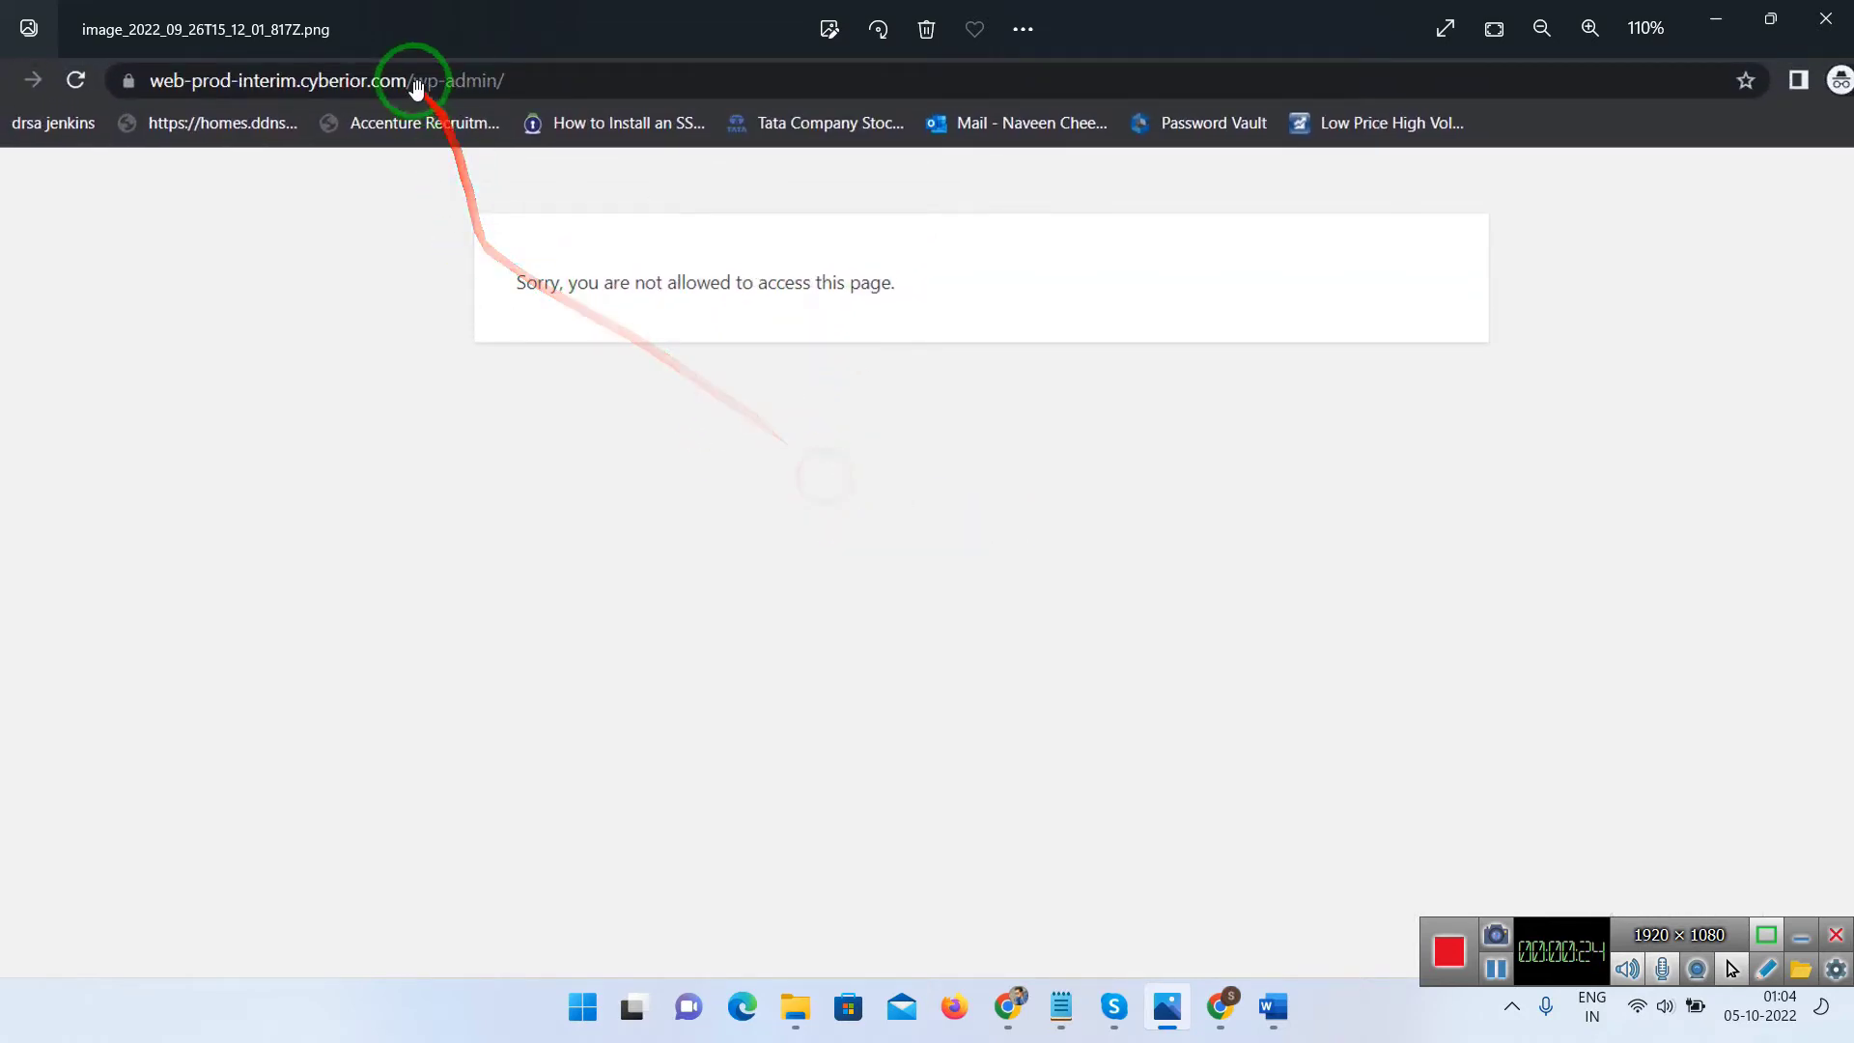
pyautogui.moveTo(736, 608); pyautogui.dragTo(579, 368)
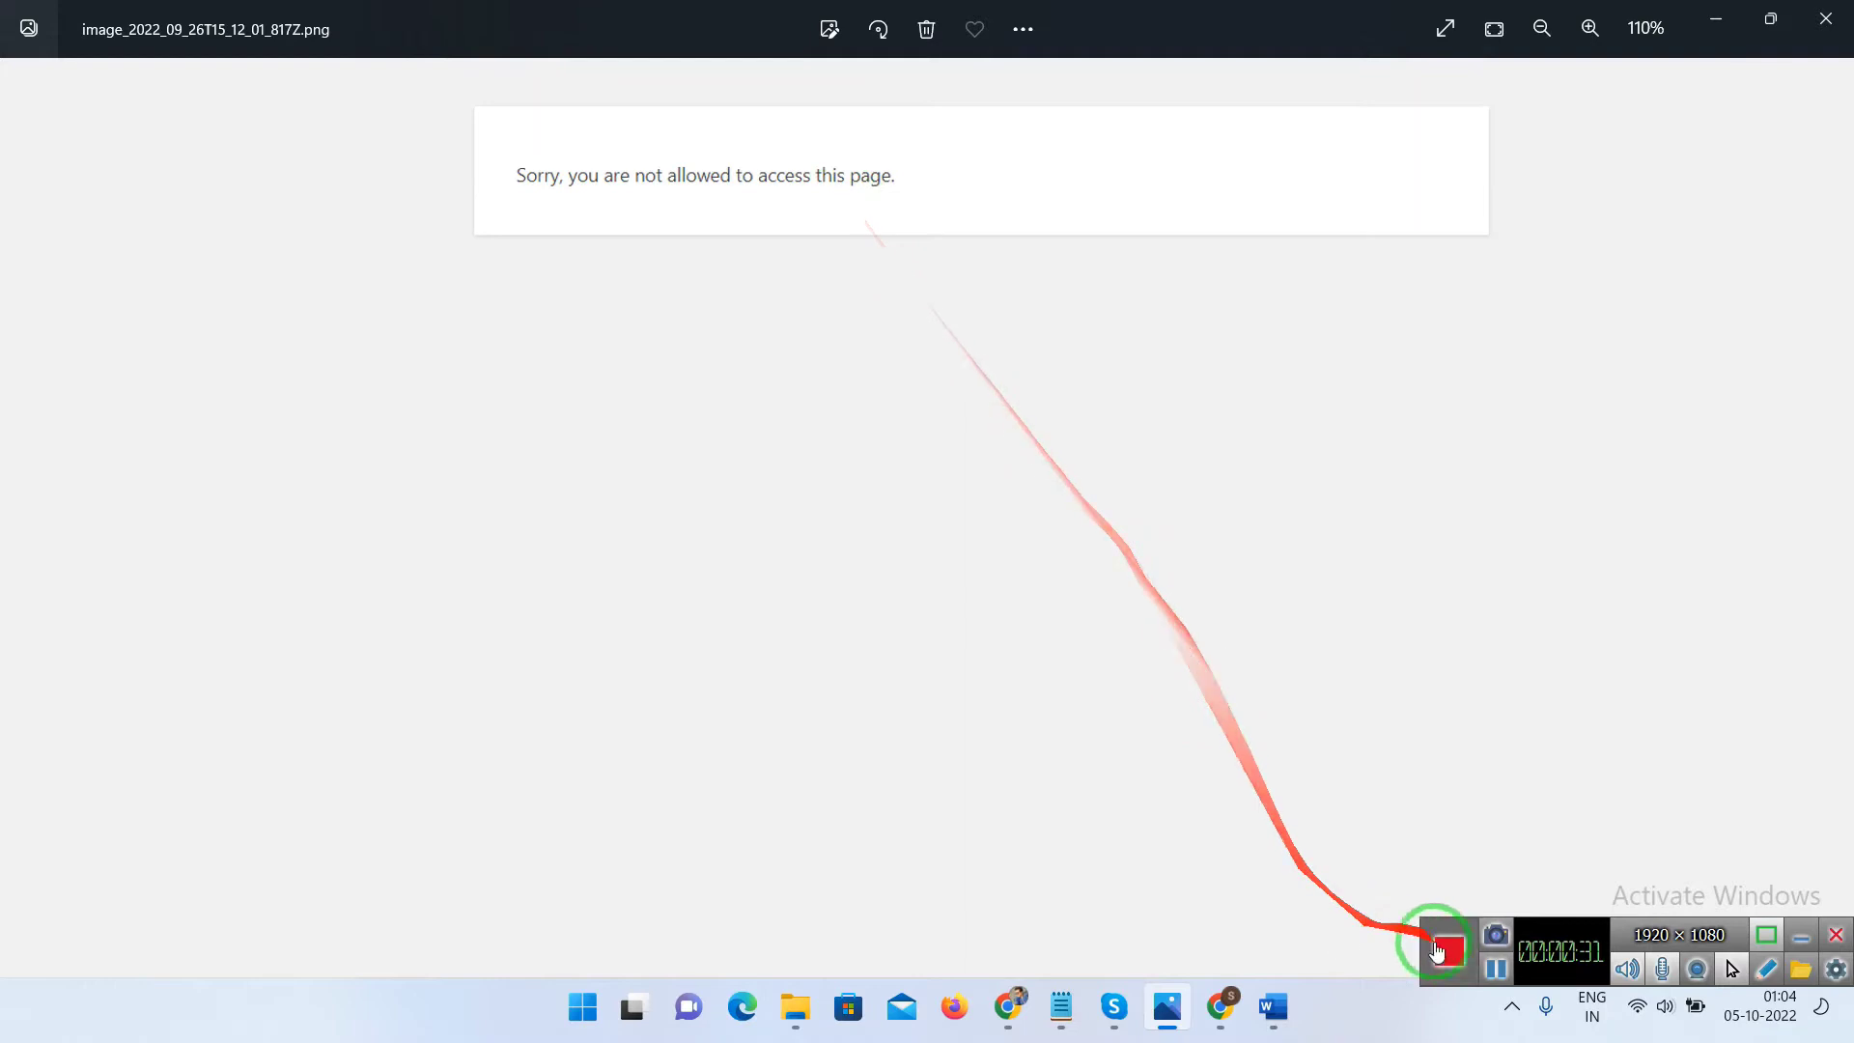
pyautogui.click(1496, 968)
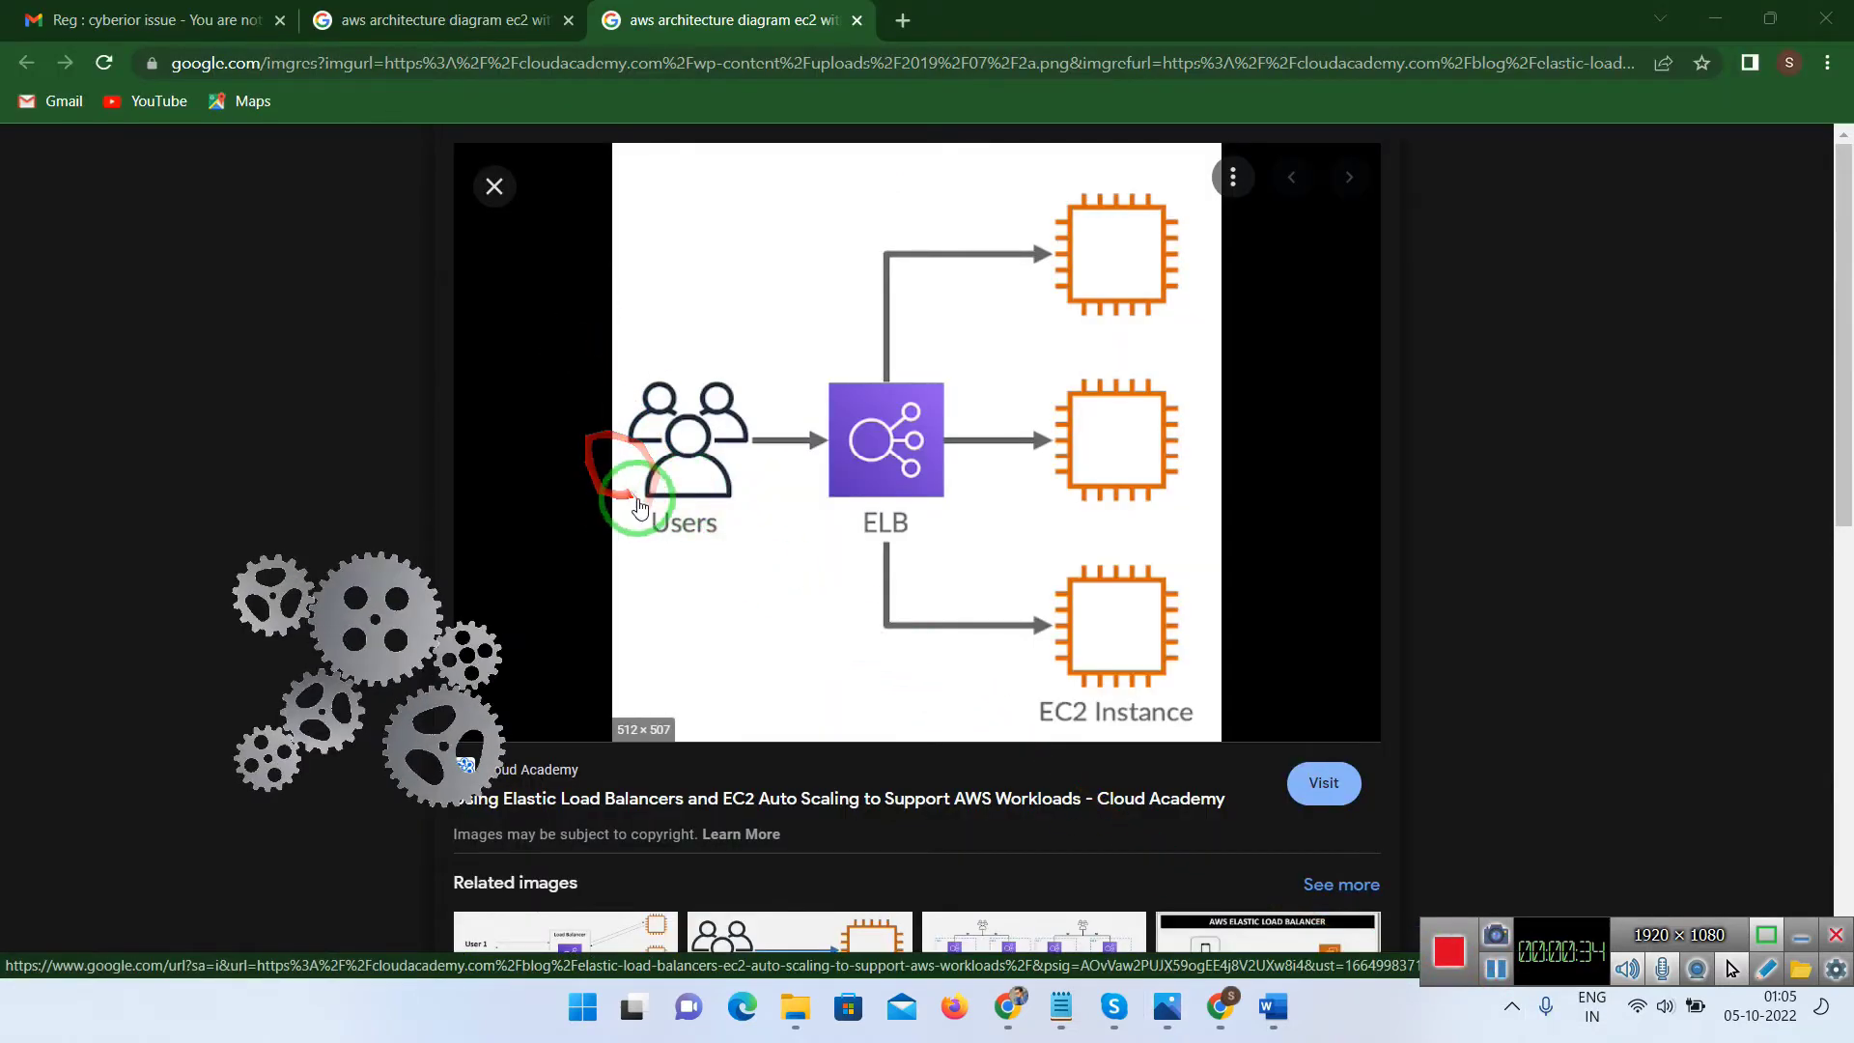
pyautogui.moveTo(669, 502)
pyautogui.mouseDown()
pyautogui.moveTo(675, 526)
pyautogui.moveTo(869, 522)
pyautogui.moveTo(876, 450)
pyautogui.mouseUp()
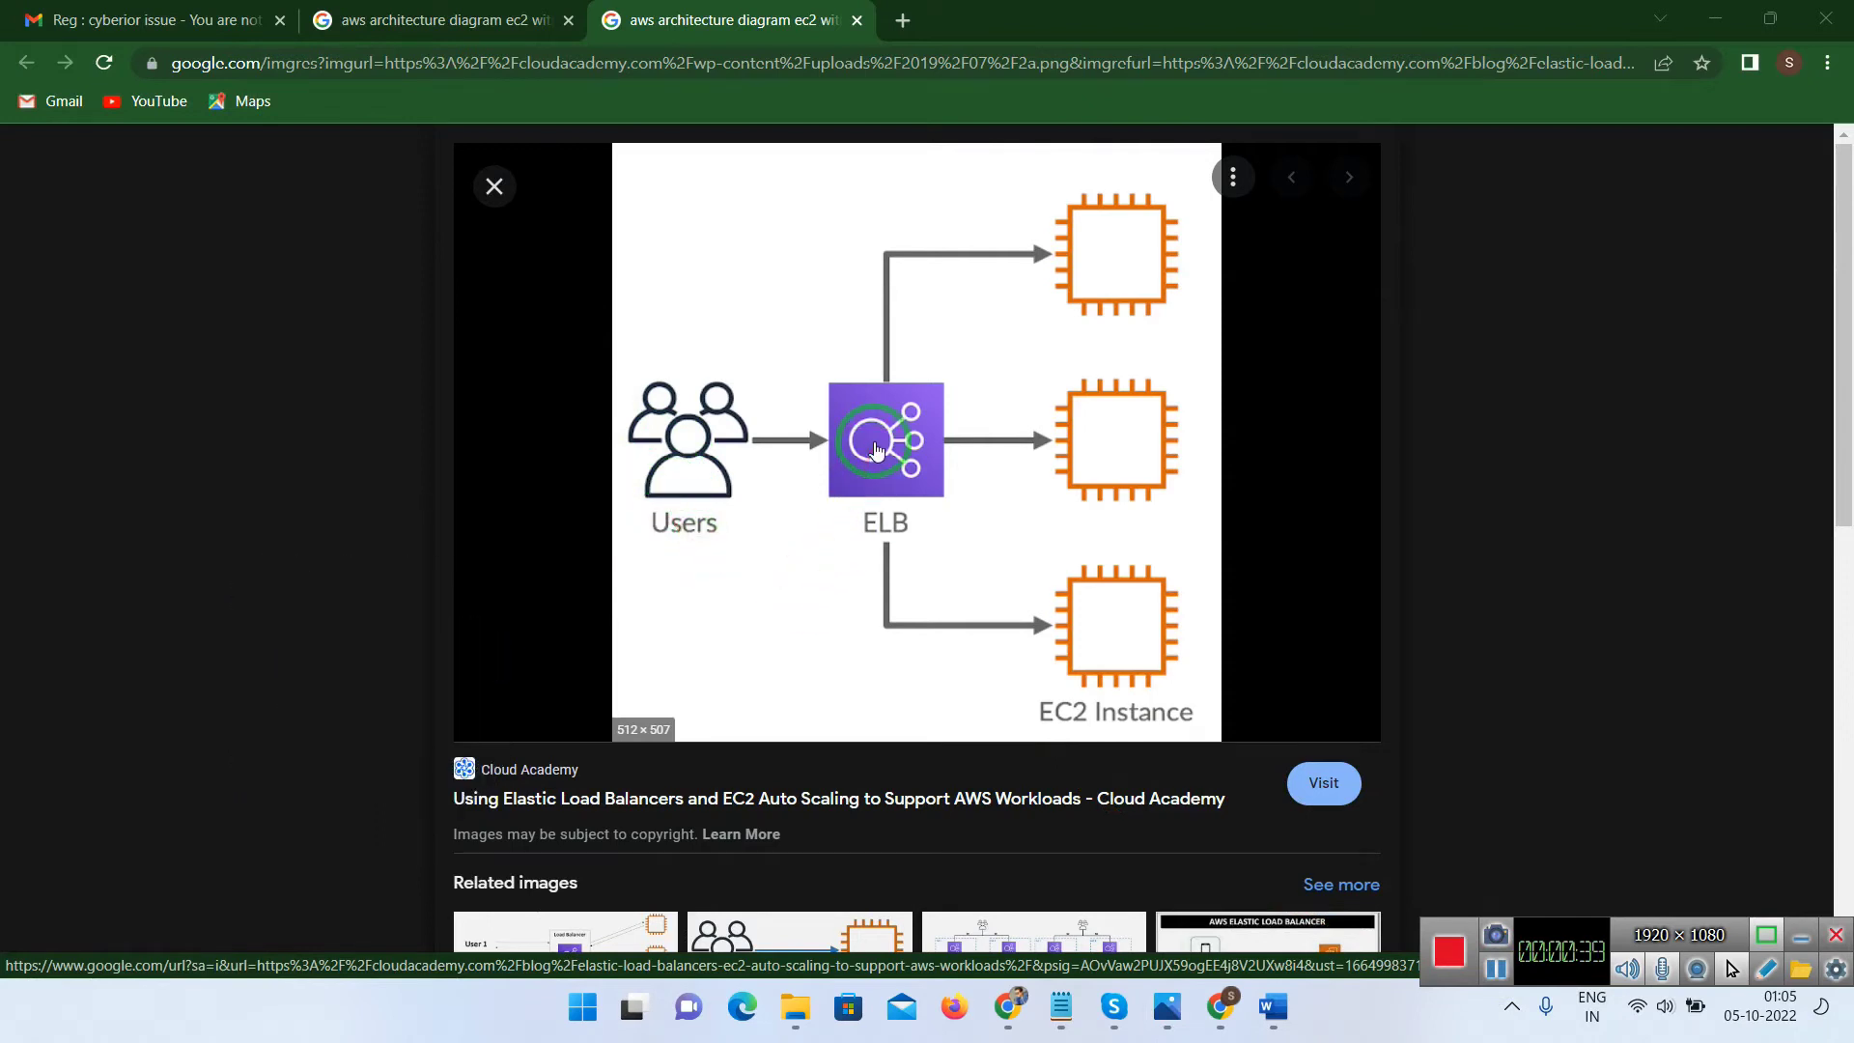
pyautogui.moveTo(939, 287)
pyautogui.mouseDown()
pyautogui.moveTo(1111, 241)
pyautogui.moveTo(1160, 323)
pyautogui.moveTo(1120, 579)
pyautogui.moveTo(1005, 447)
pyautogui.moveTo(767, 445)
pyautogui.moveTo(662, 414)
pyautogui.moveTo(811, 484)
pyautogui.moveTo(811, 633)
pyautogui.moveTo(1419, 920)
pyautogui.mouseUp()
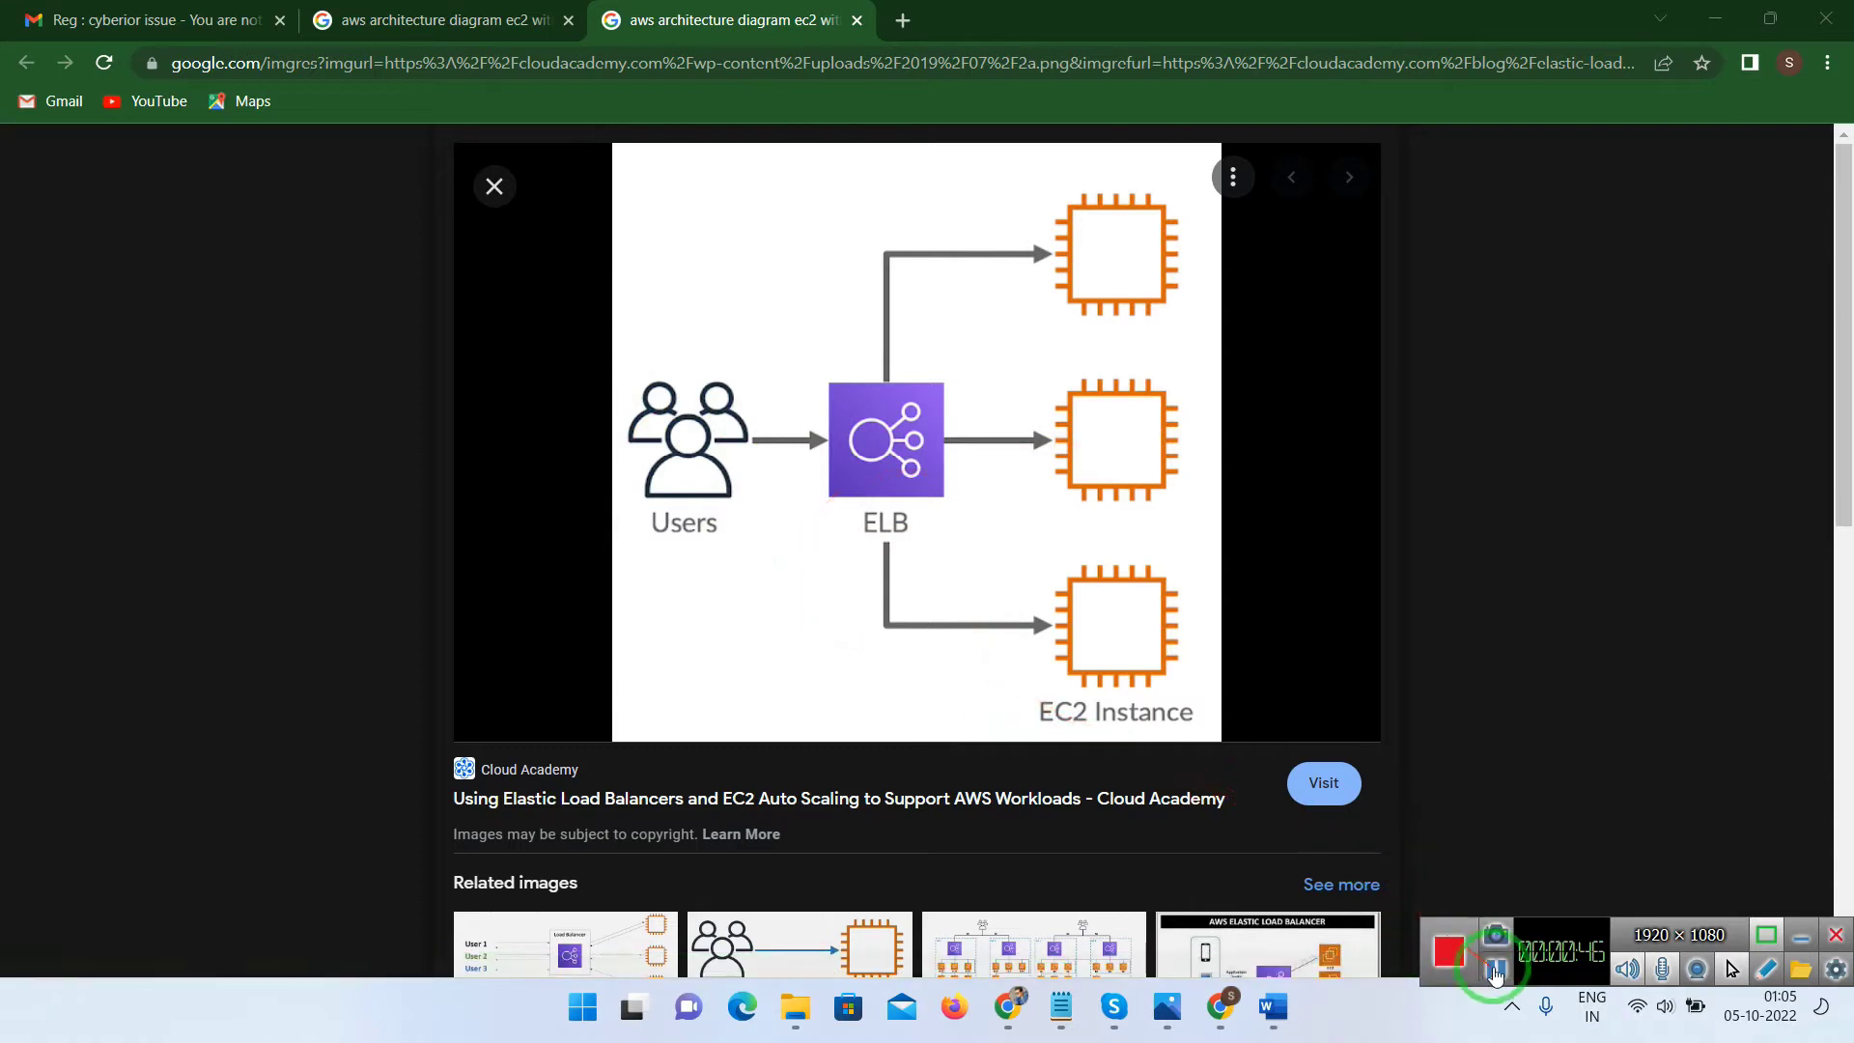
# Step: Highlight the SSL certificate, http --> https and 80 to 443 load balancer note lines
pyautogui.hotkey('alt', 'Tab')
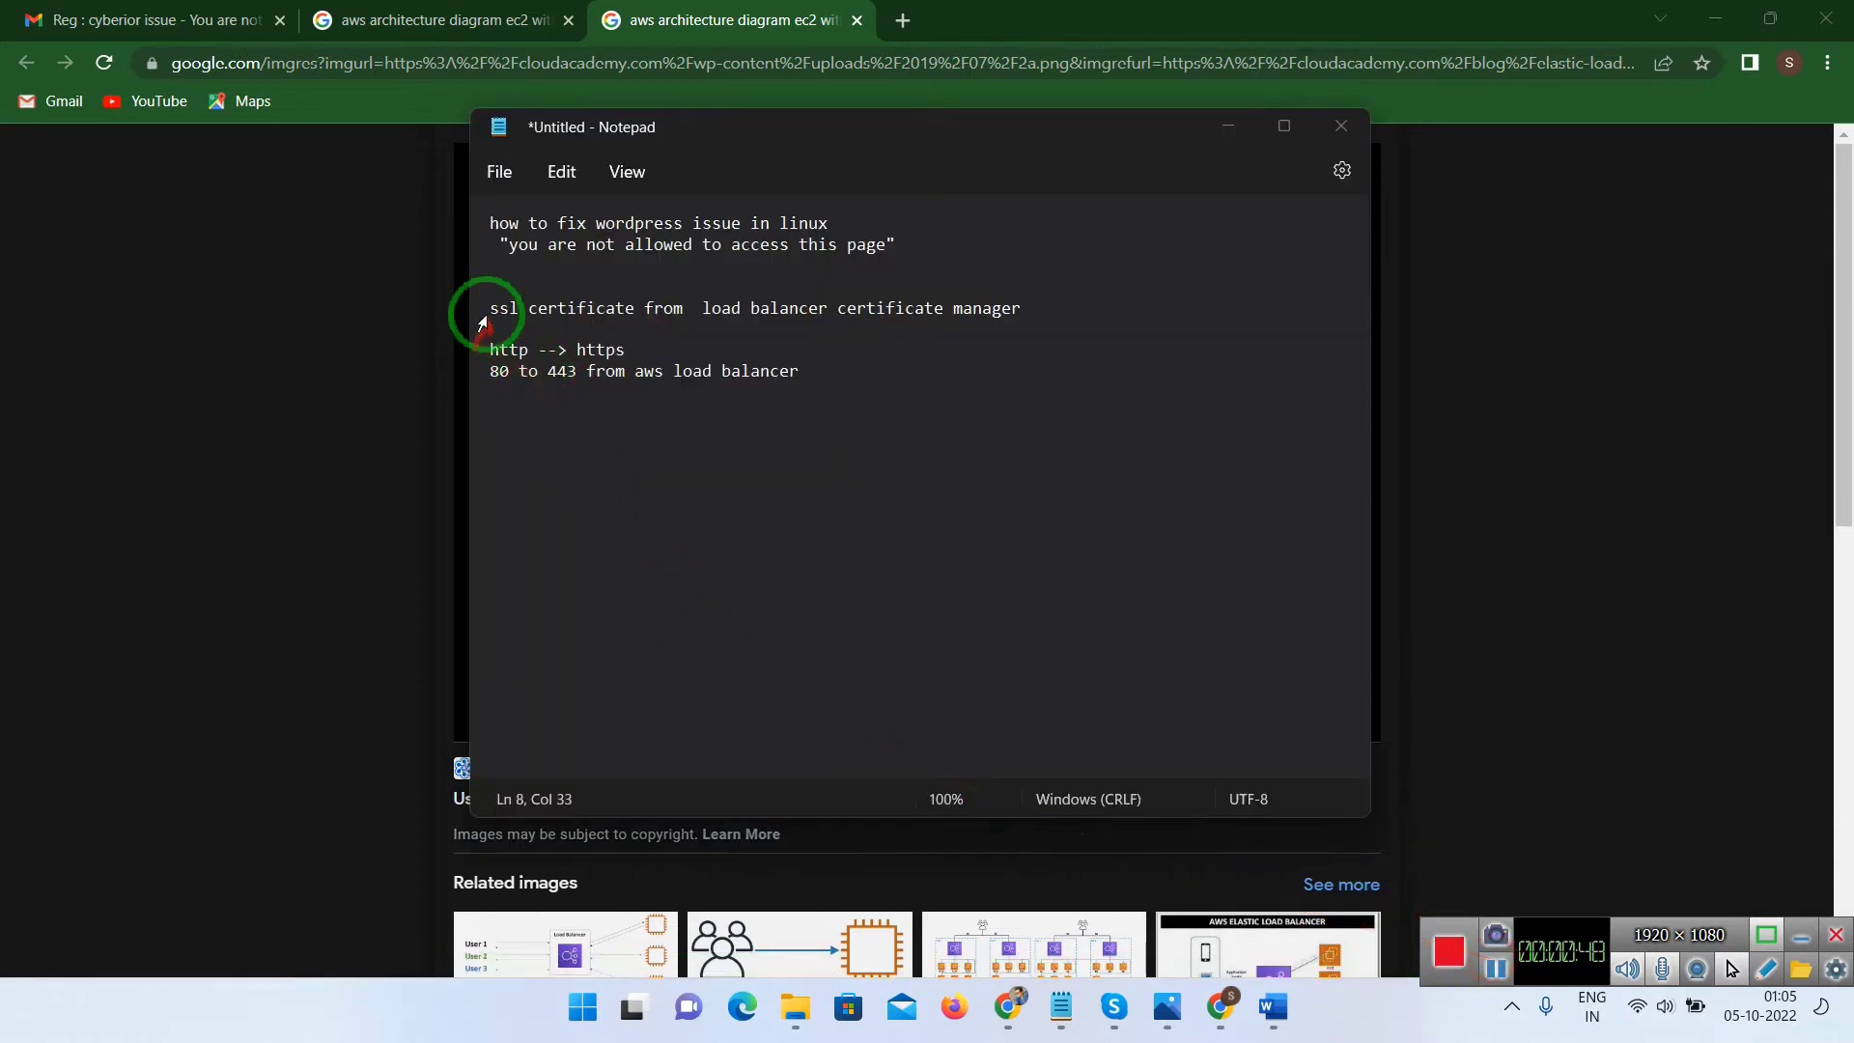
pyautogui.moveTo(498, 308); pyautogui.dragTo(1013, 315)
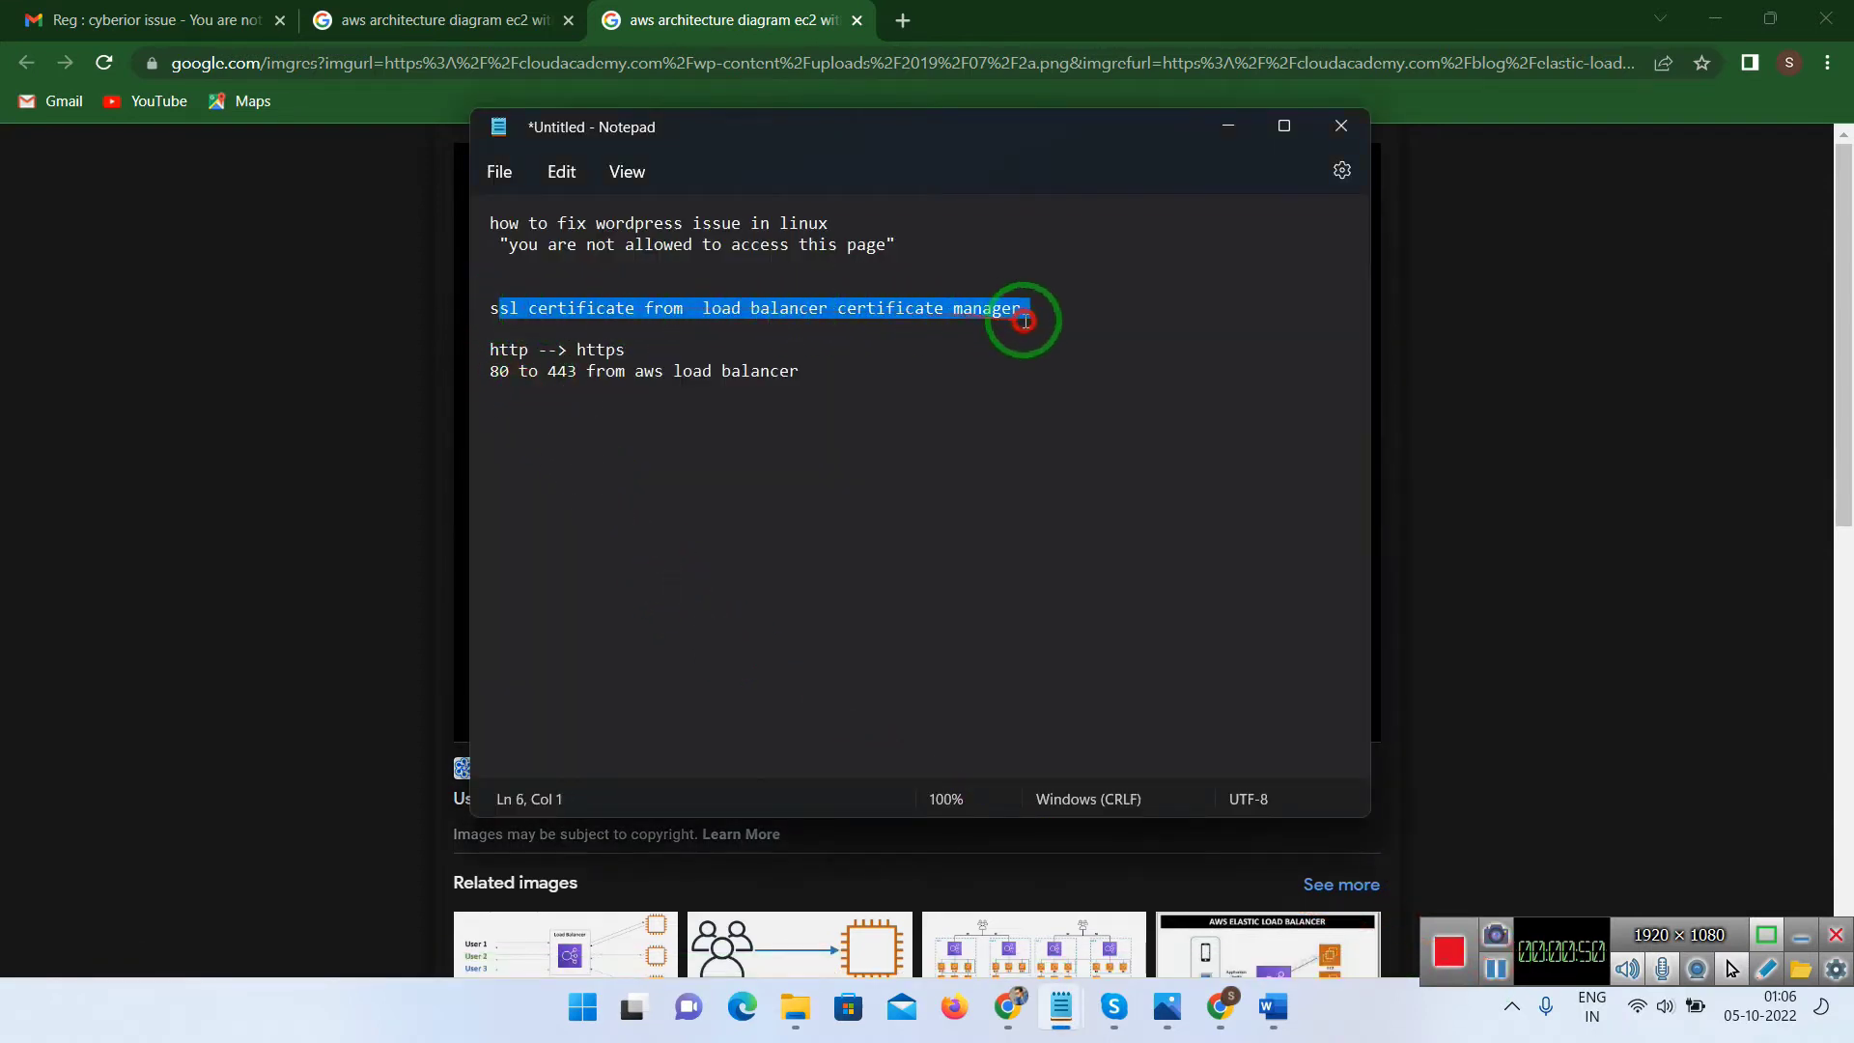
pyautogui.click(1062, 310)
pyautogui.moveTo(477, 349); pyautogui.dragTo(626, 349)
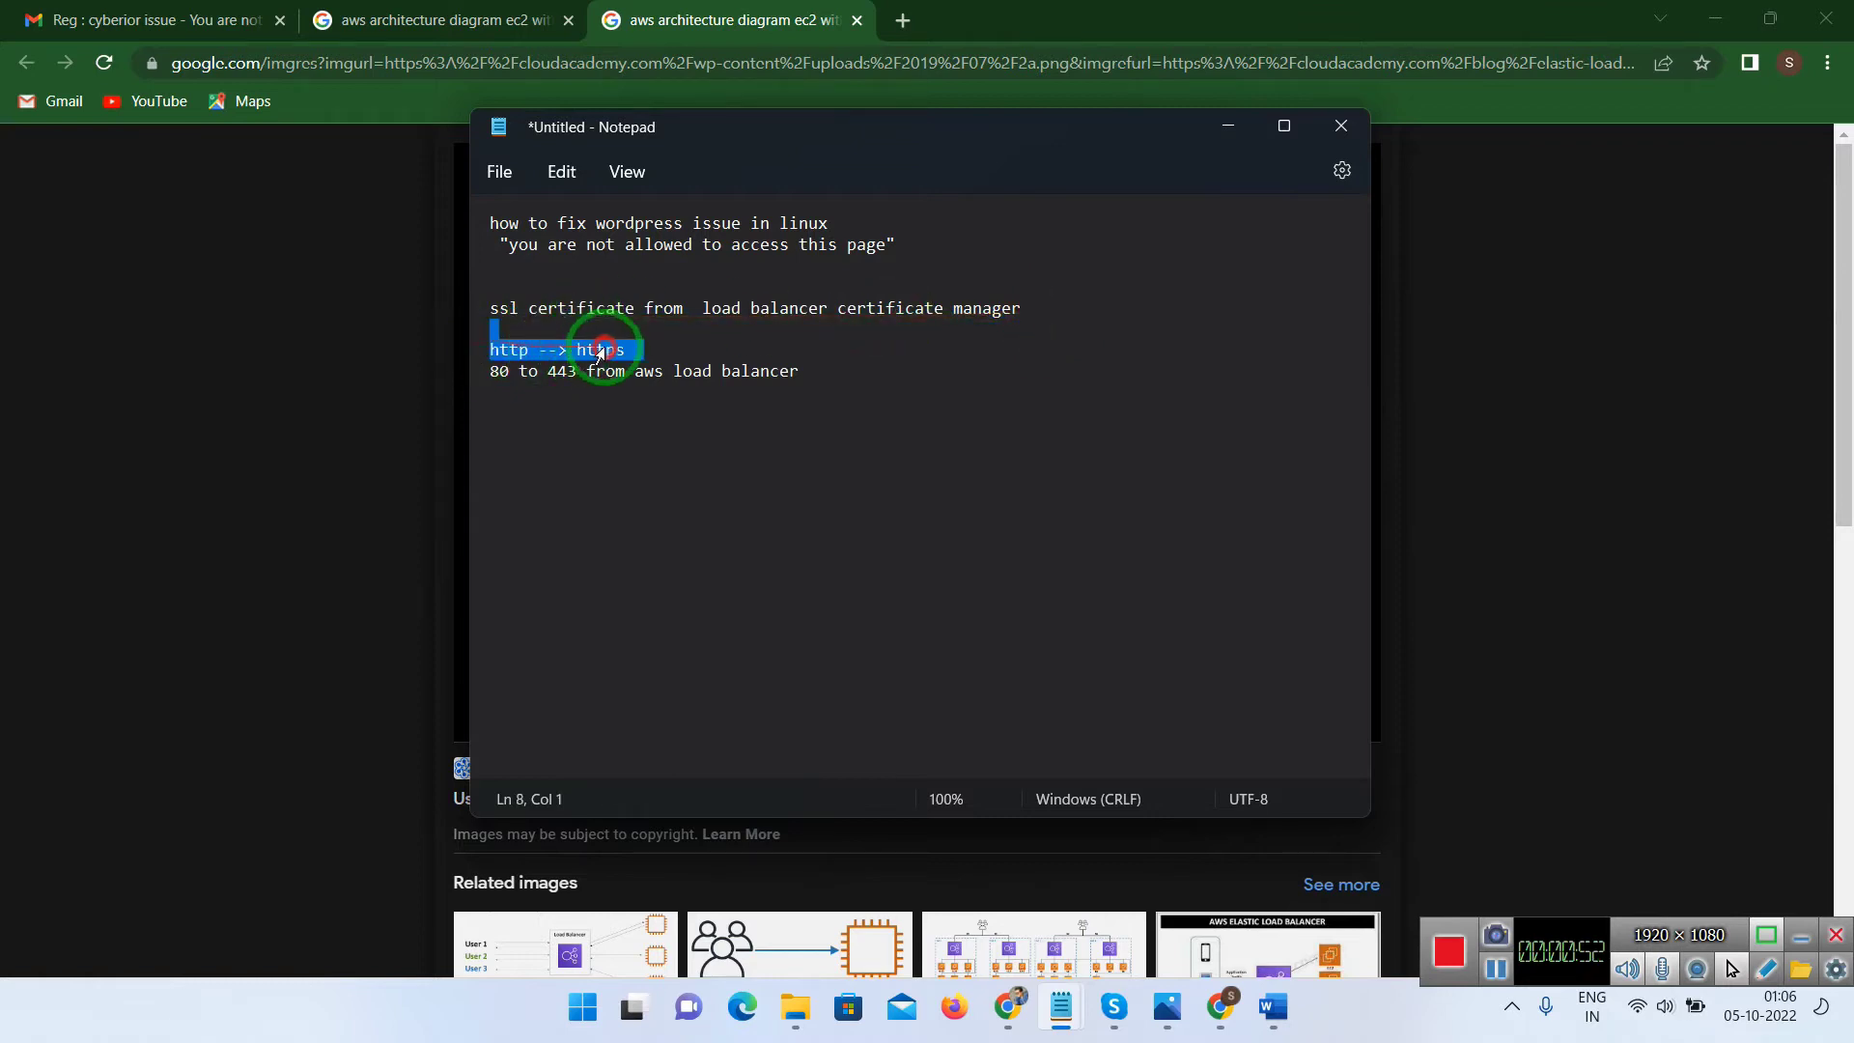
pyautogui.click(625, 348)
pyautogui.moveTo(491, 372); pyautogui.dragTo(754, 370)
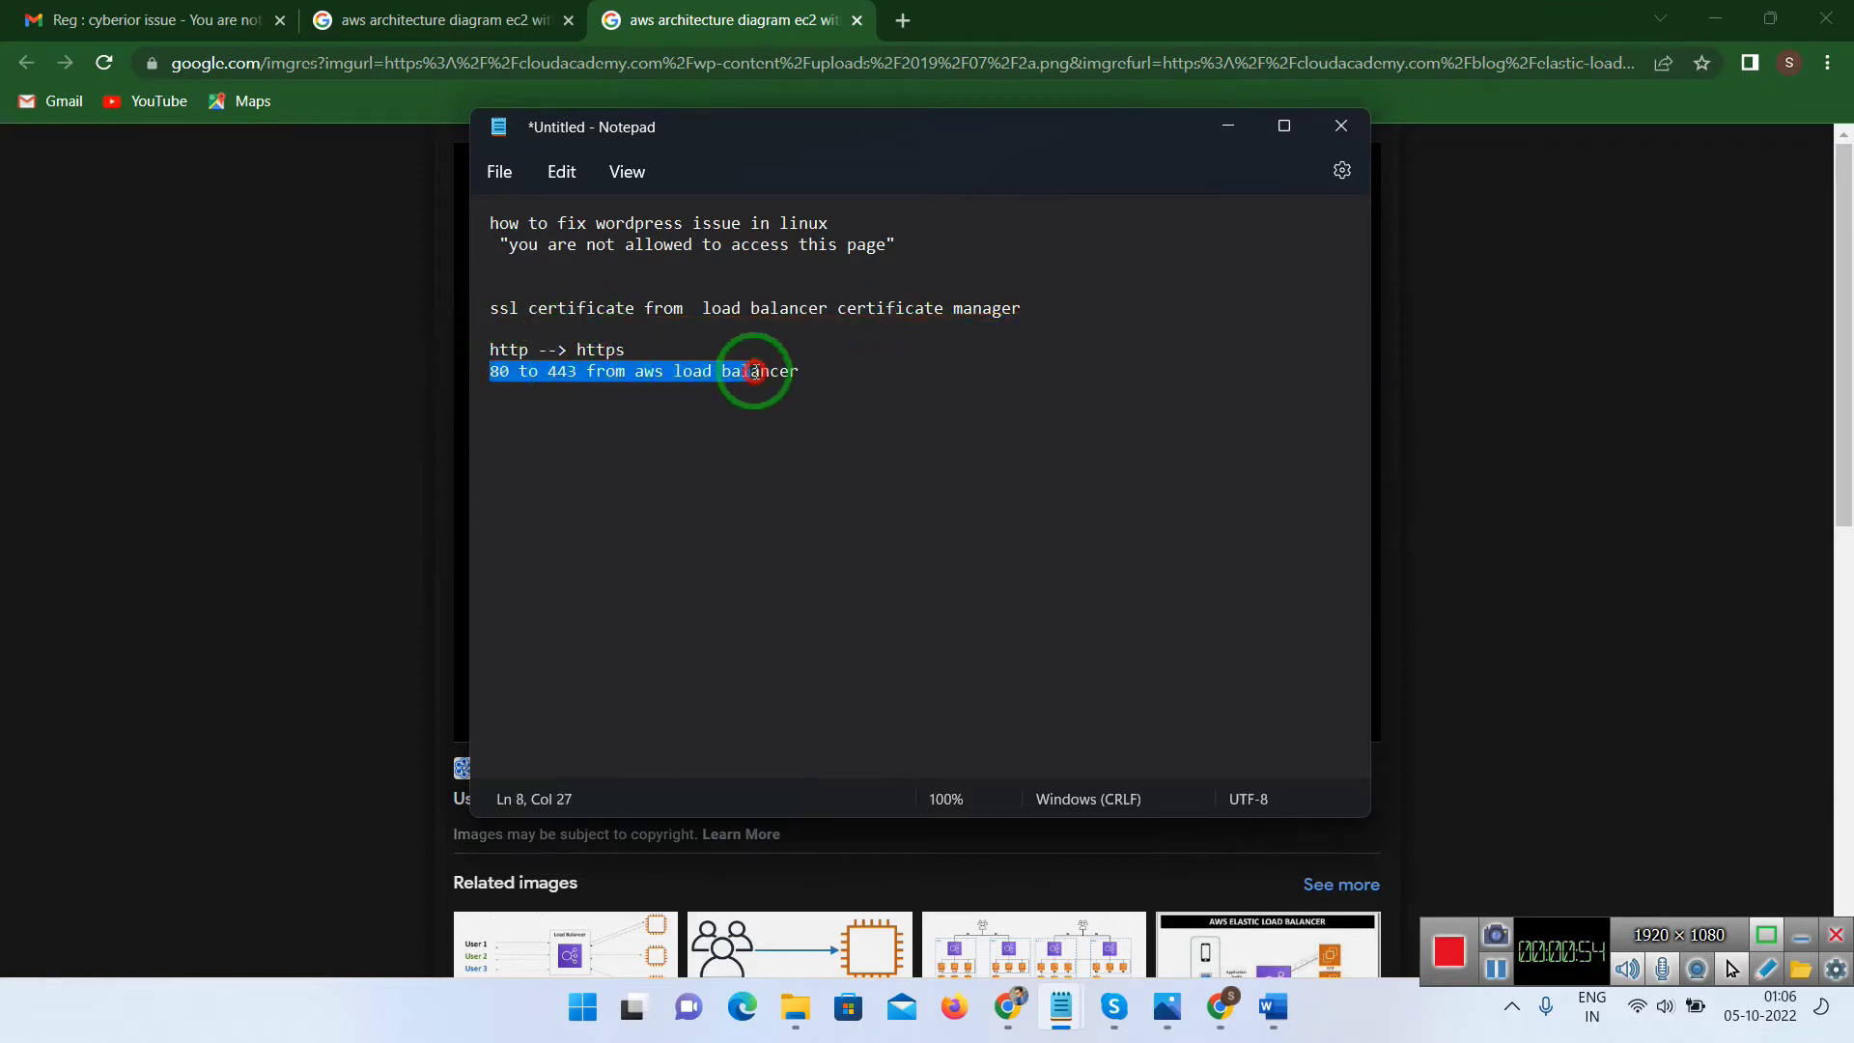
pyautogui.click(1229, 128)
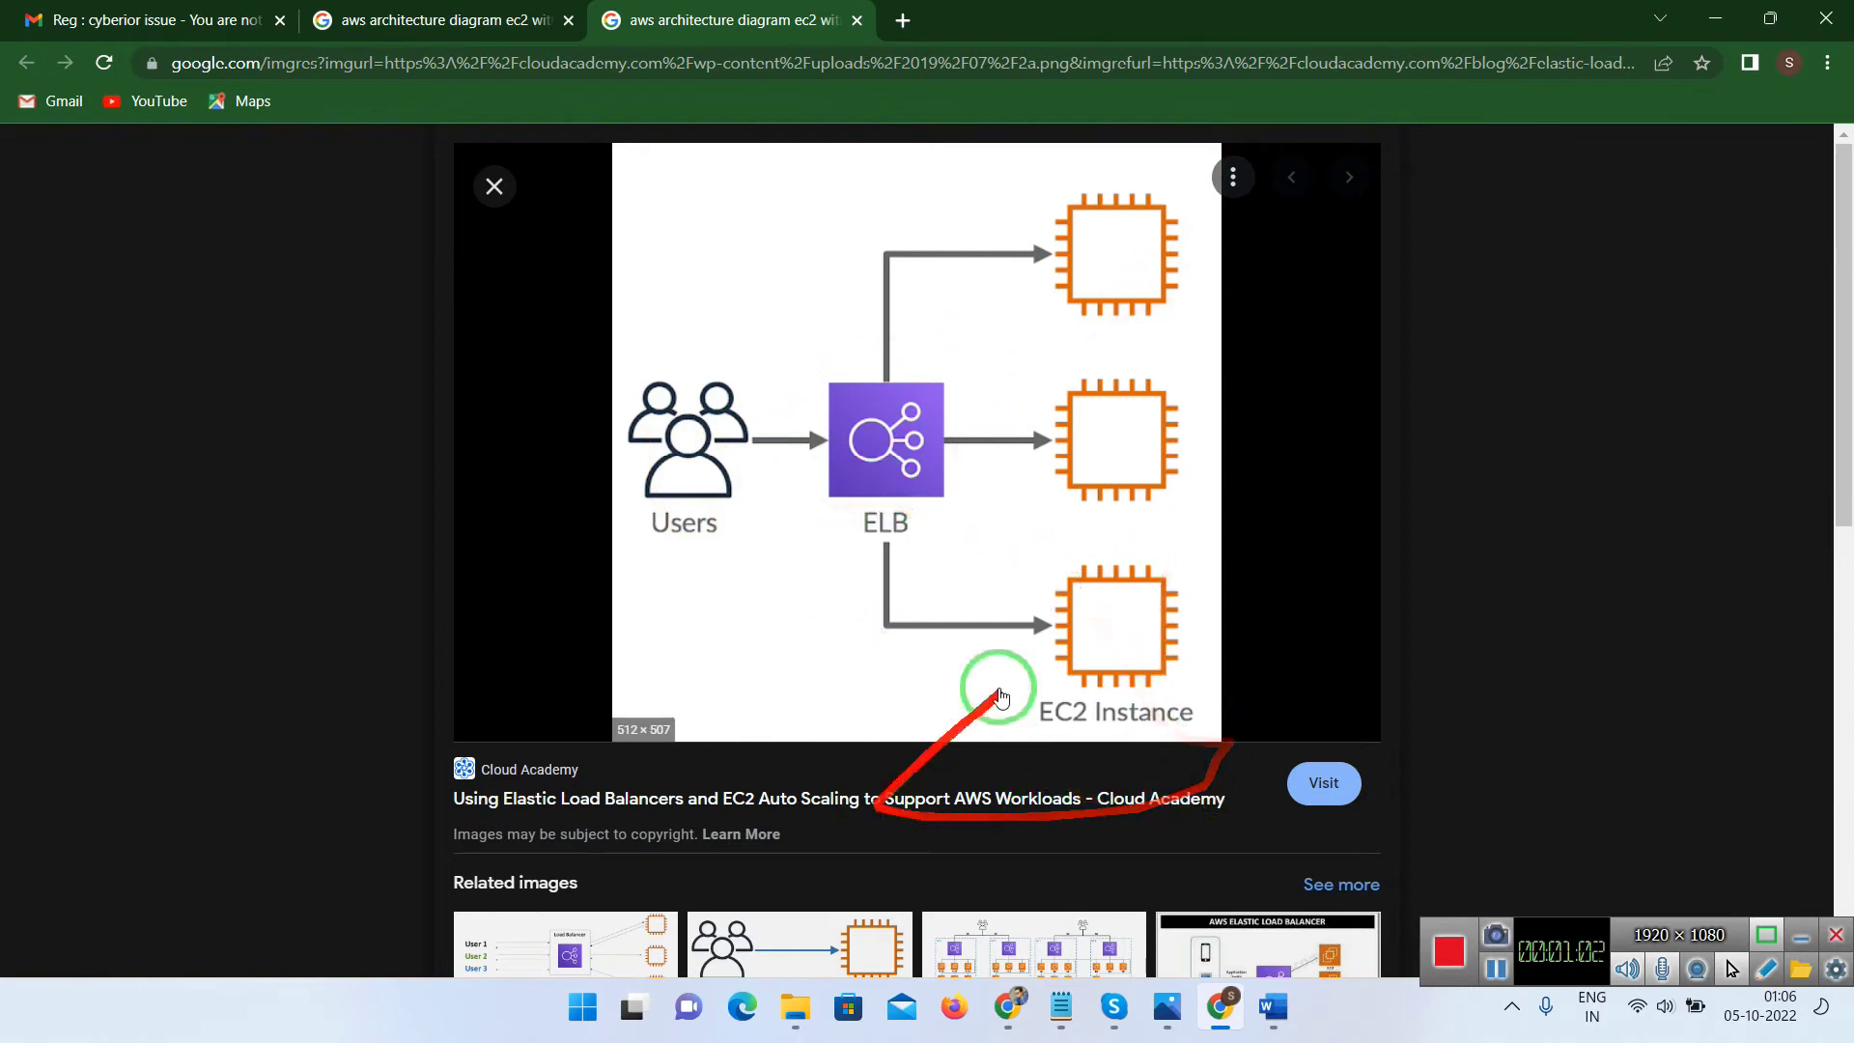
pyautogui.click(1490, 972)
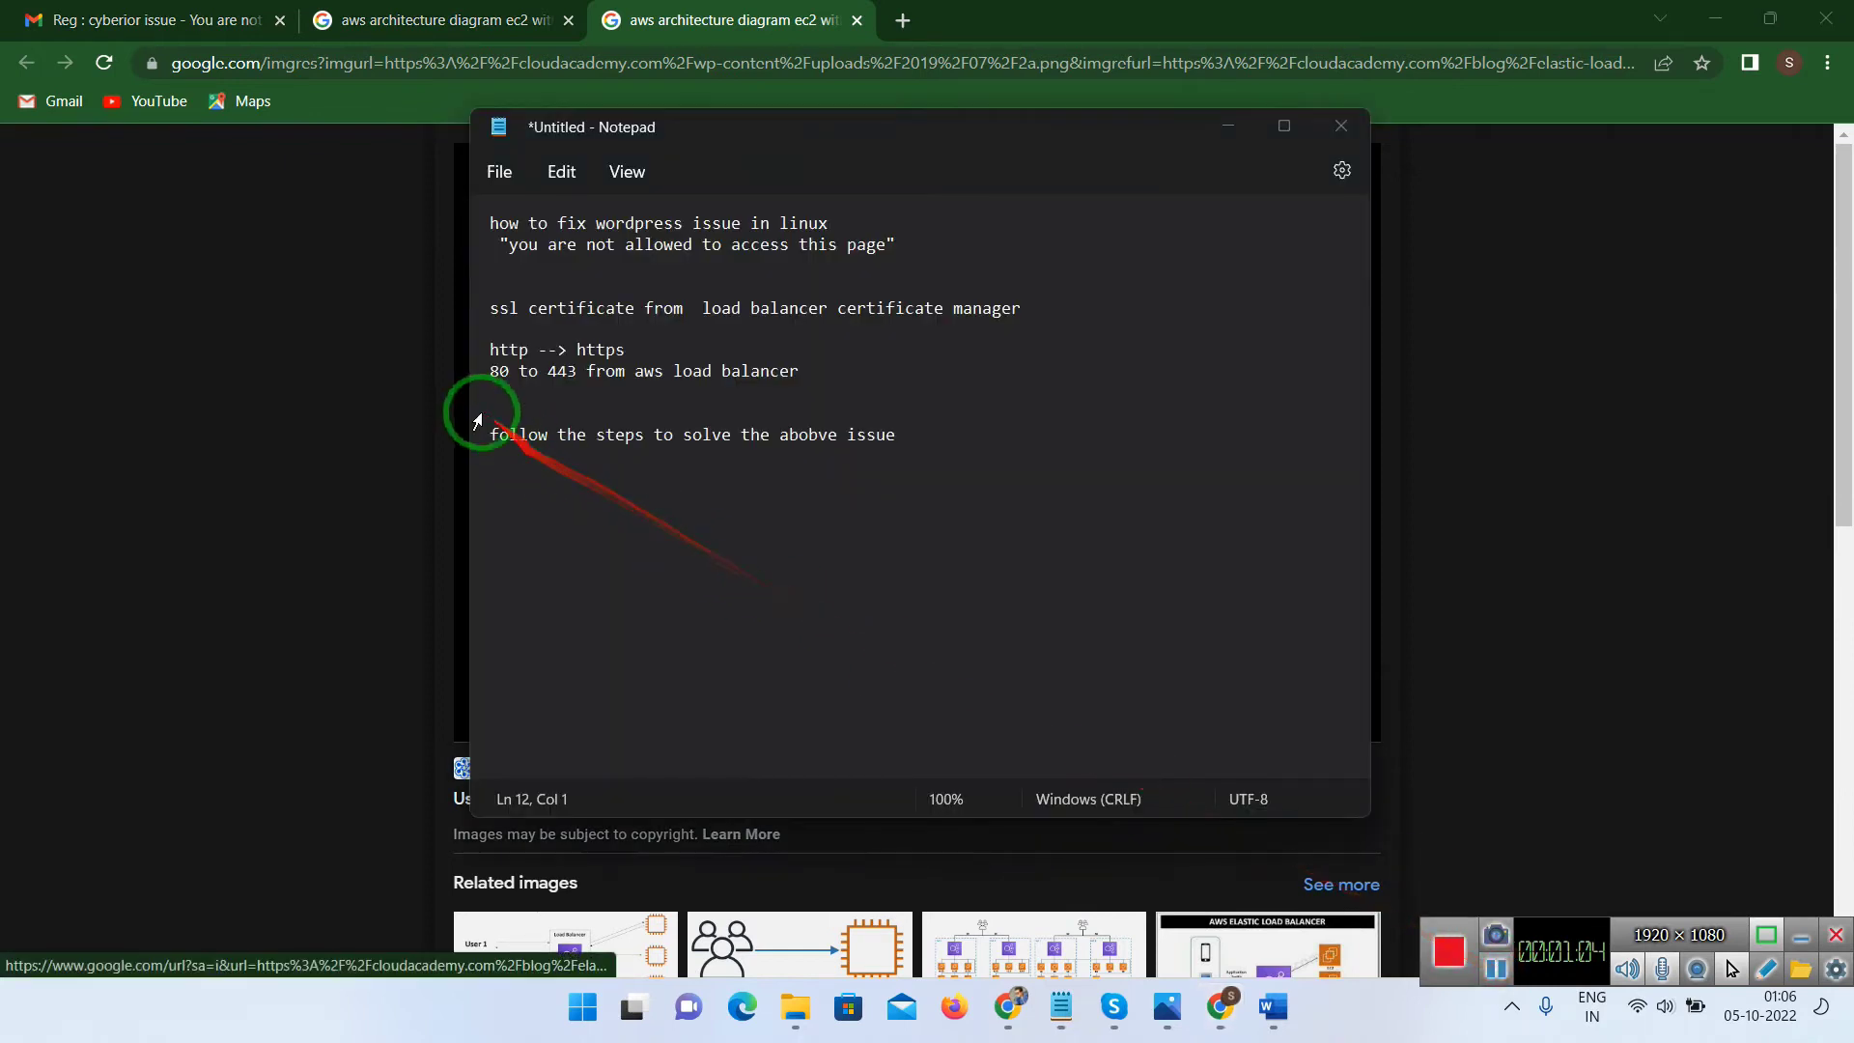
# Step: Highlight the 'follow the steps', 'clear with the setup right ?' and 'ec2 are in pvt subnet' lines, then show the error screenshot
pyautogui.moveTo(497, 430); pyautogui.dragTo(894, 431)
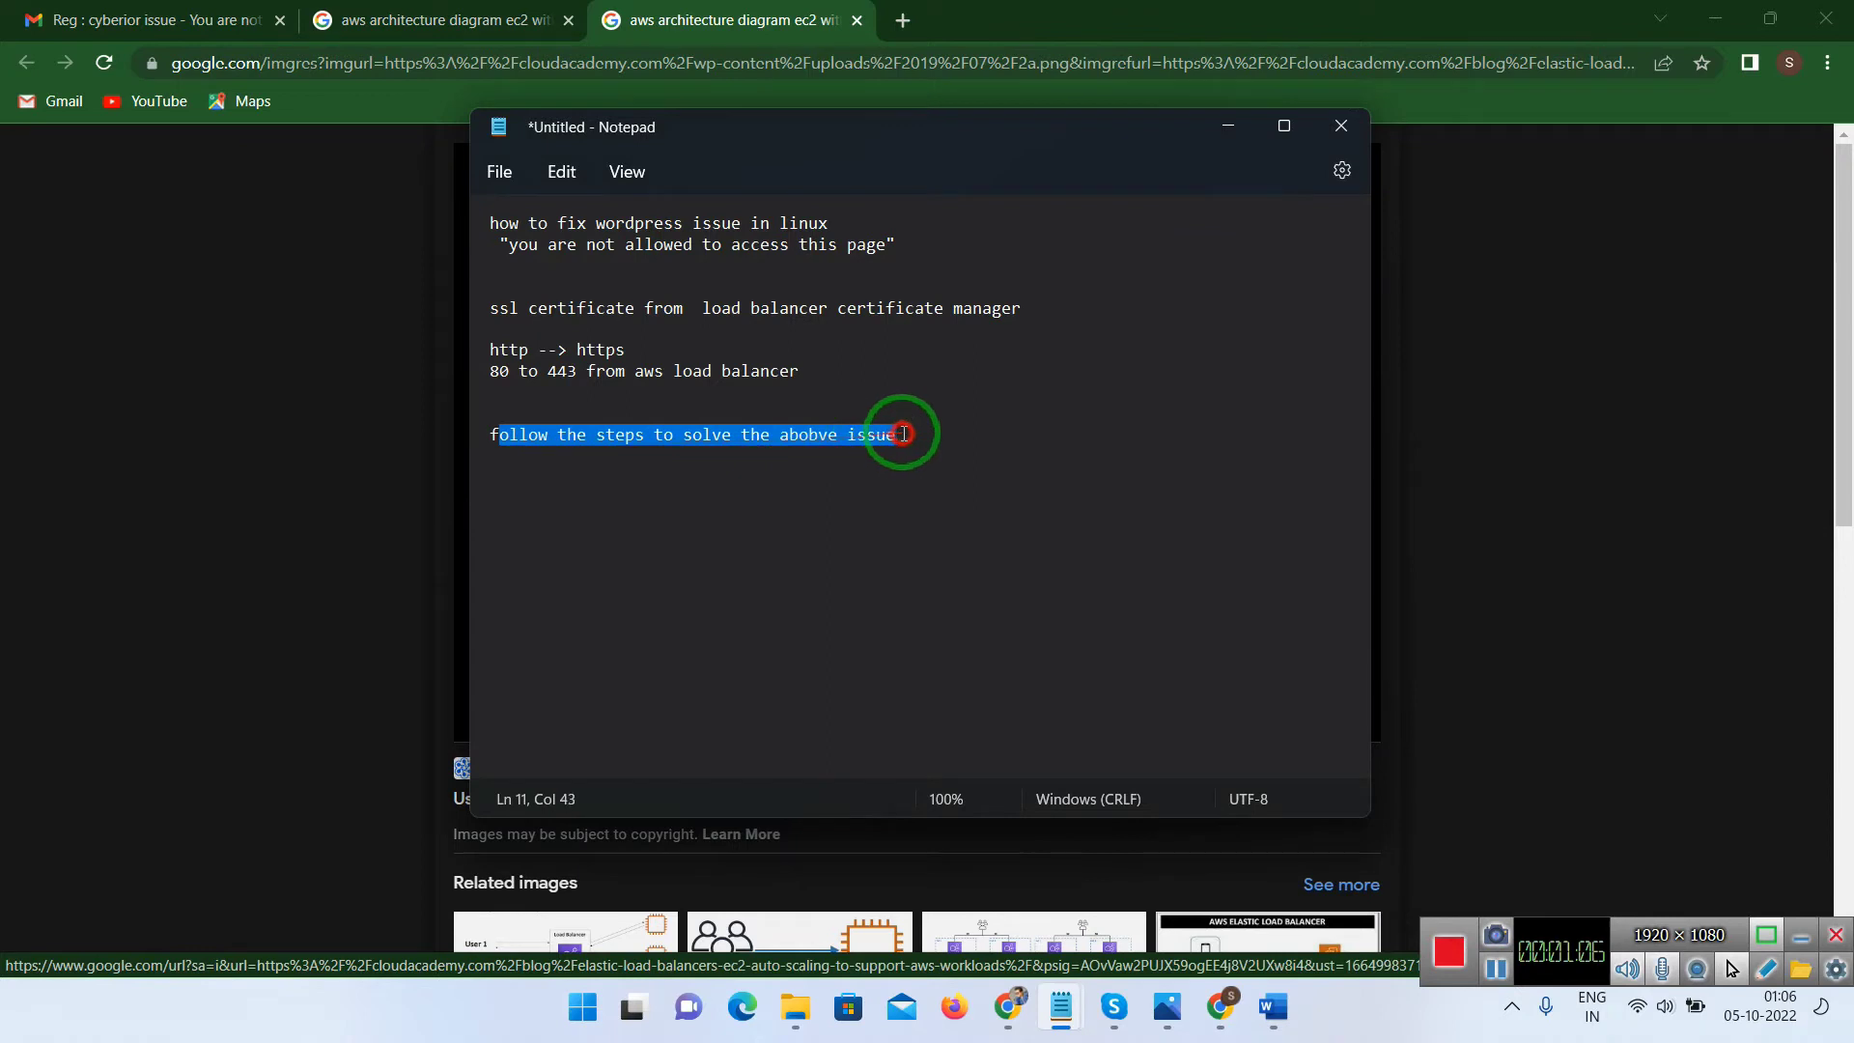
pyautogui.click(940, 439)
pyautogui.click(1227, 127)
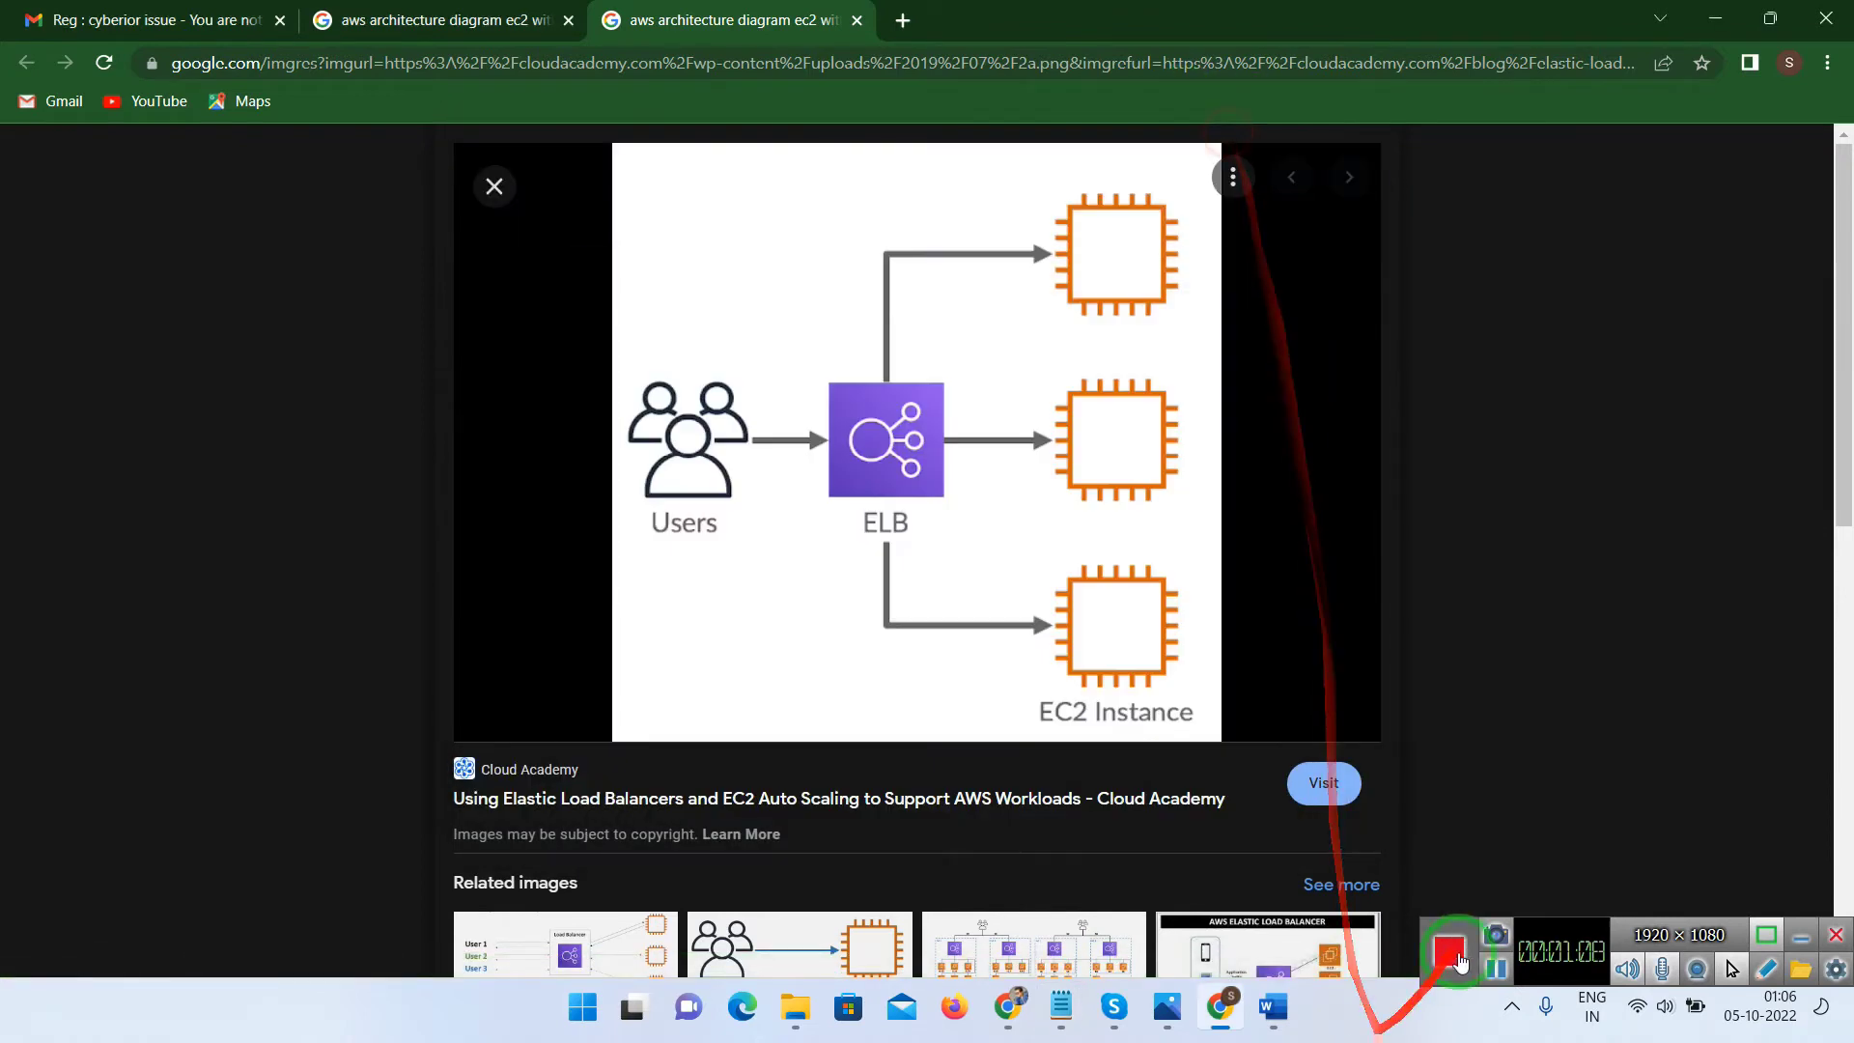
pyautogui.click(1495, 969)
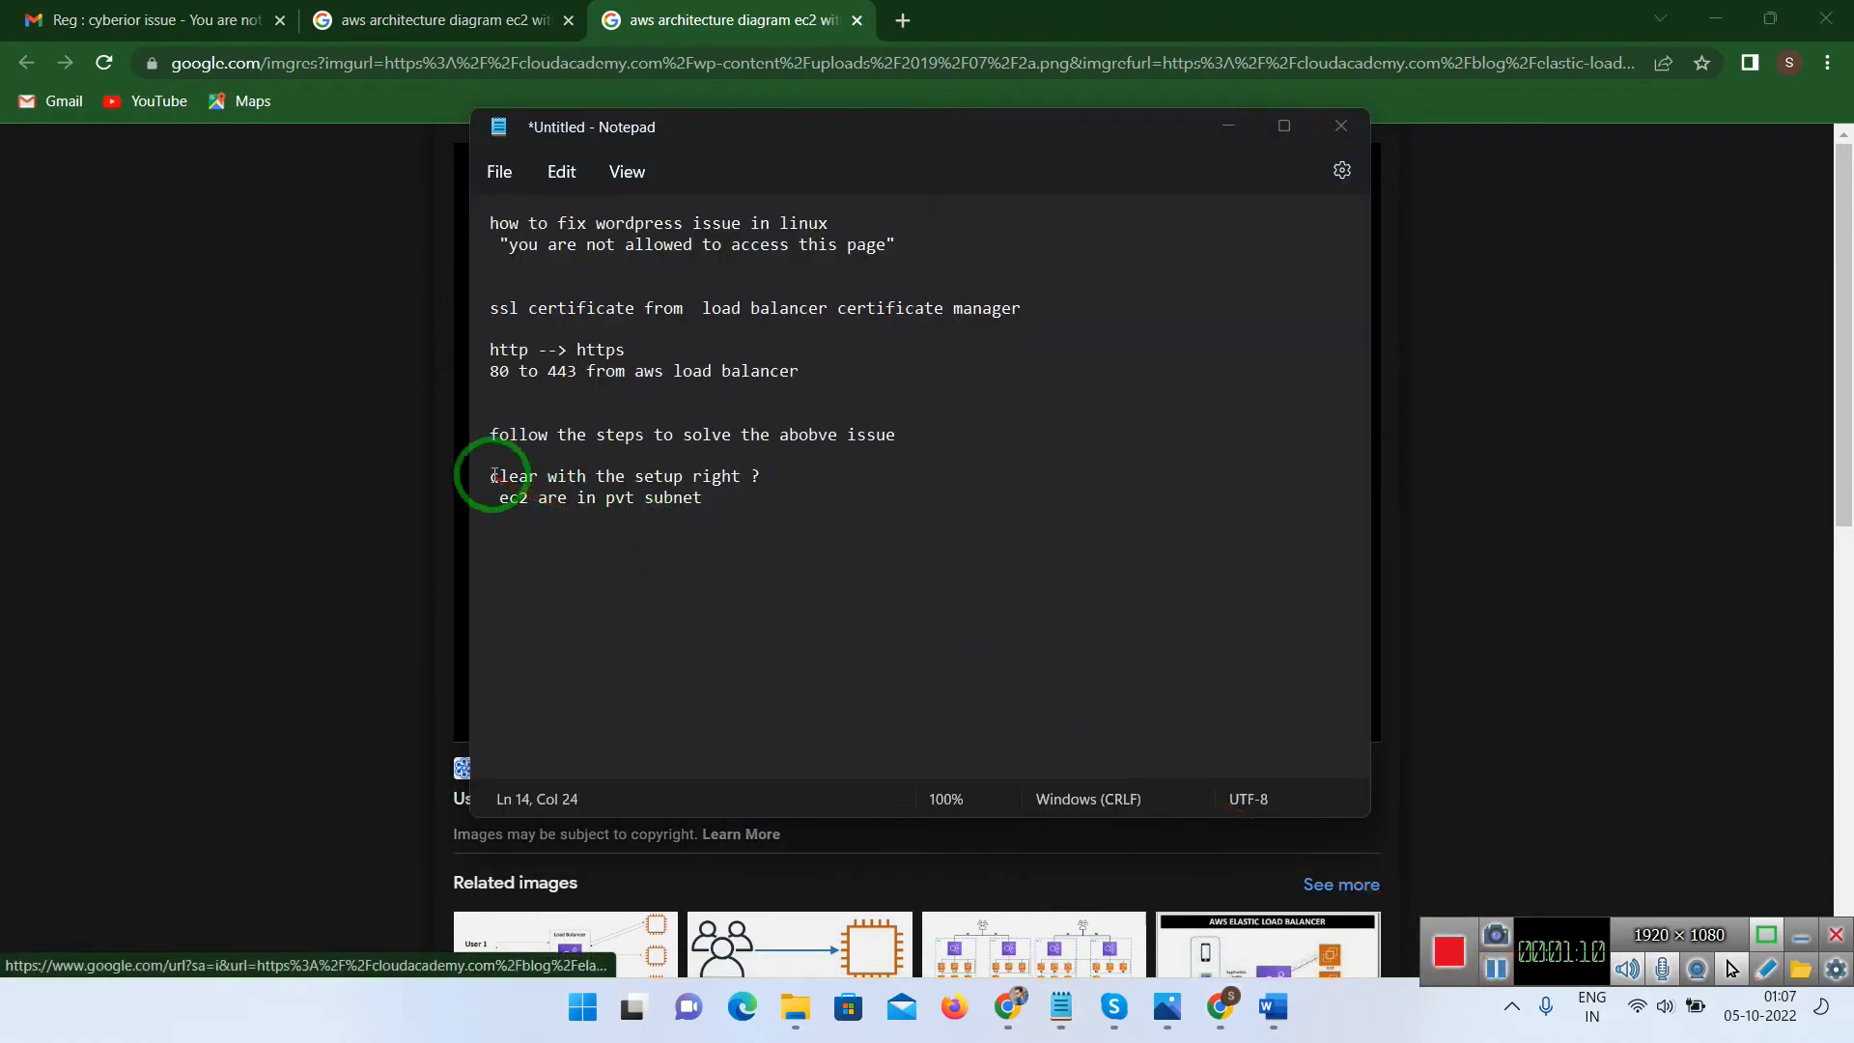
pyautogui.moveTo(493, 475); pyautogui.dragTo(786, 476)
pyautogui.click(783, 475)
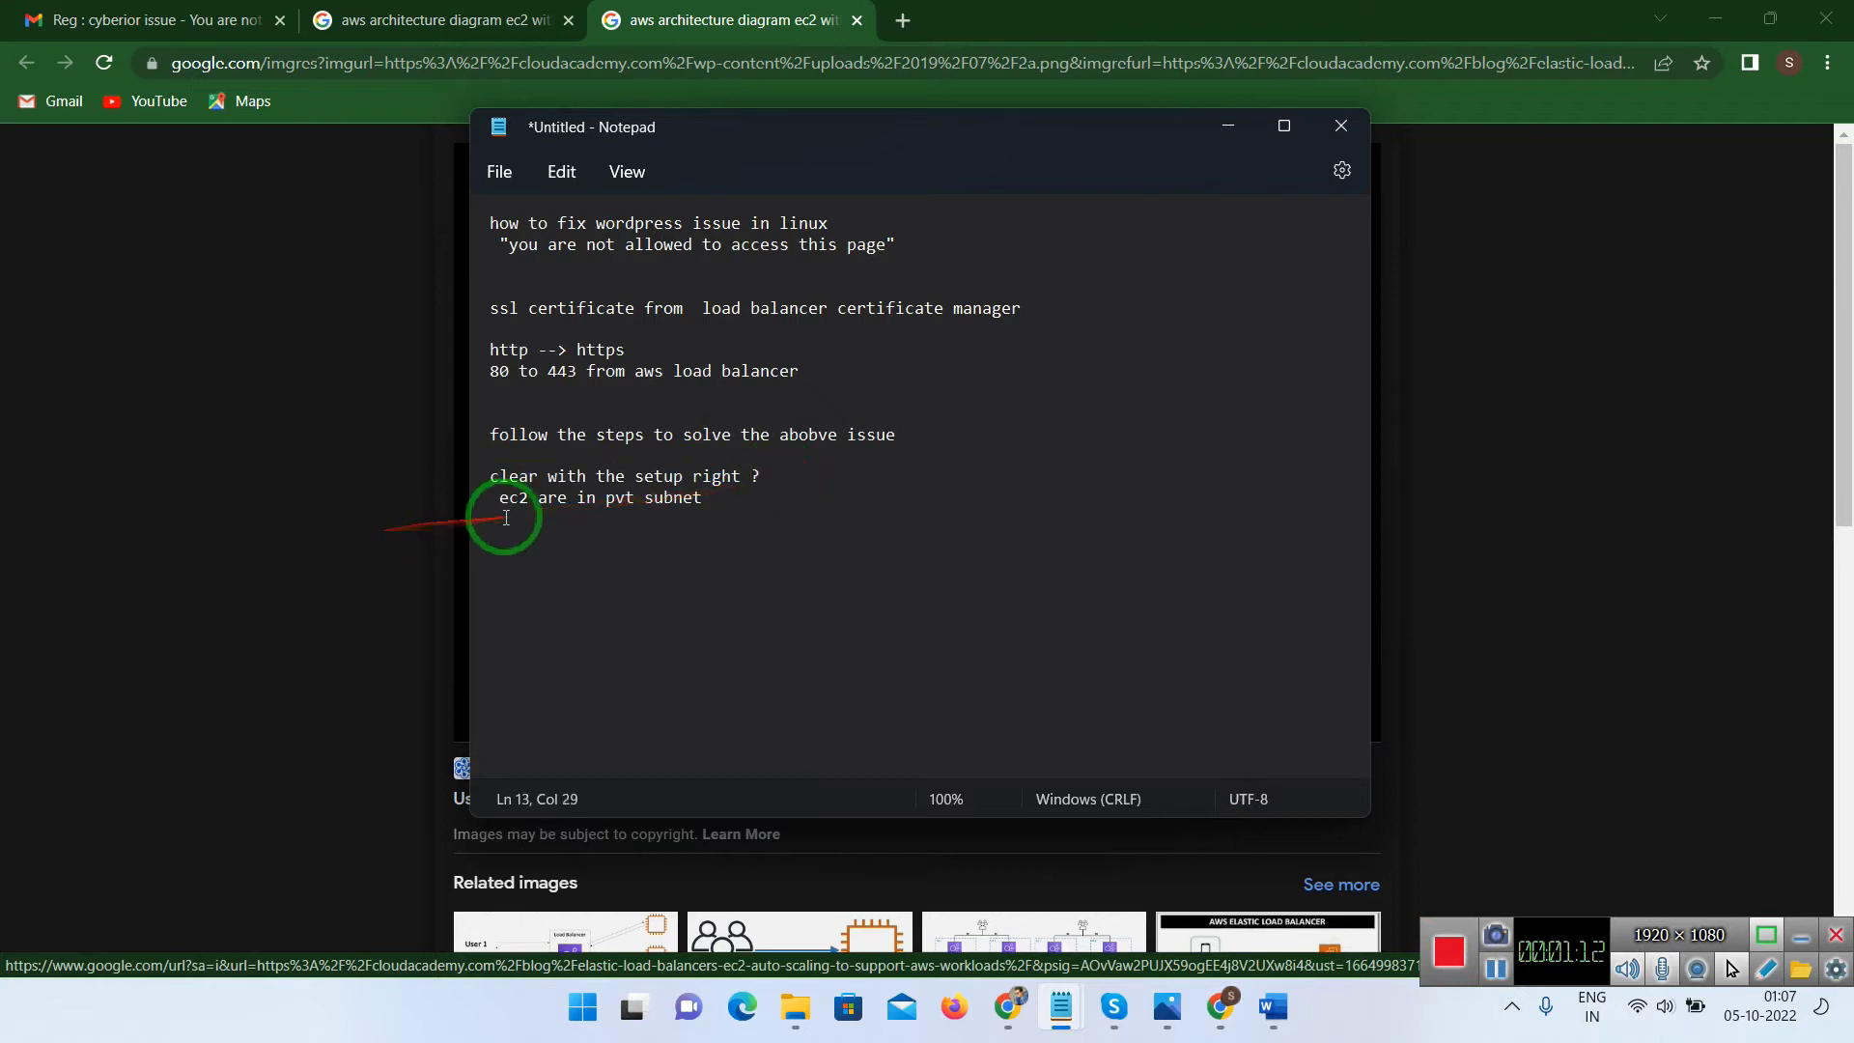
pyautogui.moveTo(490, 500); pyautogui.dragTo(736, 502)
pyautogui.click(730, 510)
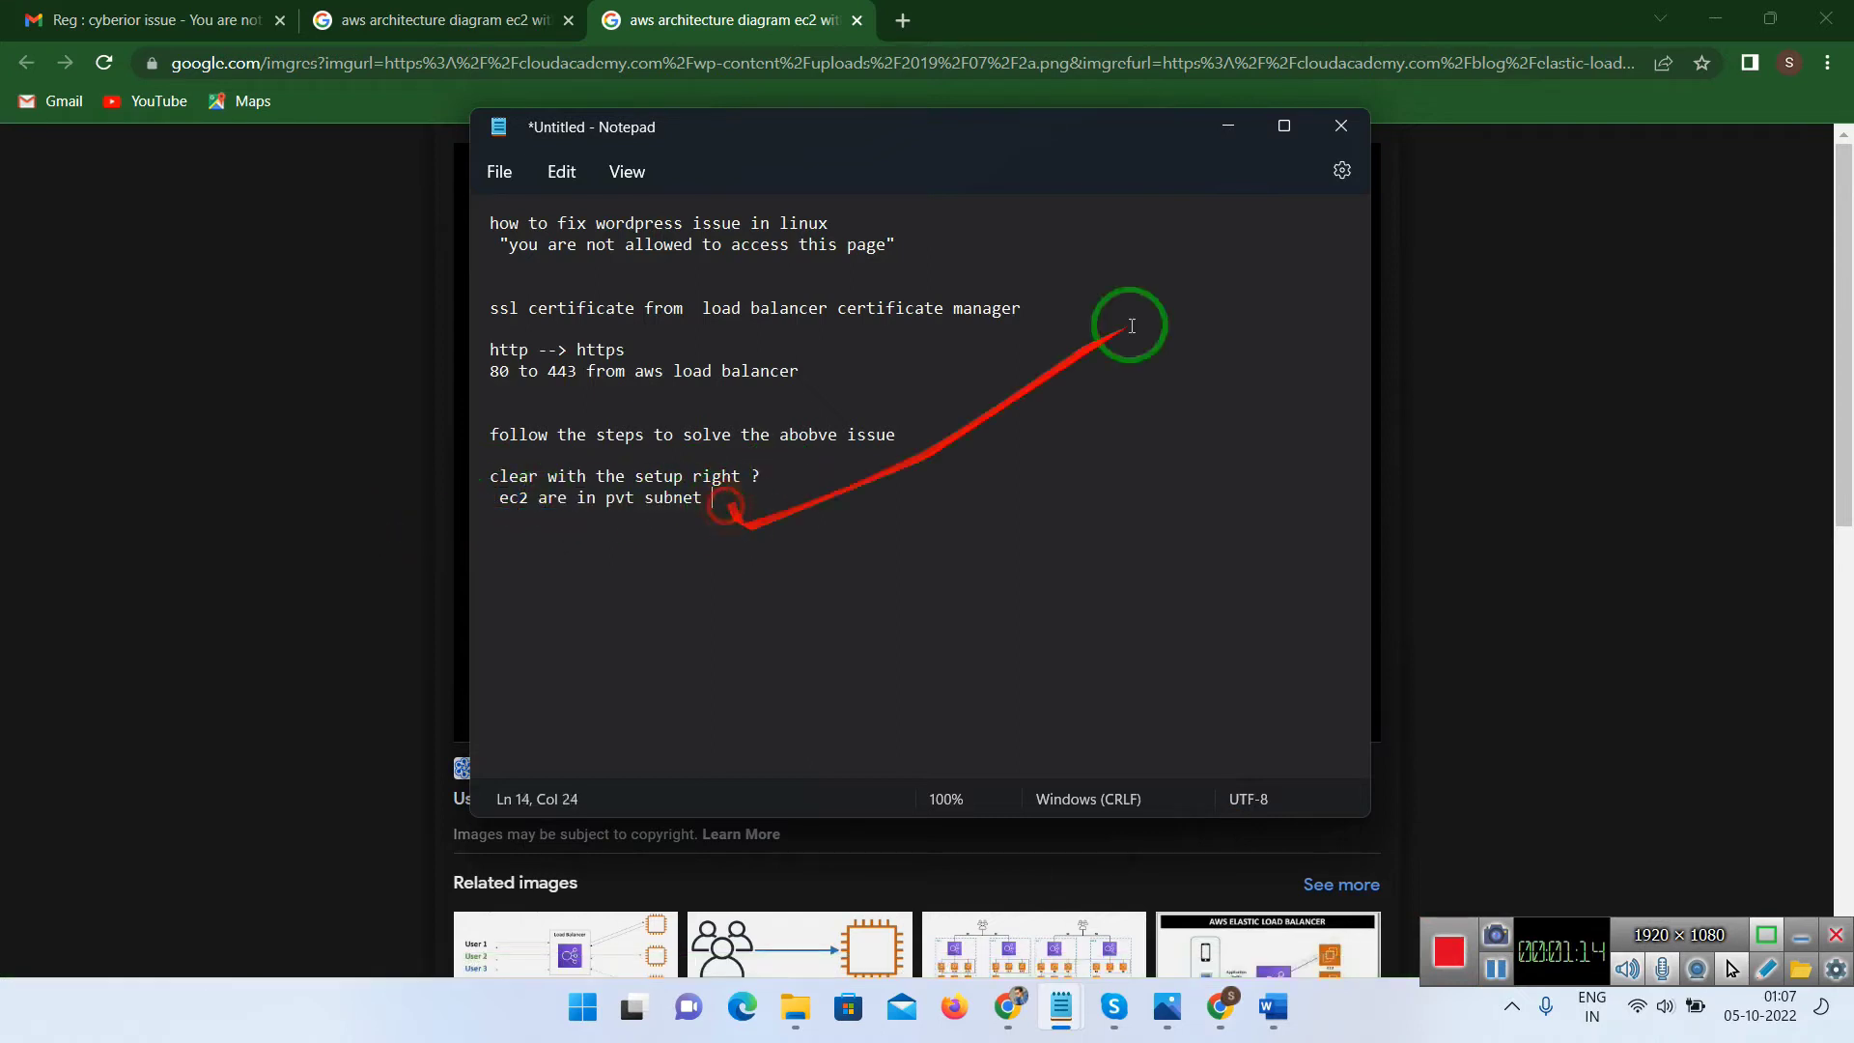
pyautogui.click(1230, 128)
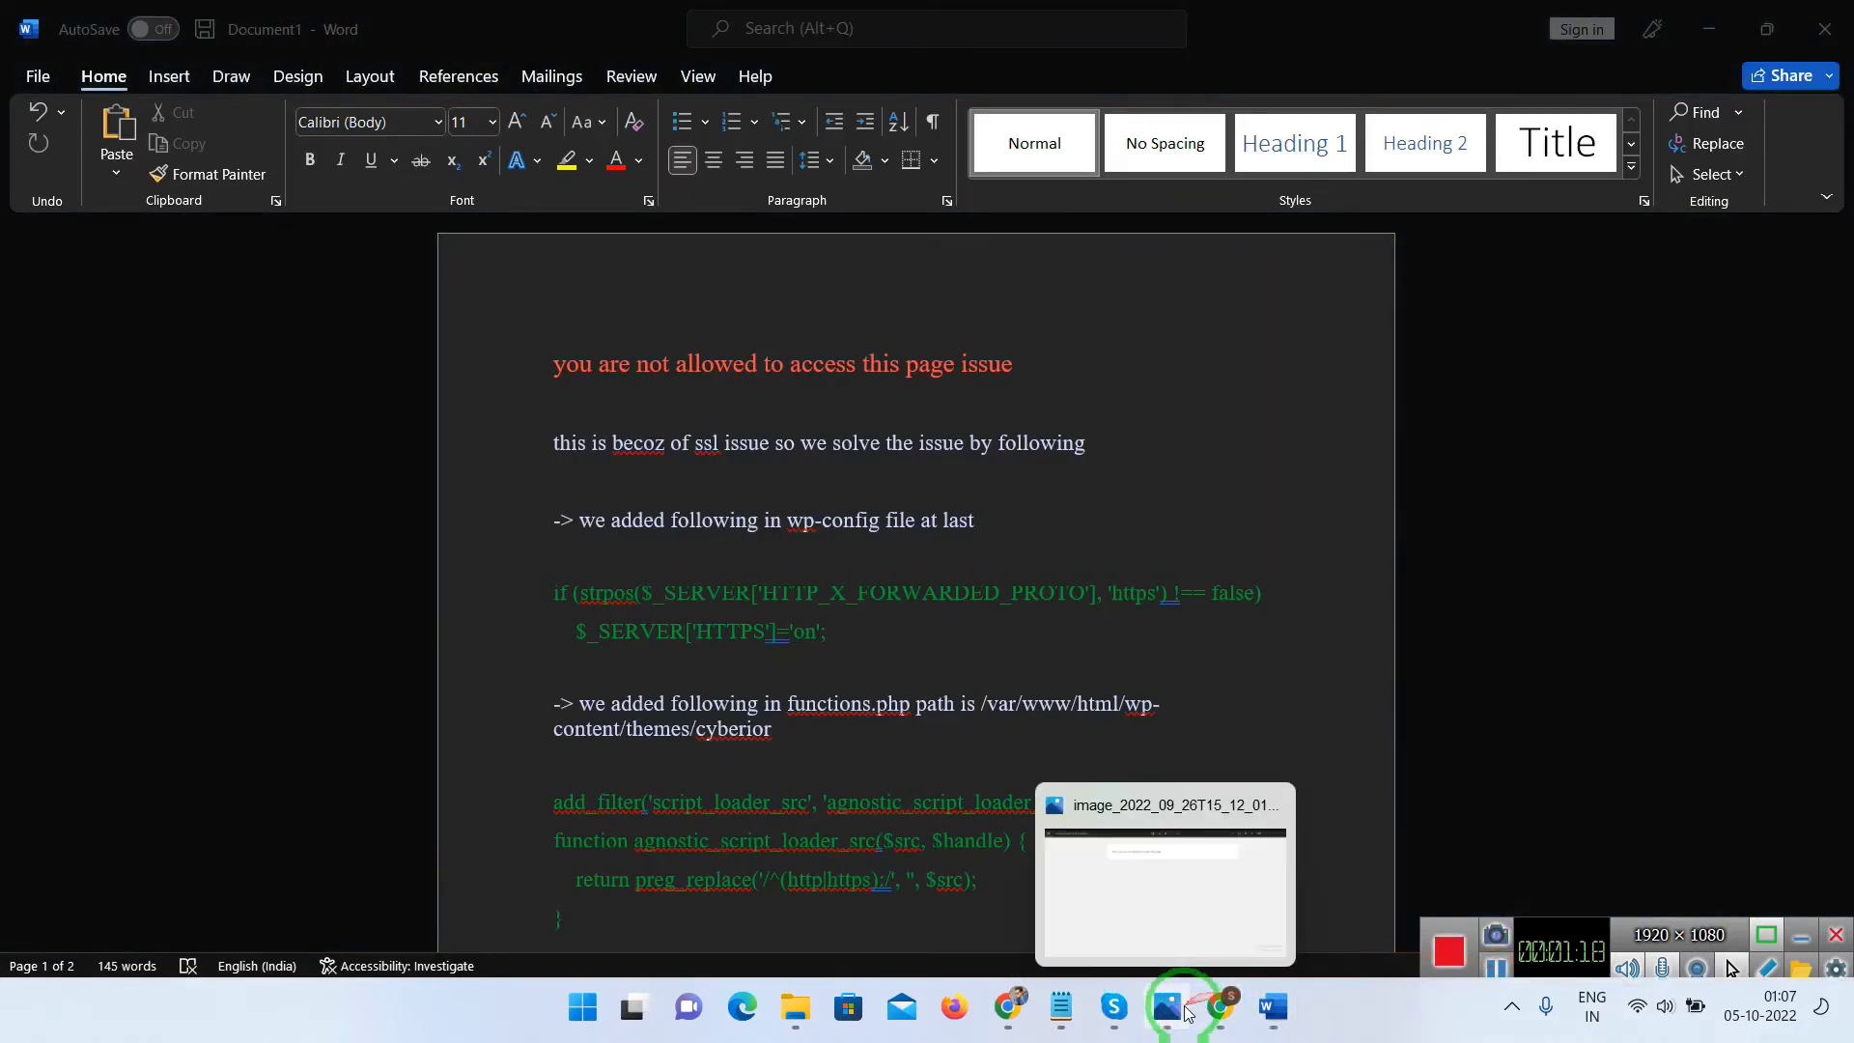
pyautogui.click(1180, 1010)
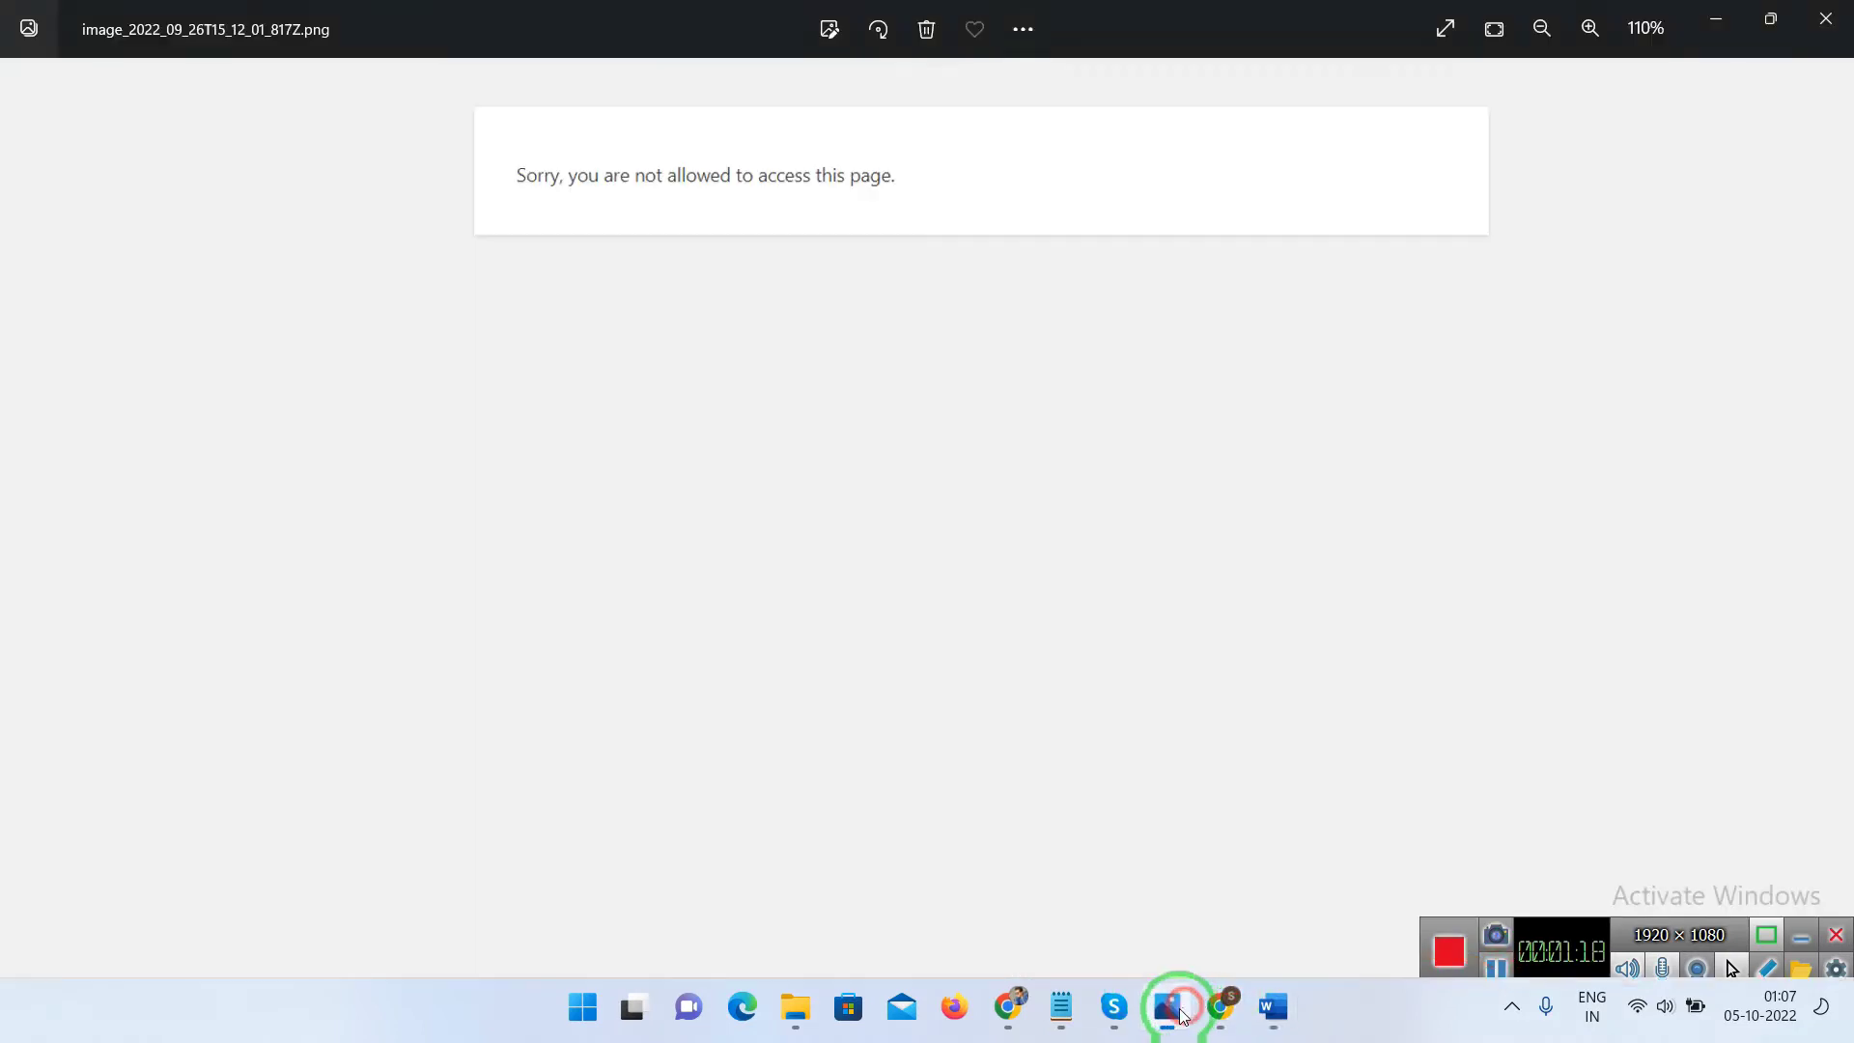
pyautogui.click(1744, 21)
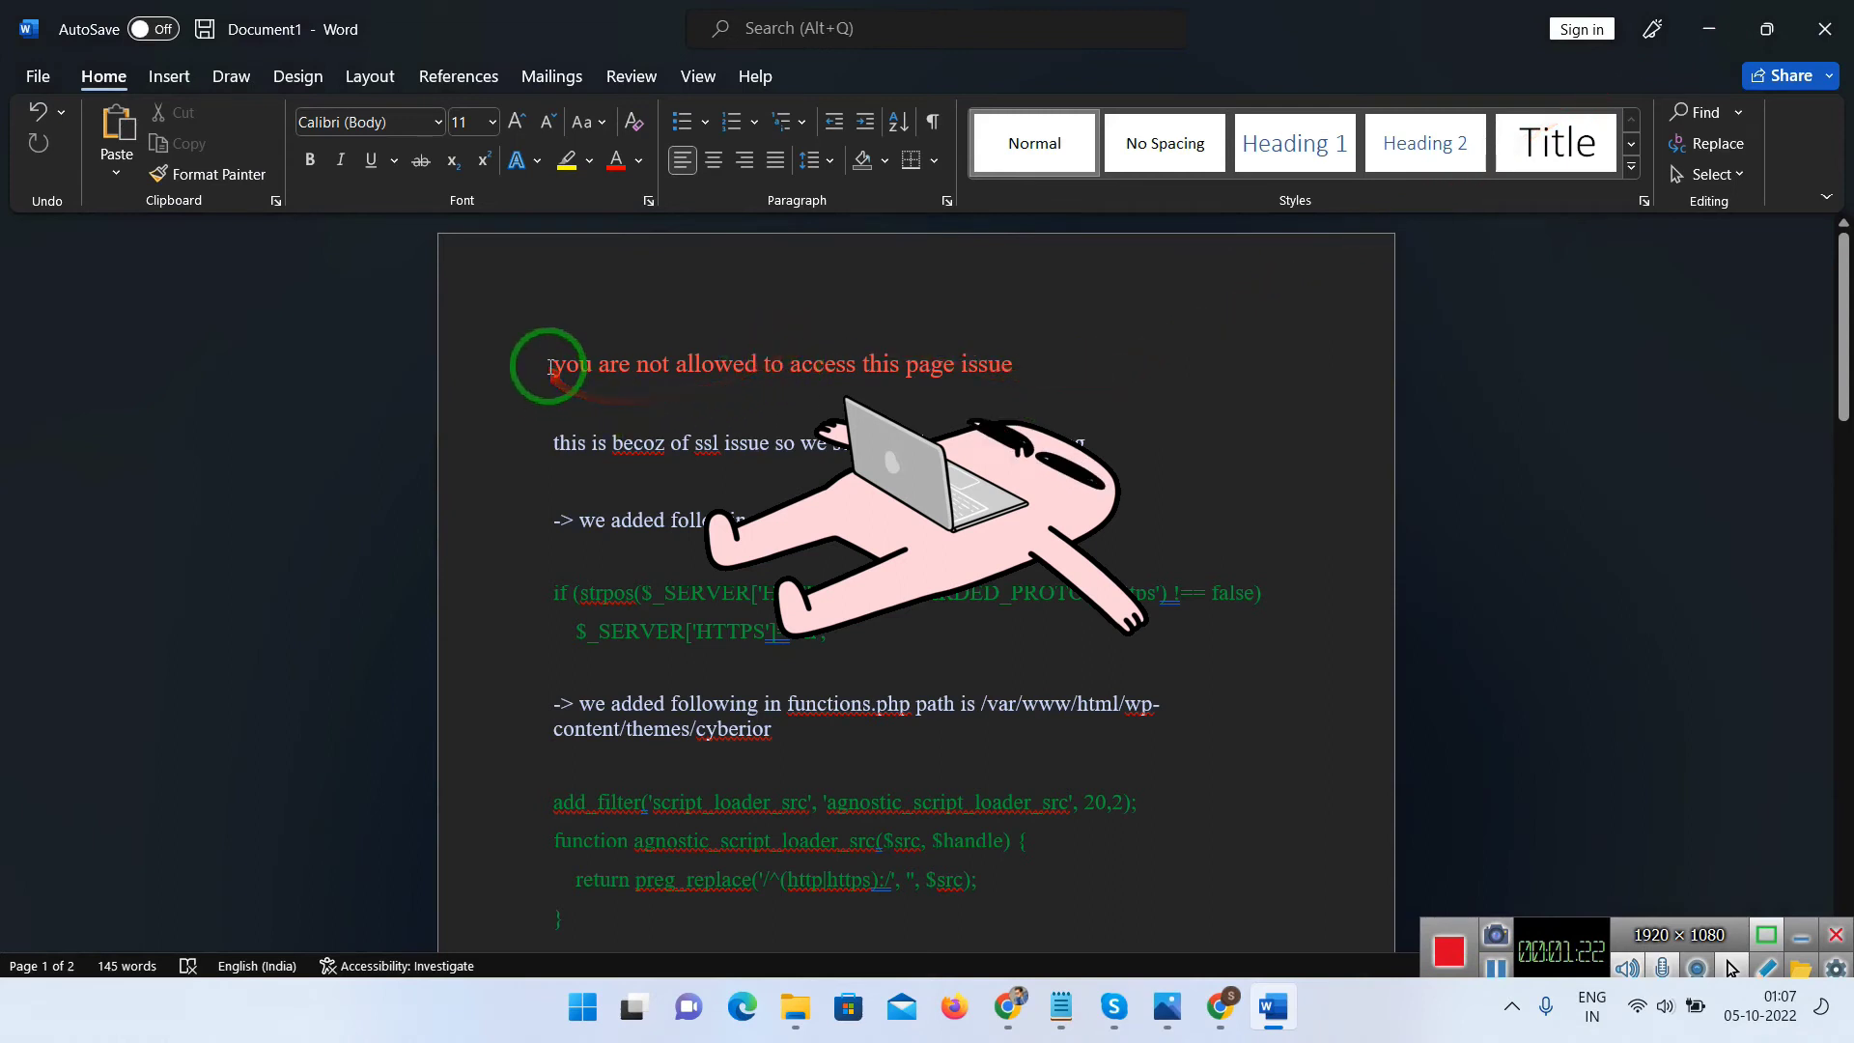
pyautogui.moveTo(549, 367); pyautogui.dragTo(1085, 357)
pyautogui.click(1084, 358)
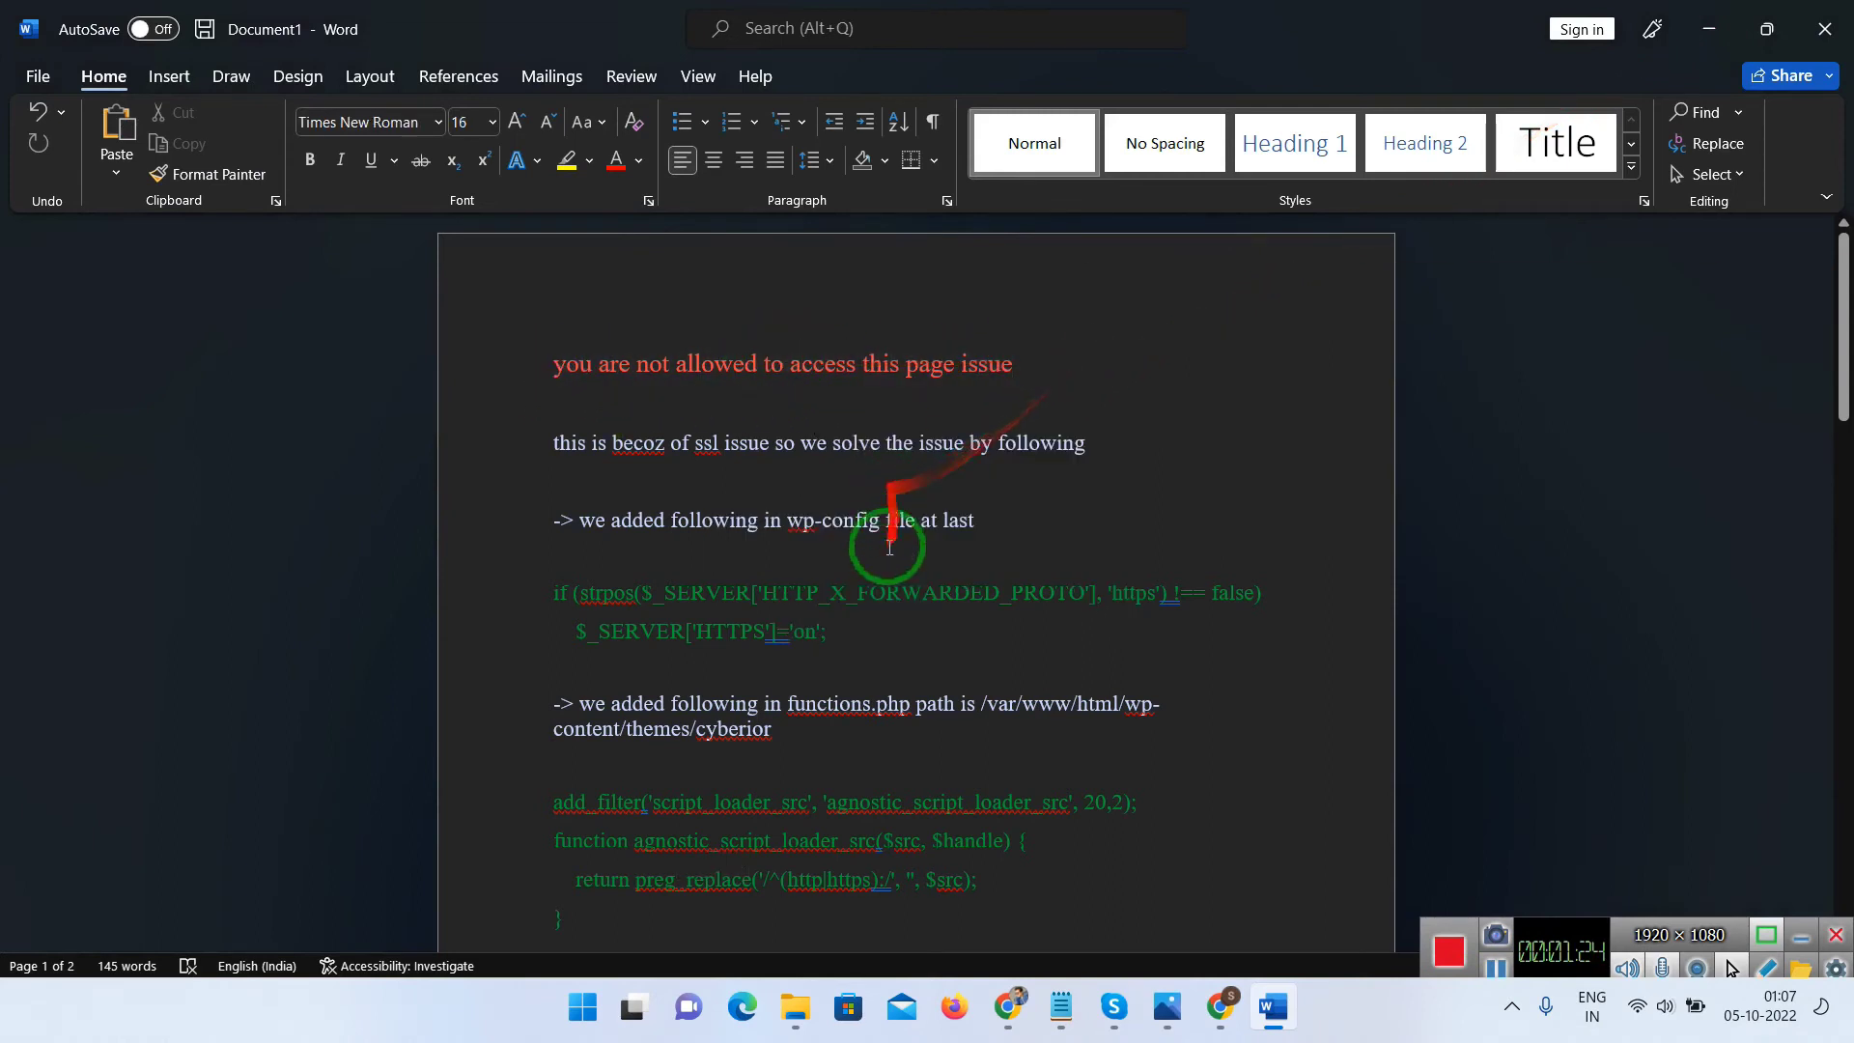
pyautogui.moveTo(571, 454); pyautogui.dragTo(1107, 451)
pyautogui.click(1107, 451)
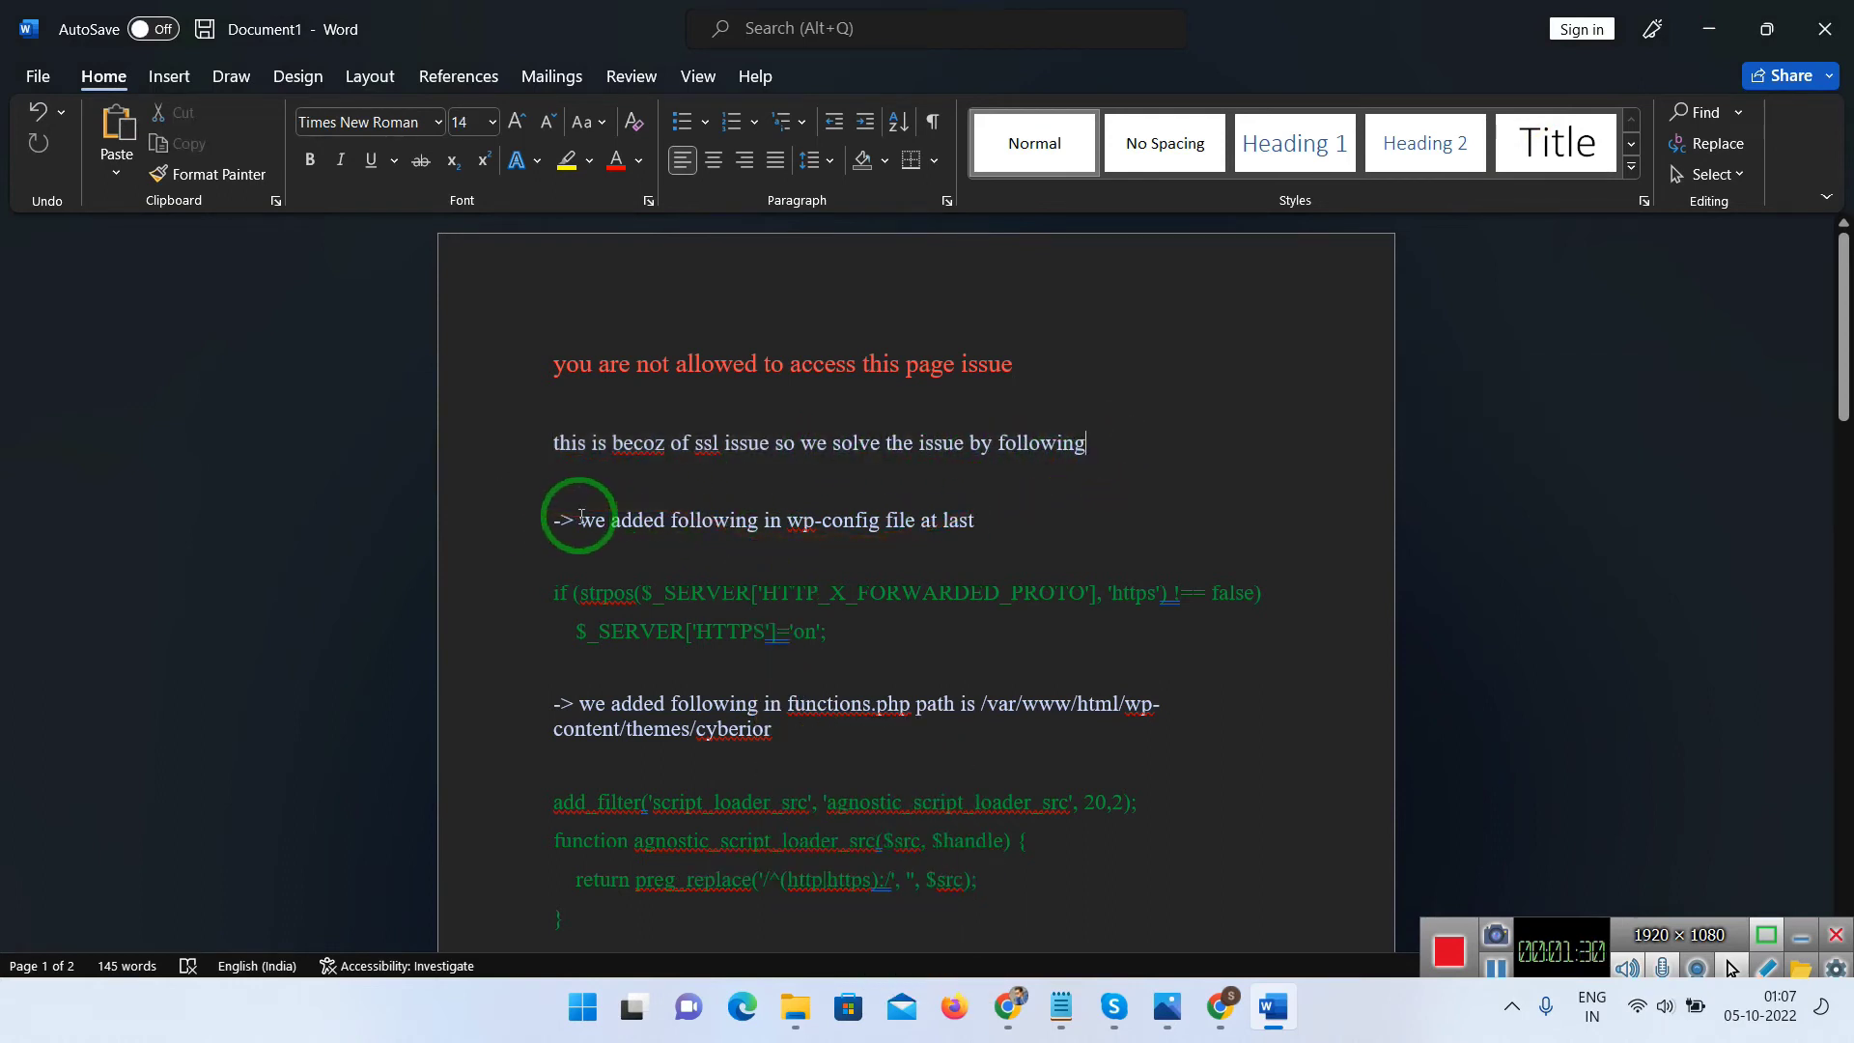
pyautogui.moveTo(581, 518); pyautogui.dragTo(983, 522)
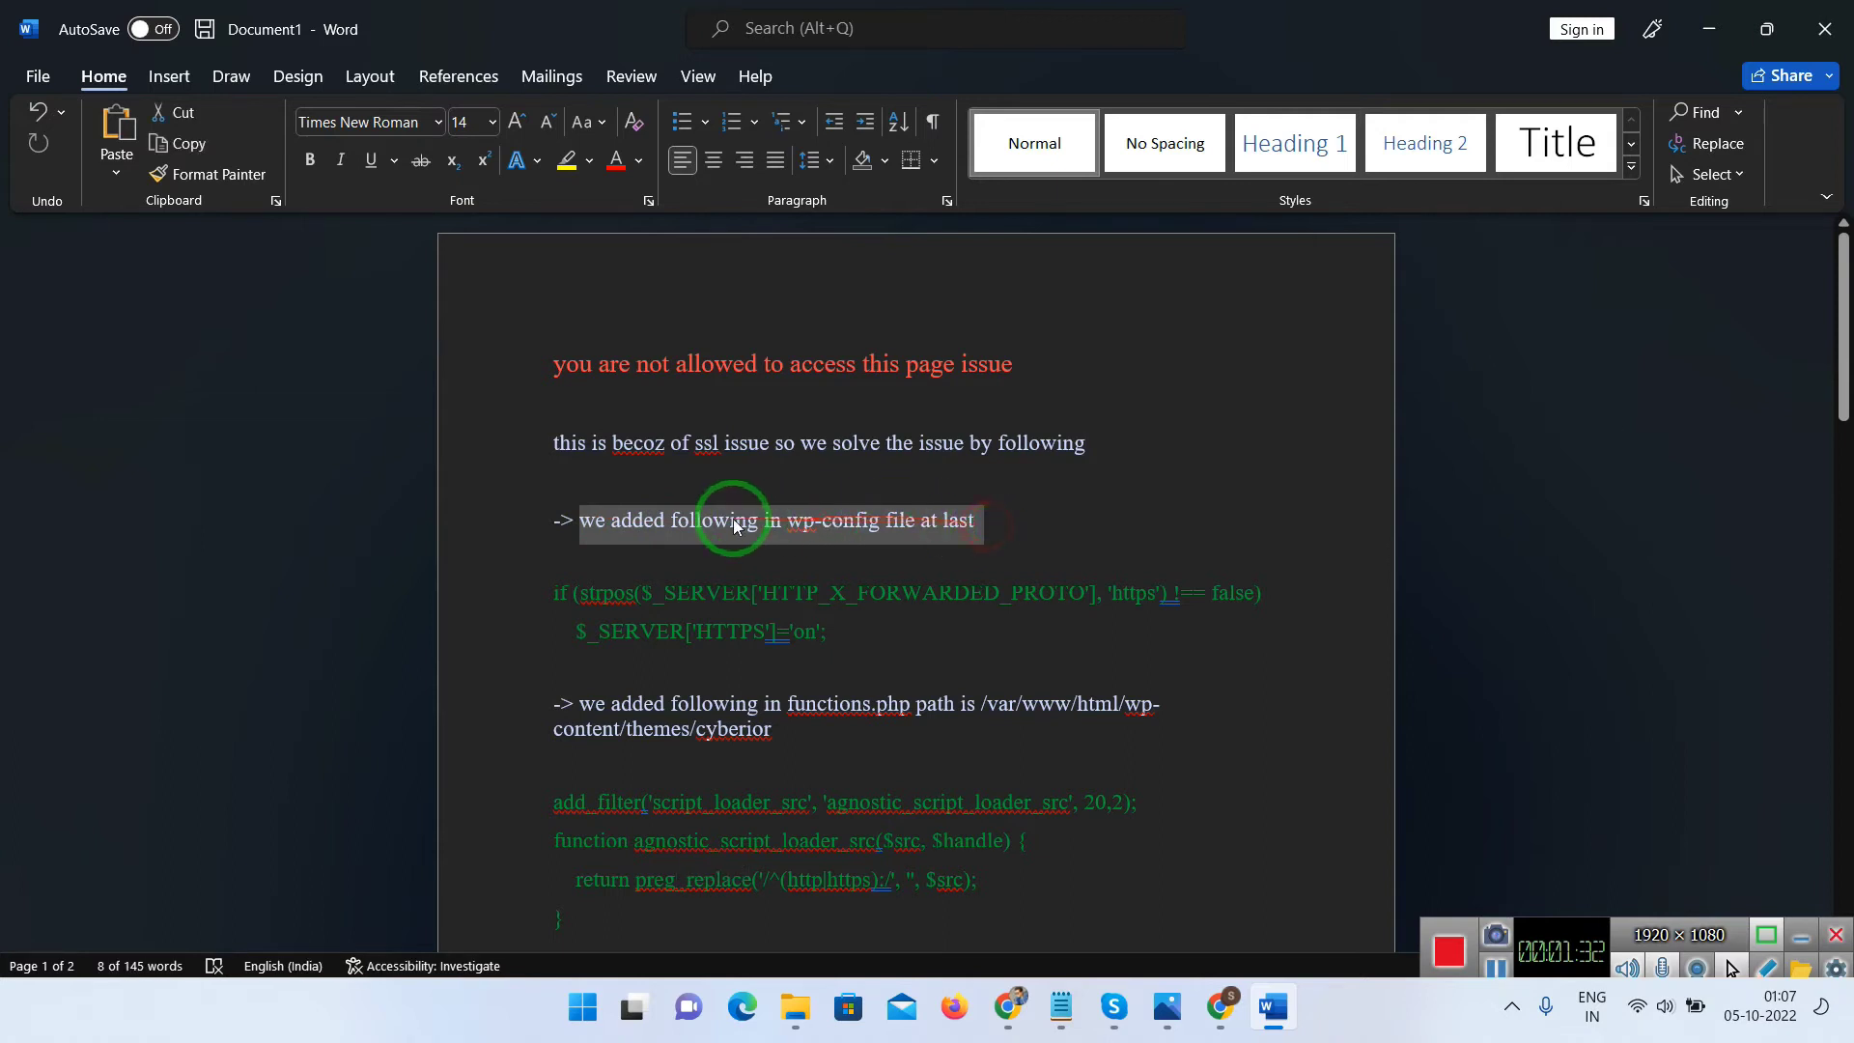
pyautogui.click(1029, 535)
pyautogui.moveTo(554, 590); pyautogui.dragTo(1250, 593)
pyautogui.moveTo(575, 630); pyautogui.dragTo(841, 632)
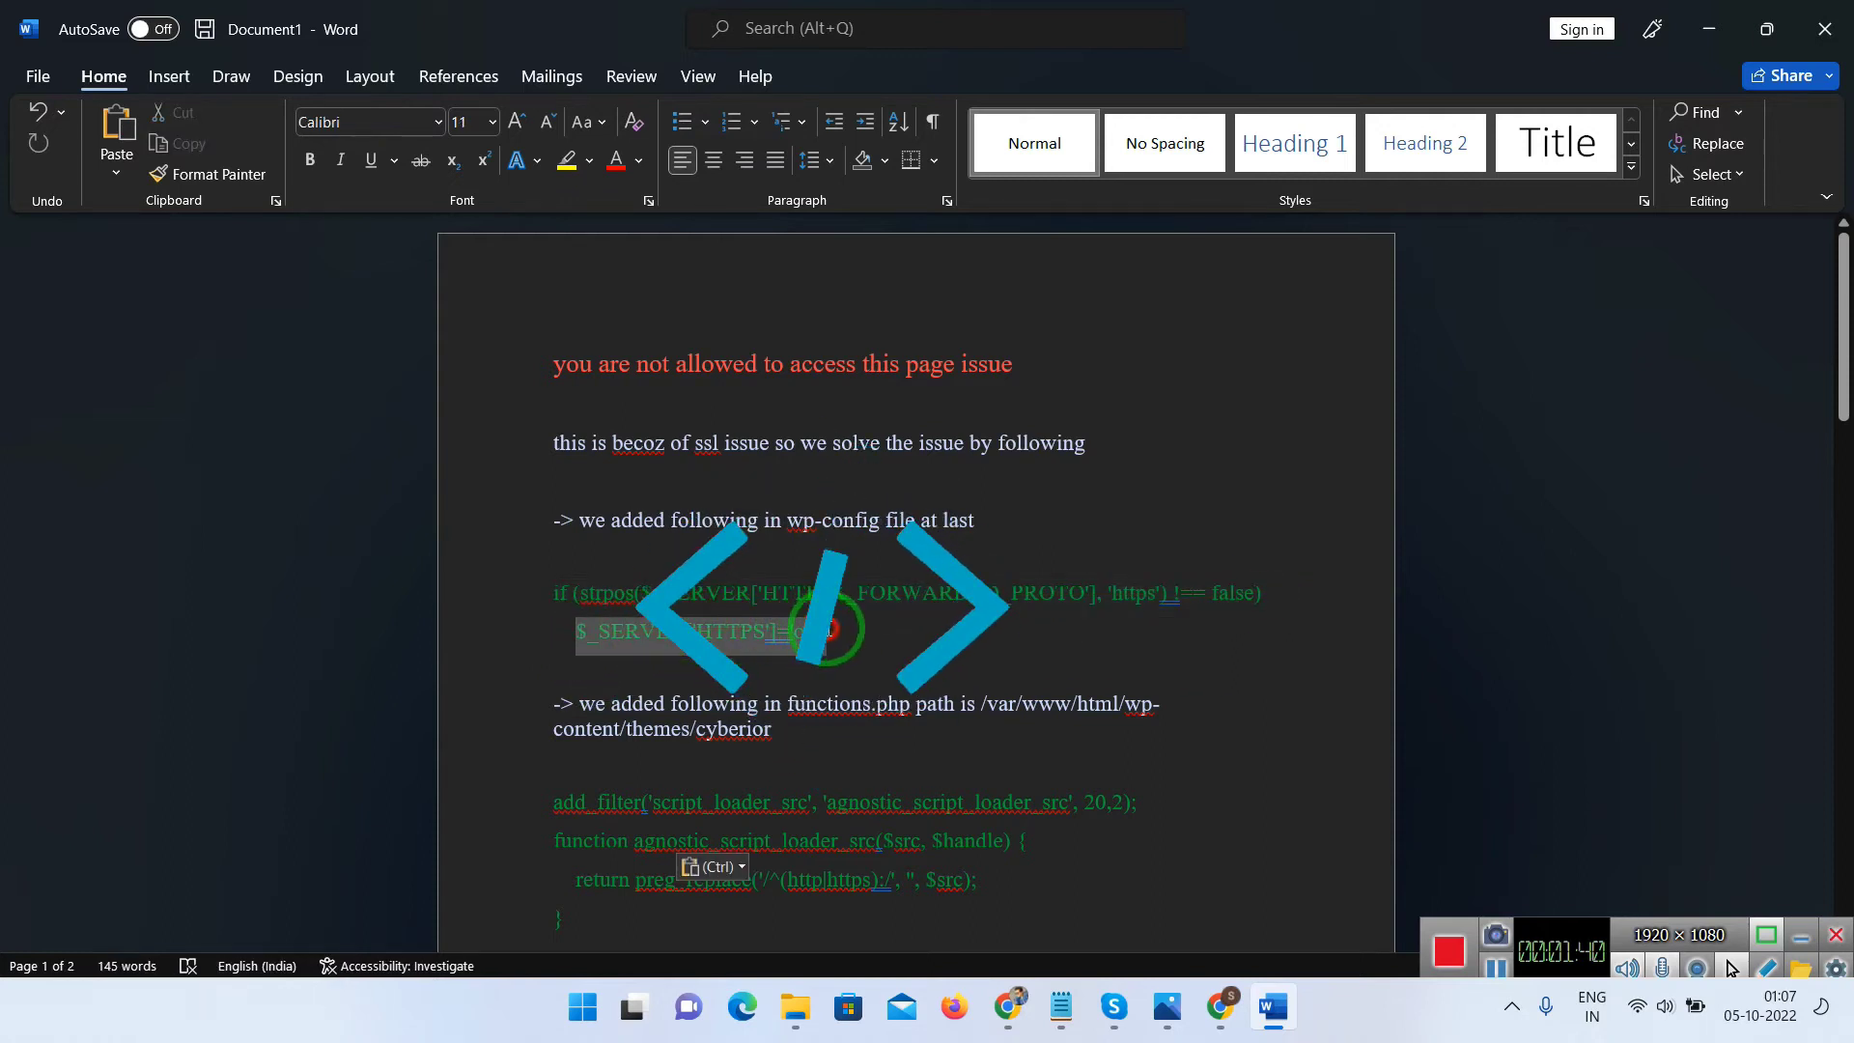
pyautogui.click(849, 633)
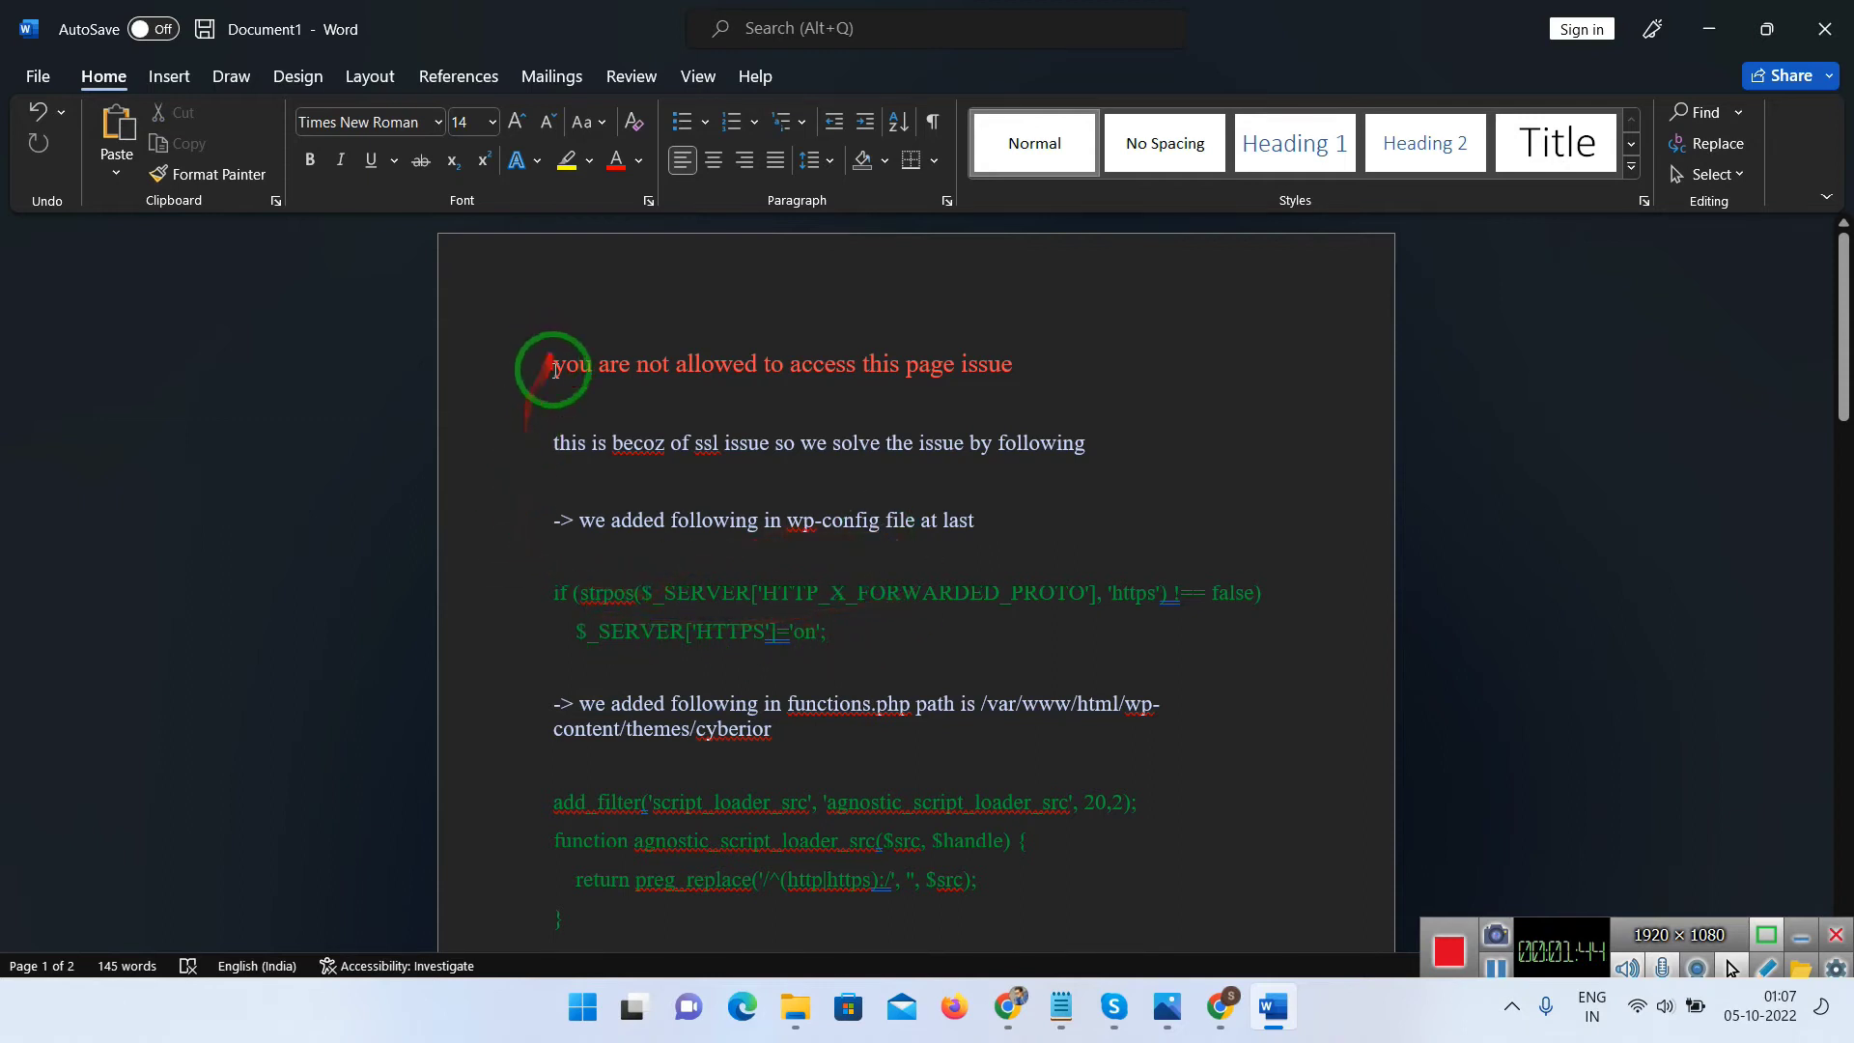
pyautogui.moveTo(543, 442); pyautogui.dragTo(881, 641)
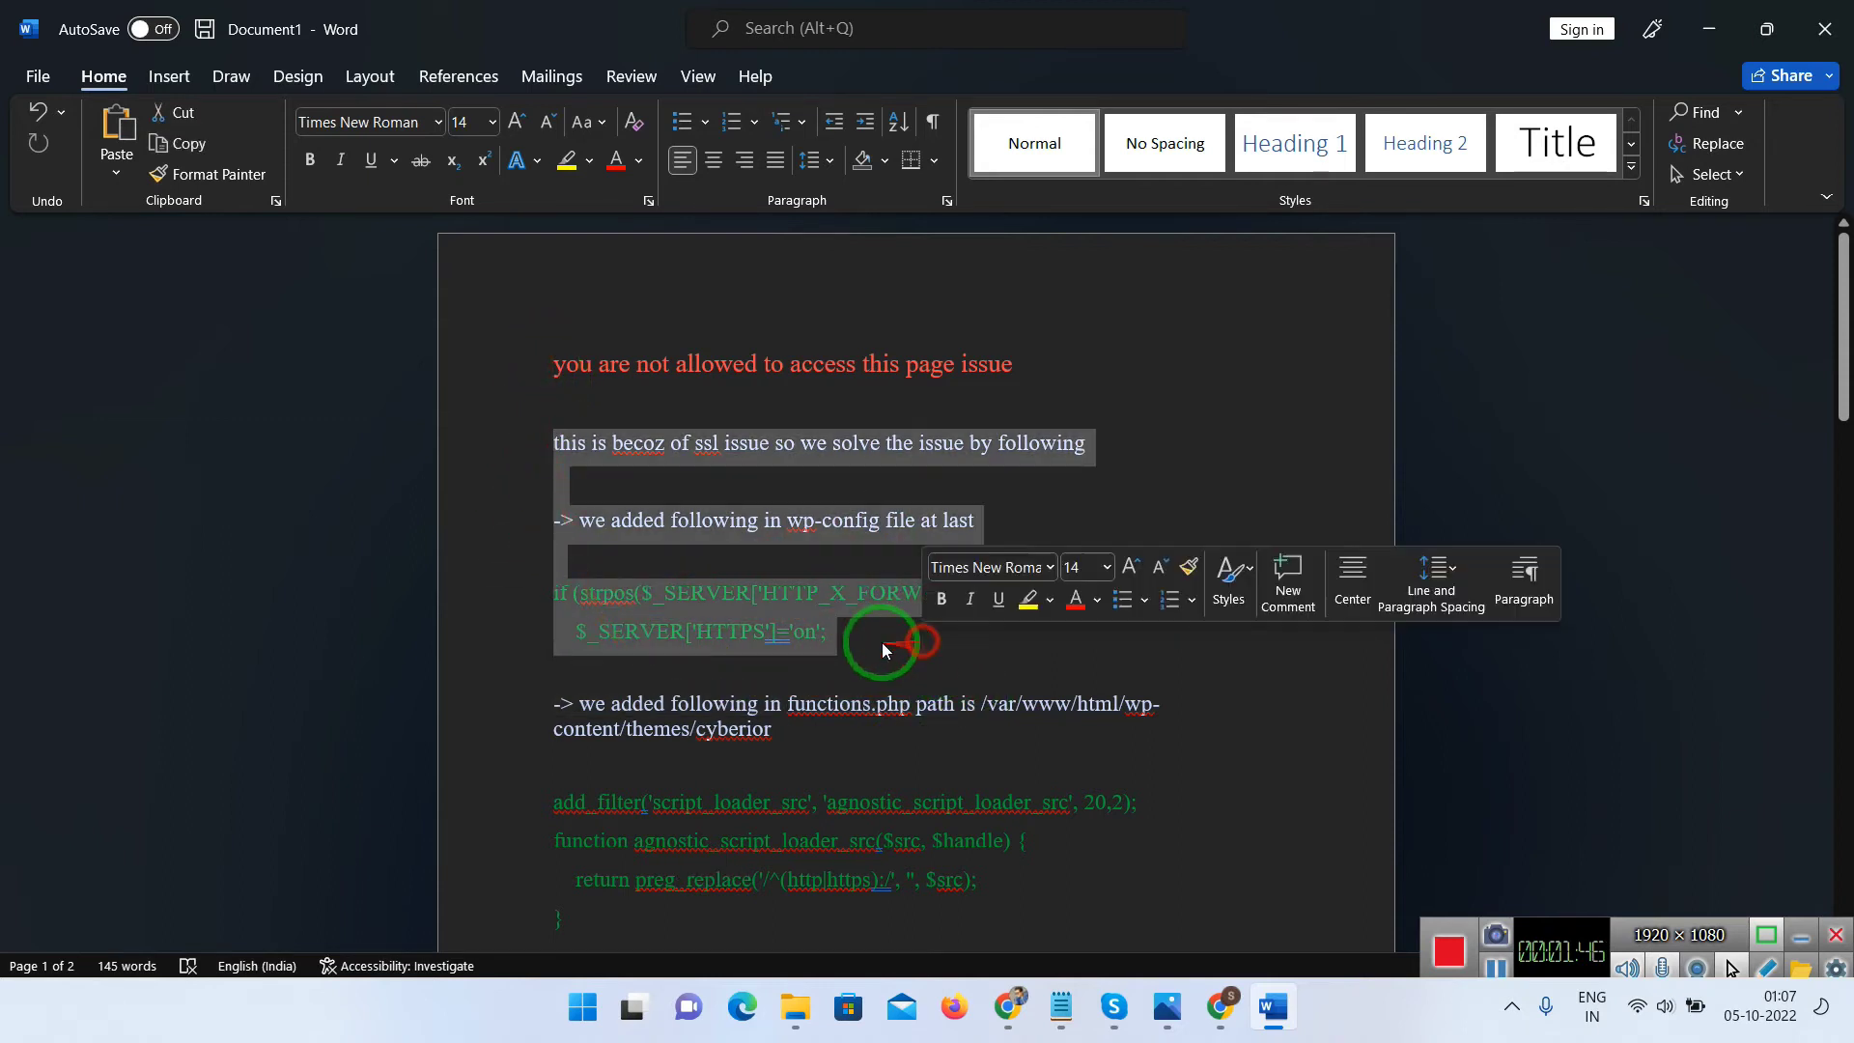
pyautogui.click(845, 647)
pyautogui.scroll(-2, 679, 735)
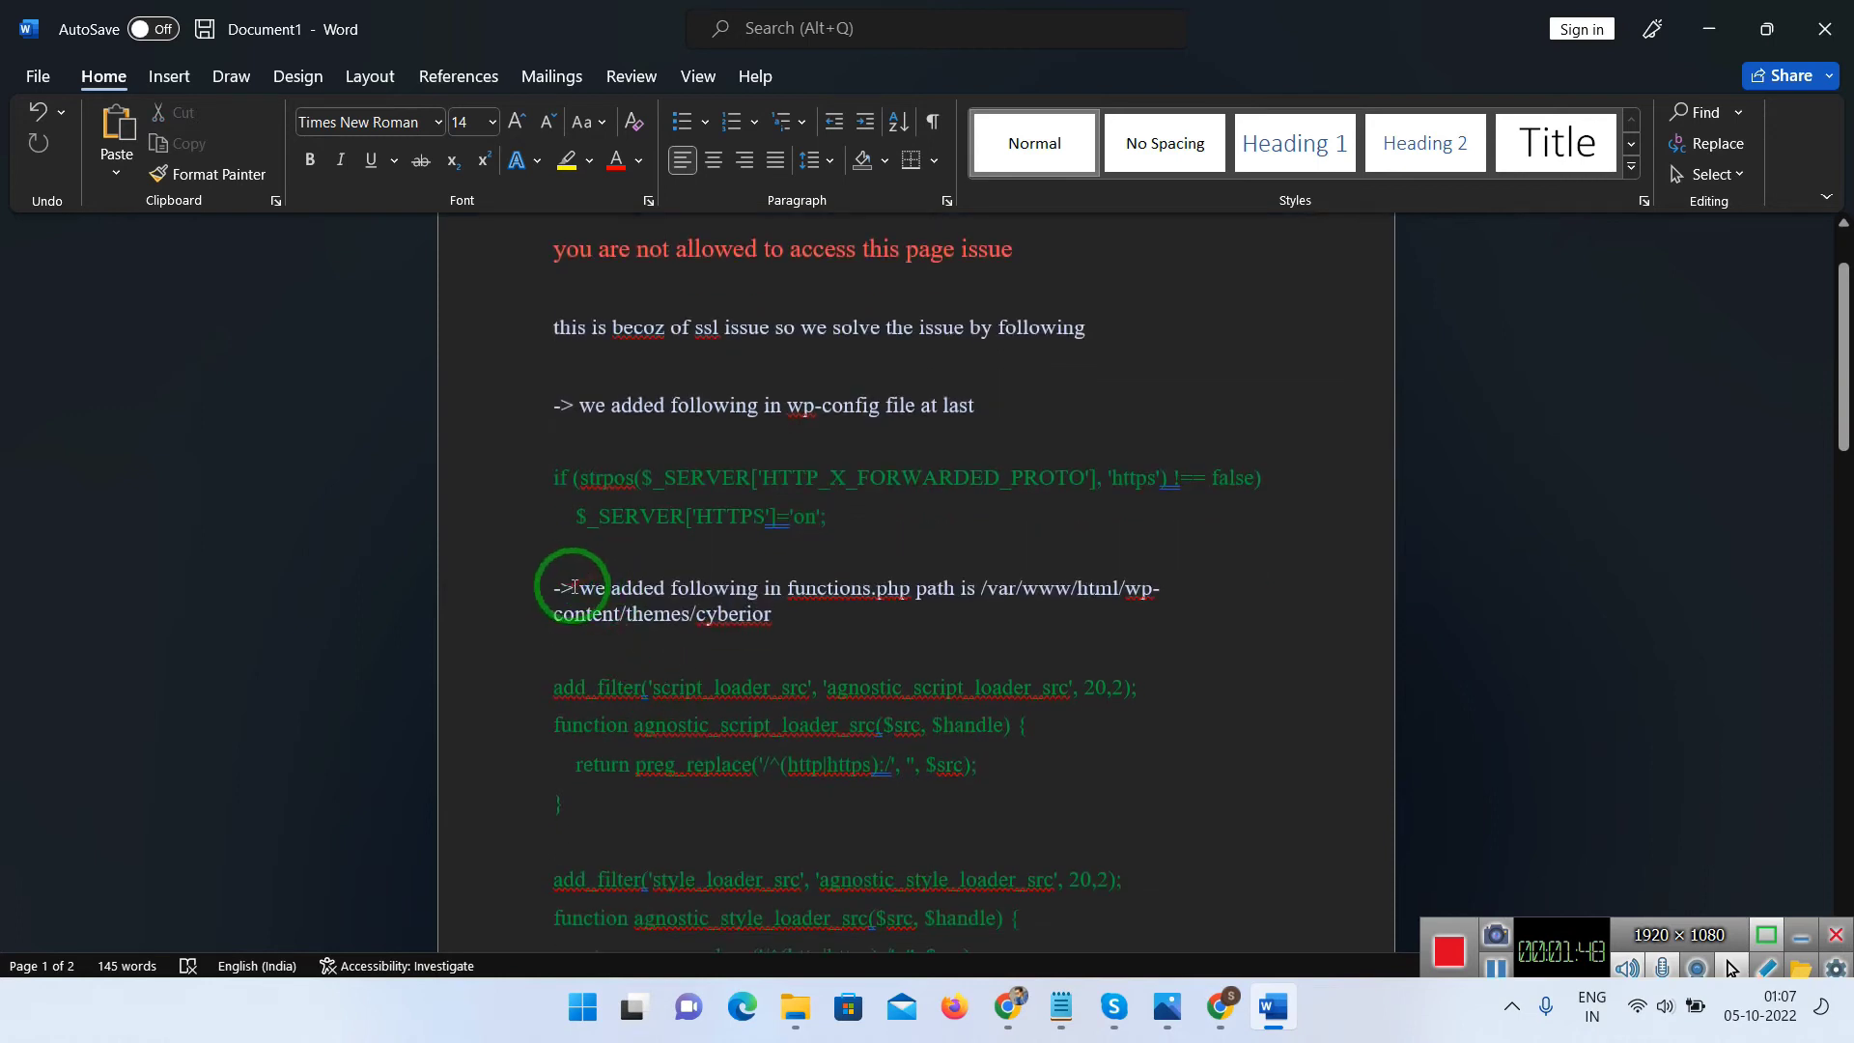
pyautogui.moveTo(574, 586); pyautogui.dragTo(770, 605)
pyautogui.moveTo(908, 604); pyautogui.dragTo(955, 596)
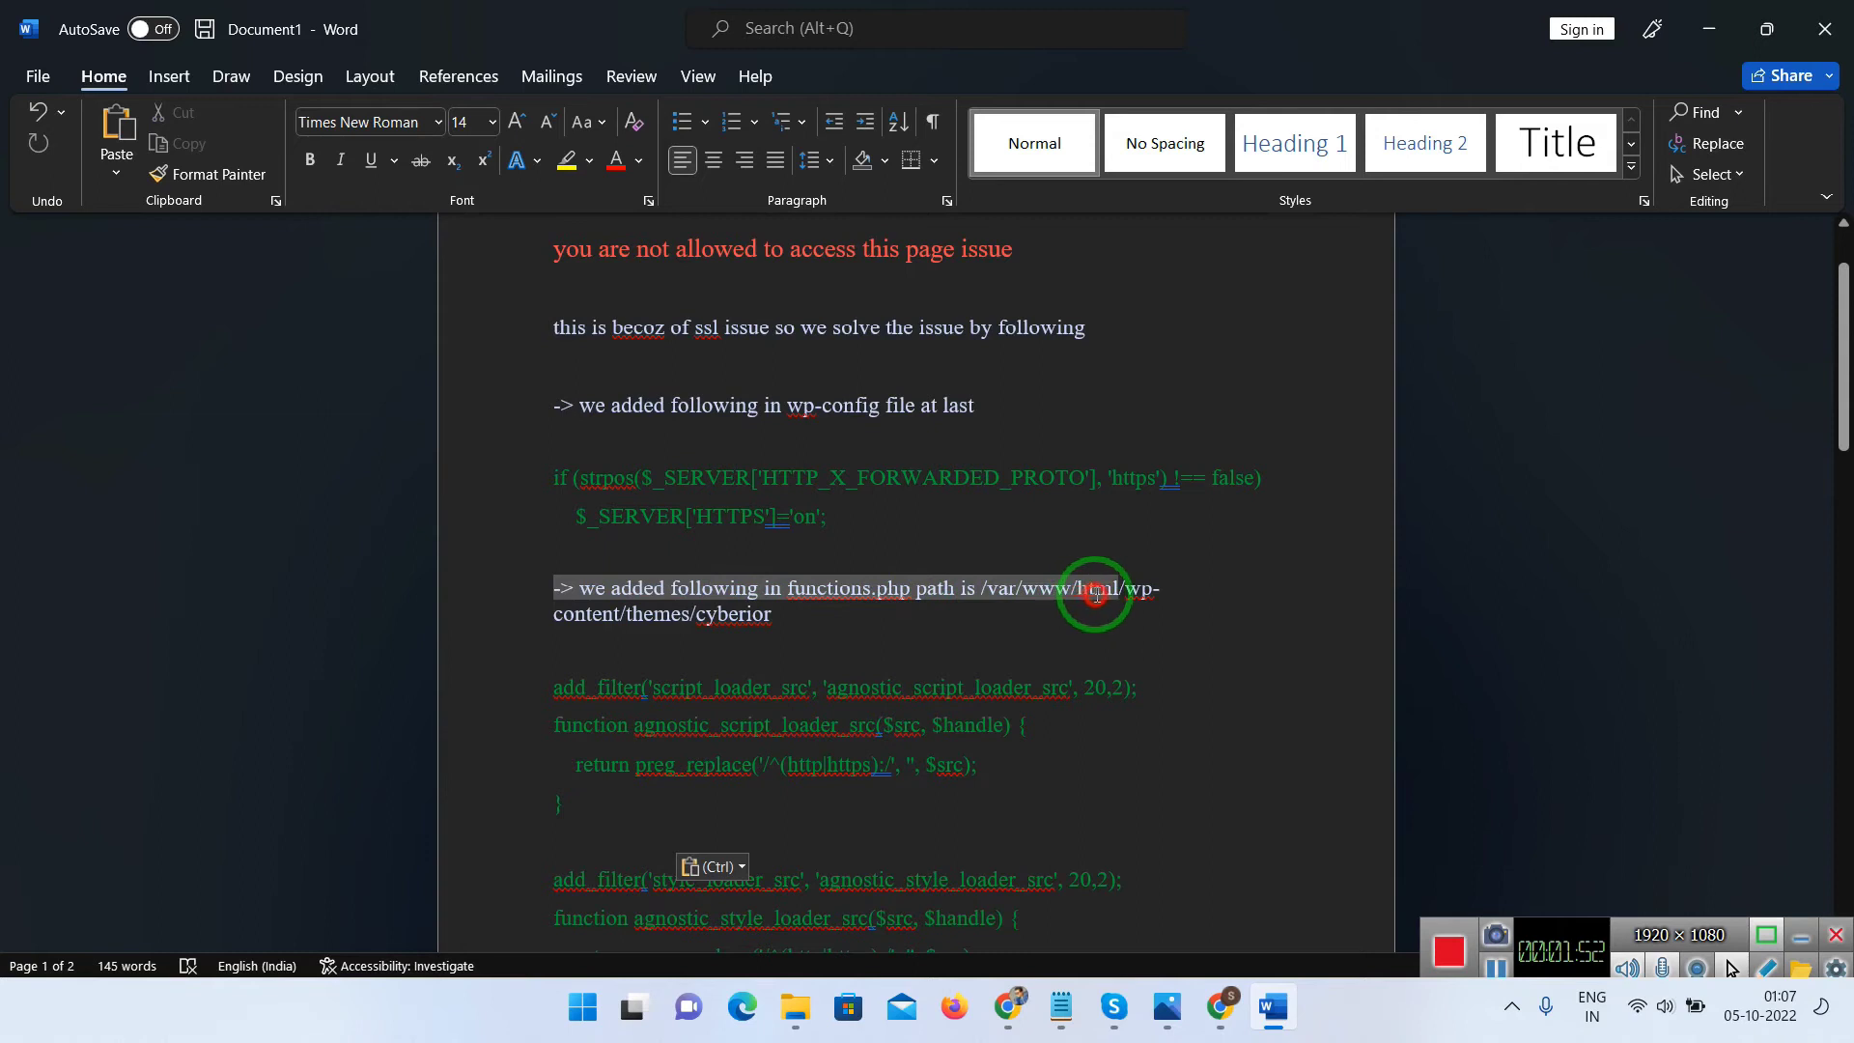
pyautogui.moveTo(1096, 593); pyautogui.dragTo(1161, 600)
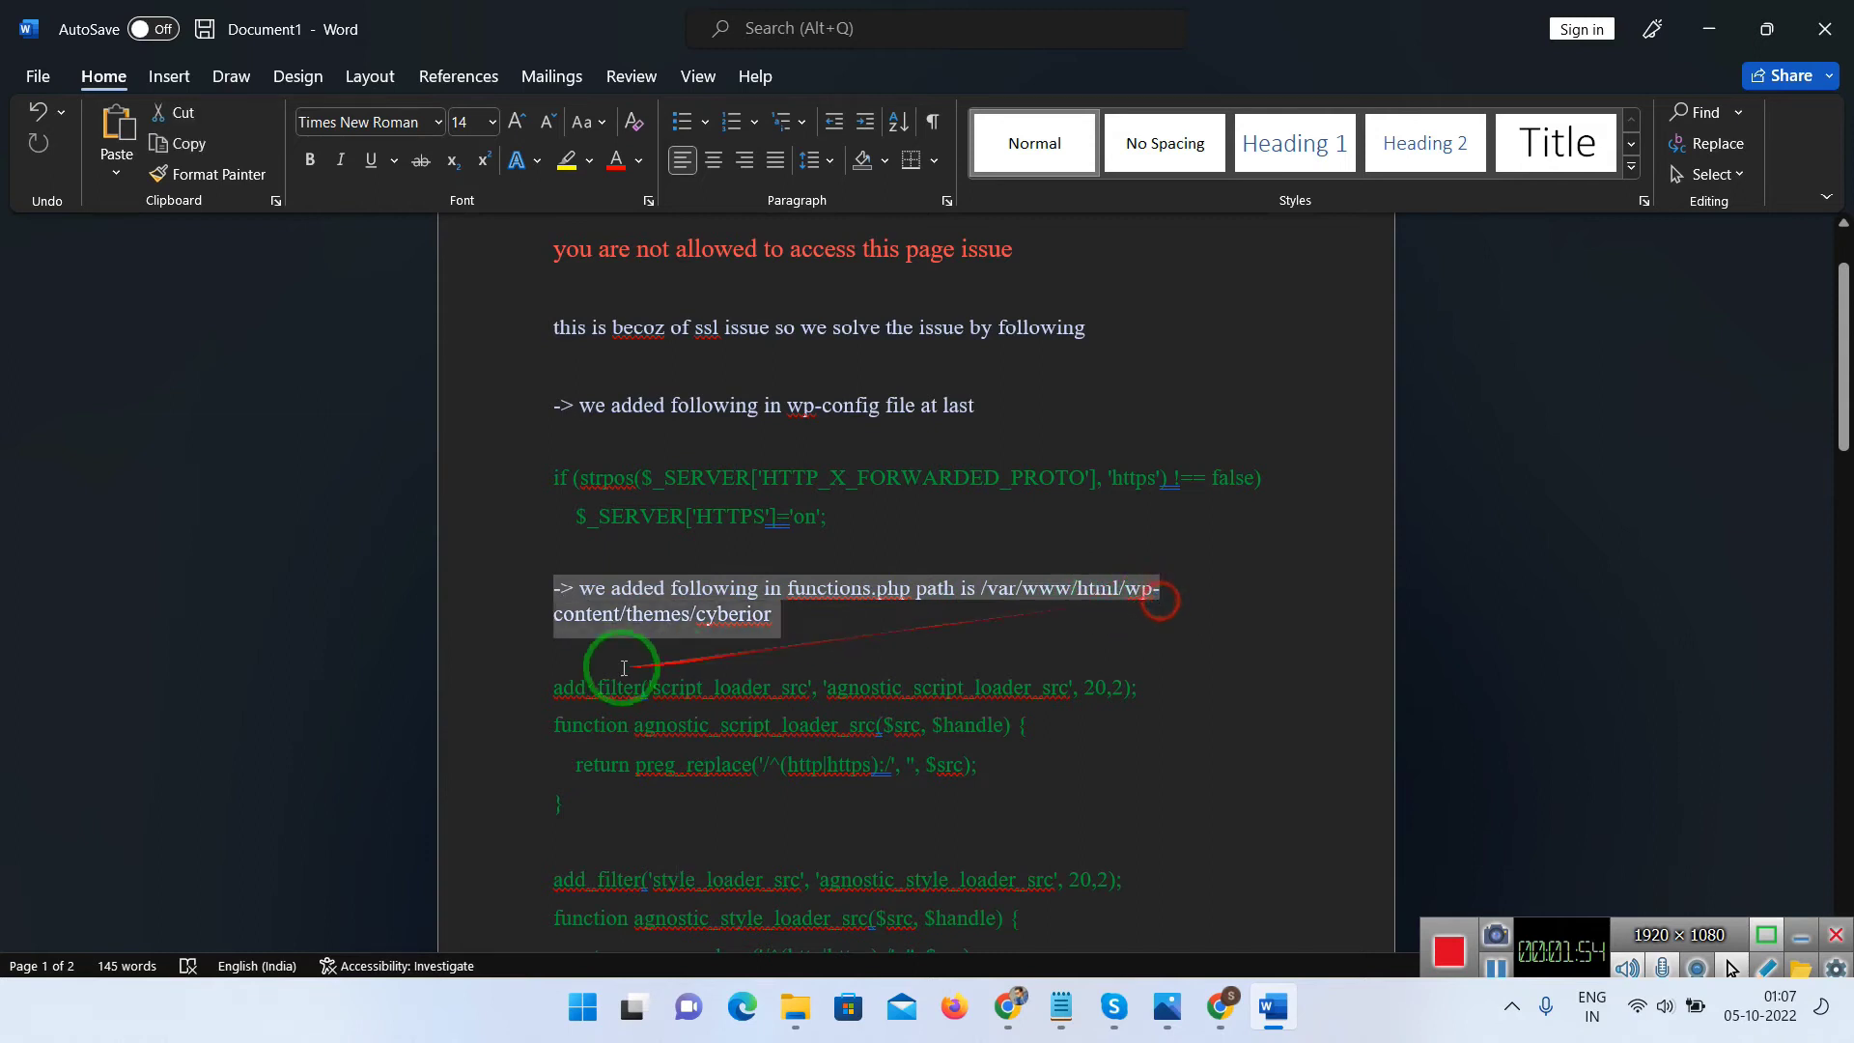
pyautogui.click(815, 617)
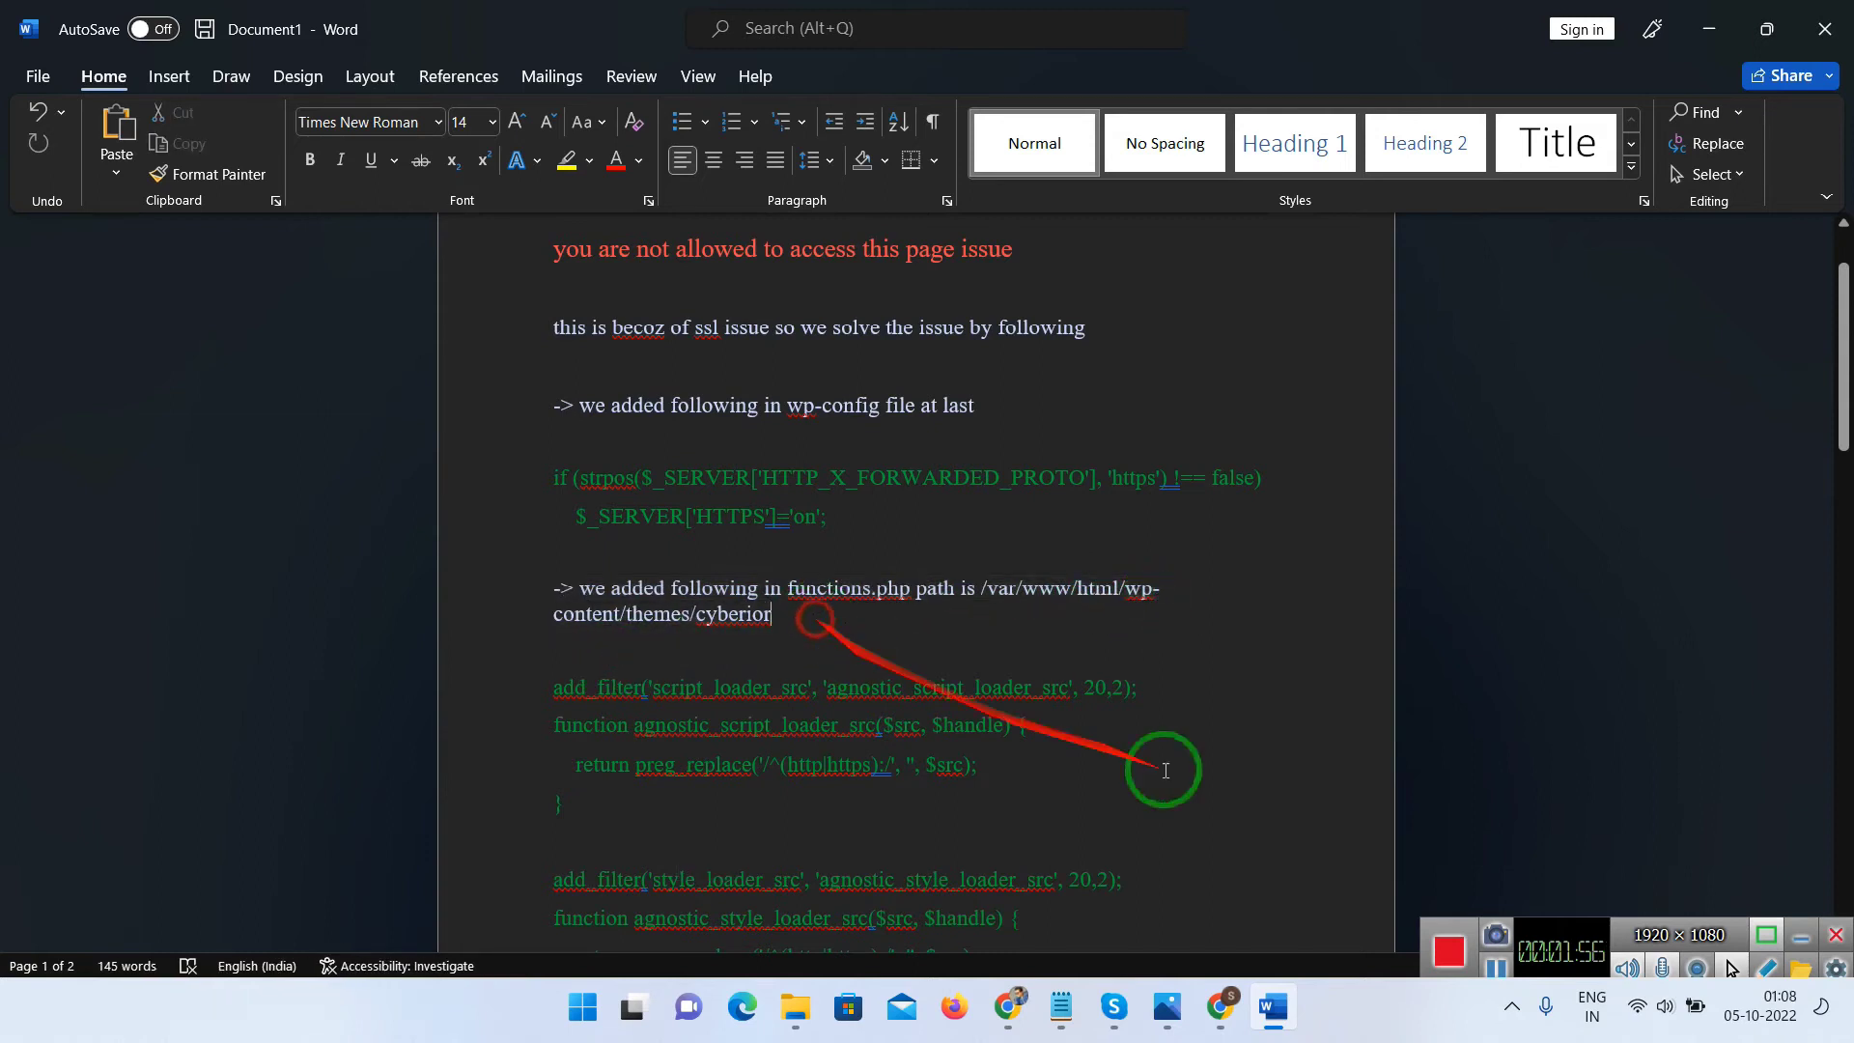
pyautogui.click(1497, 962)
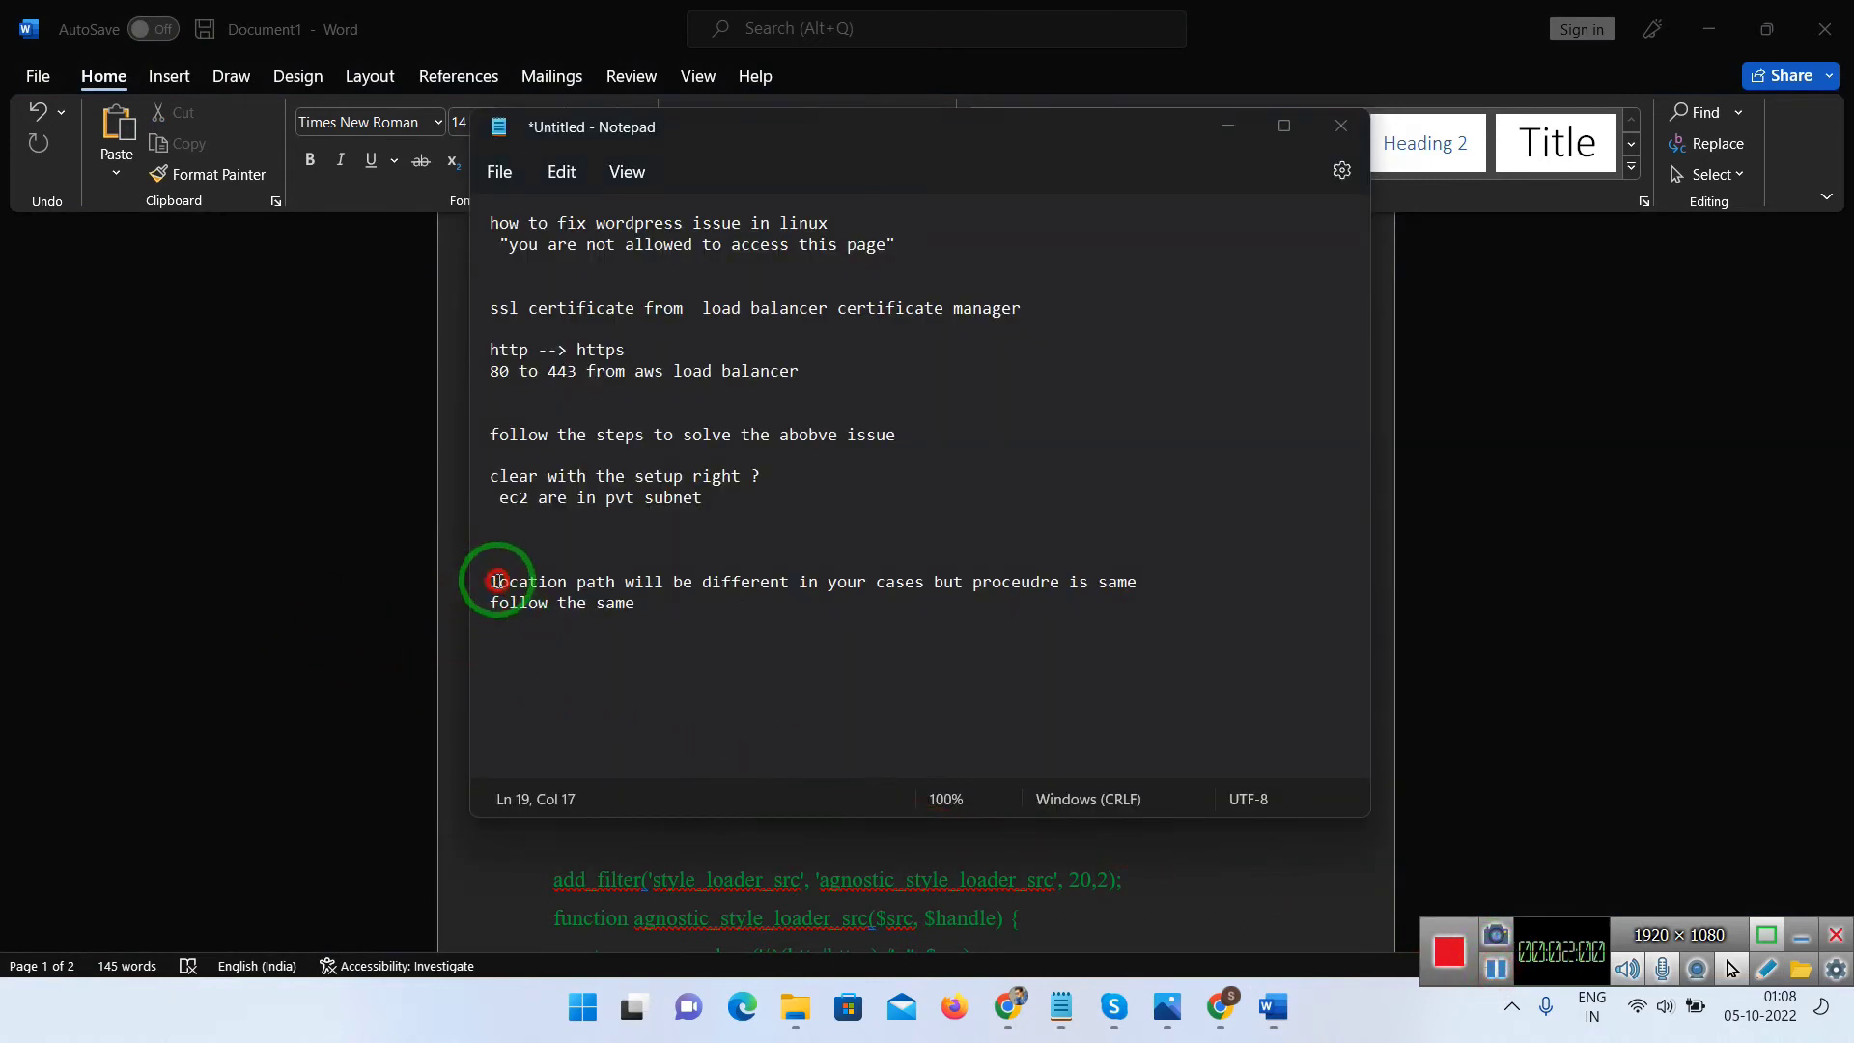
pyautogui.moveTo(495, 580); pyautogui.dragTo(1125, 595)
pyautogui.click(1101, 605)
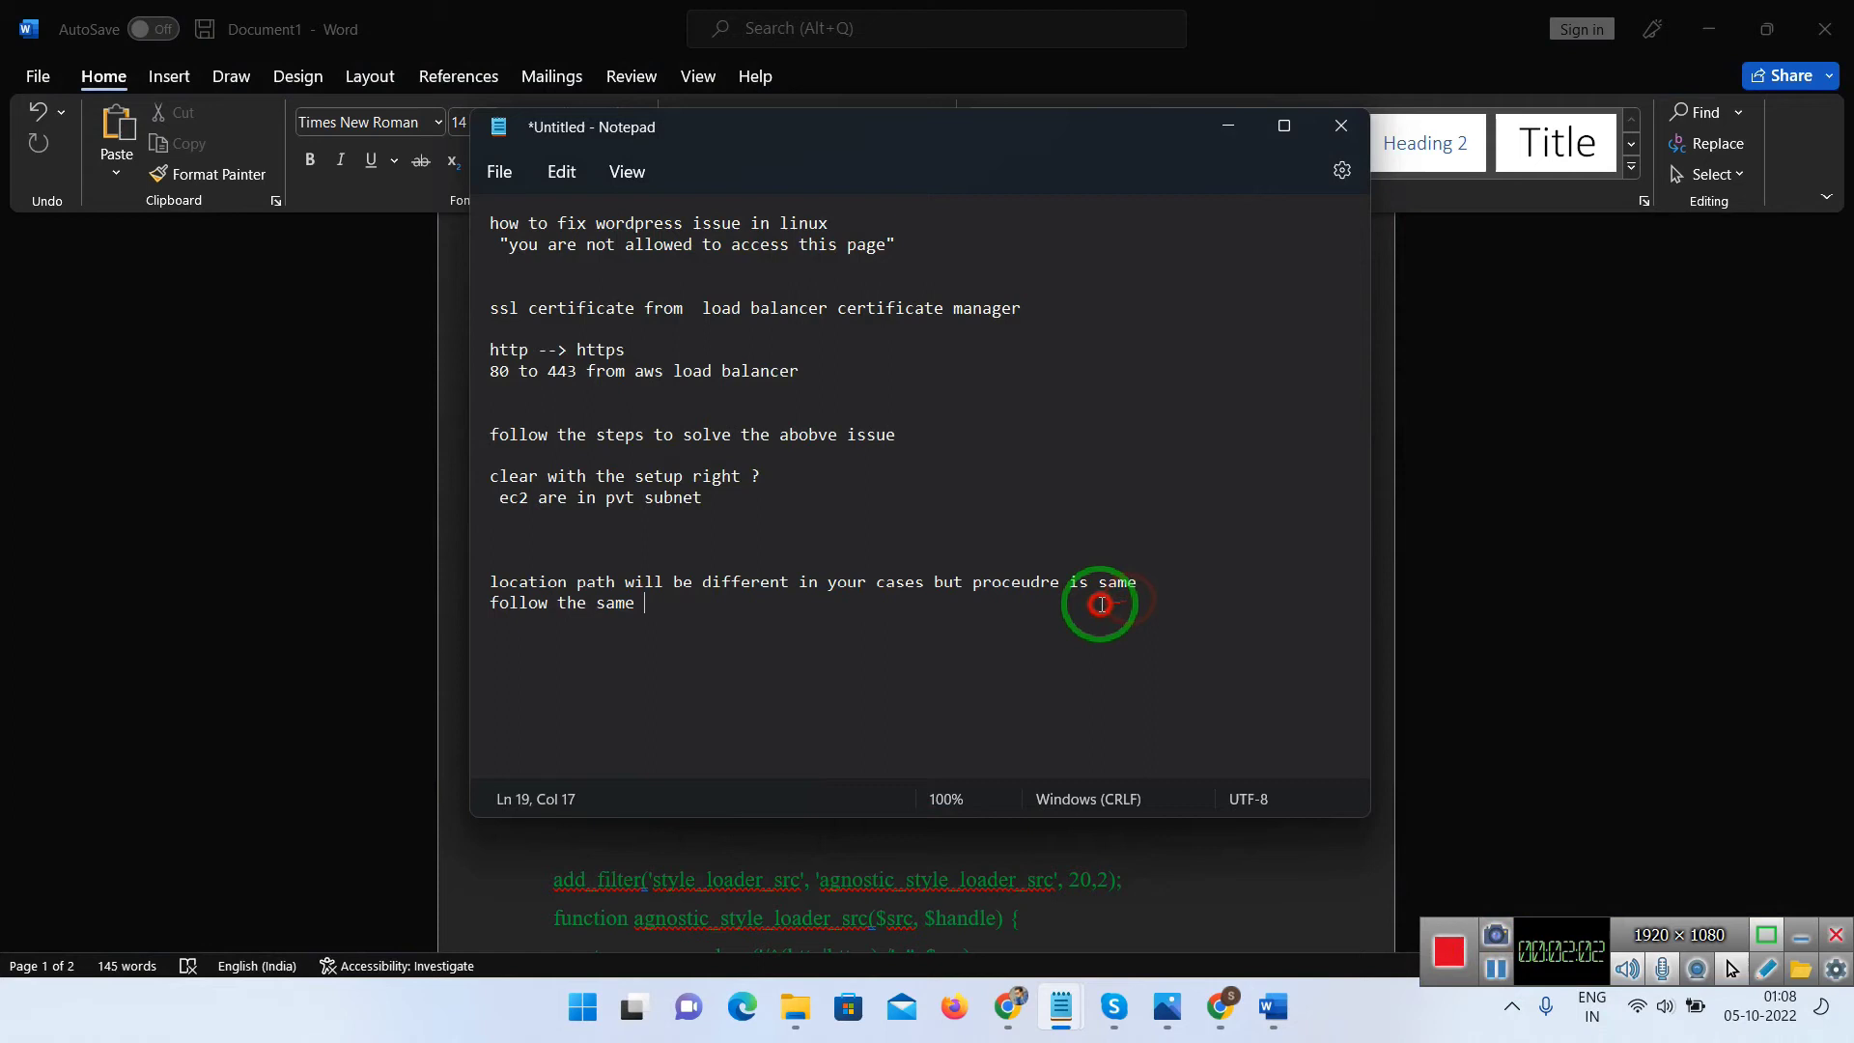
pyautogui.click(1224, 128)
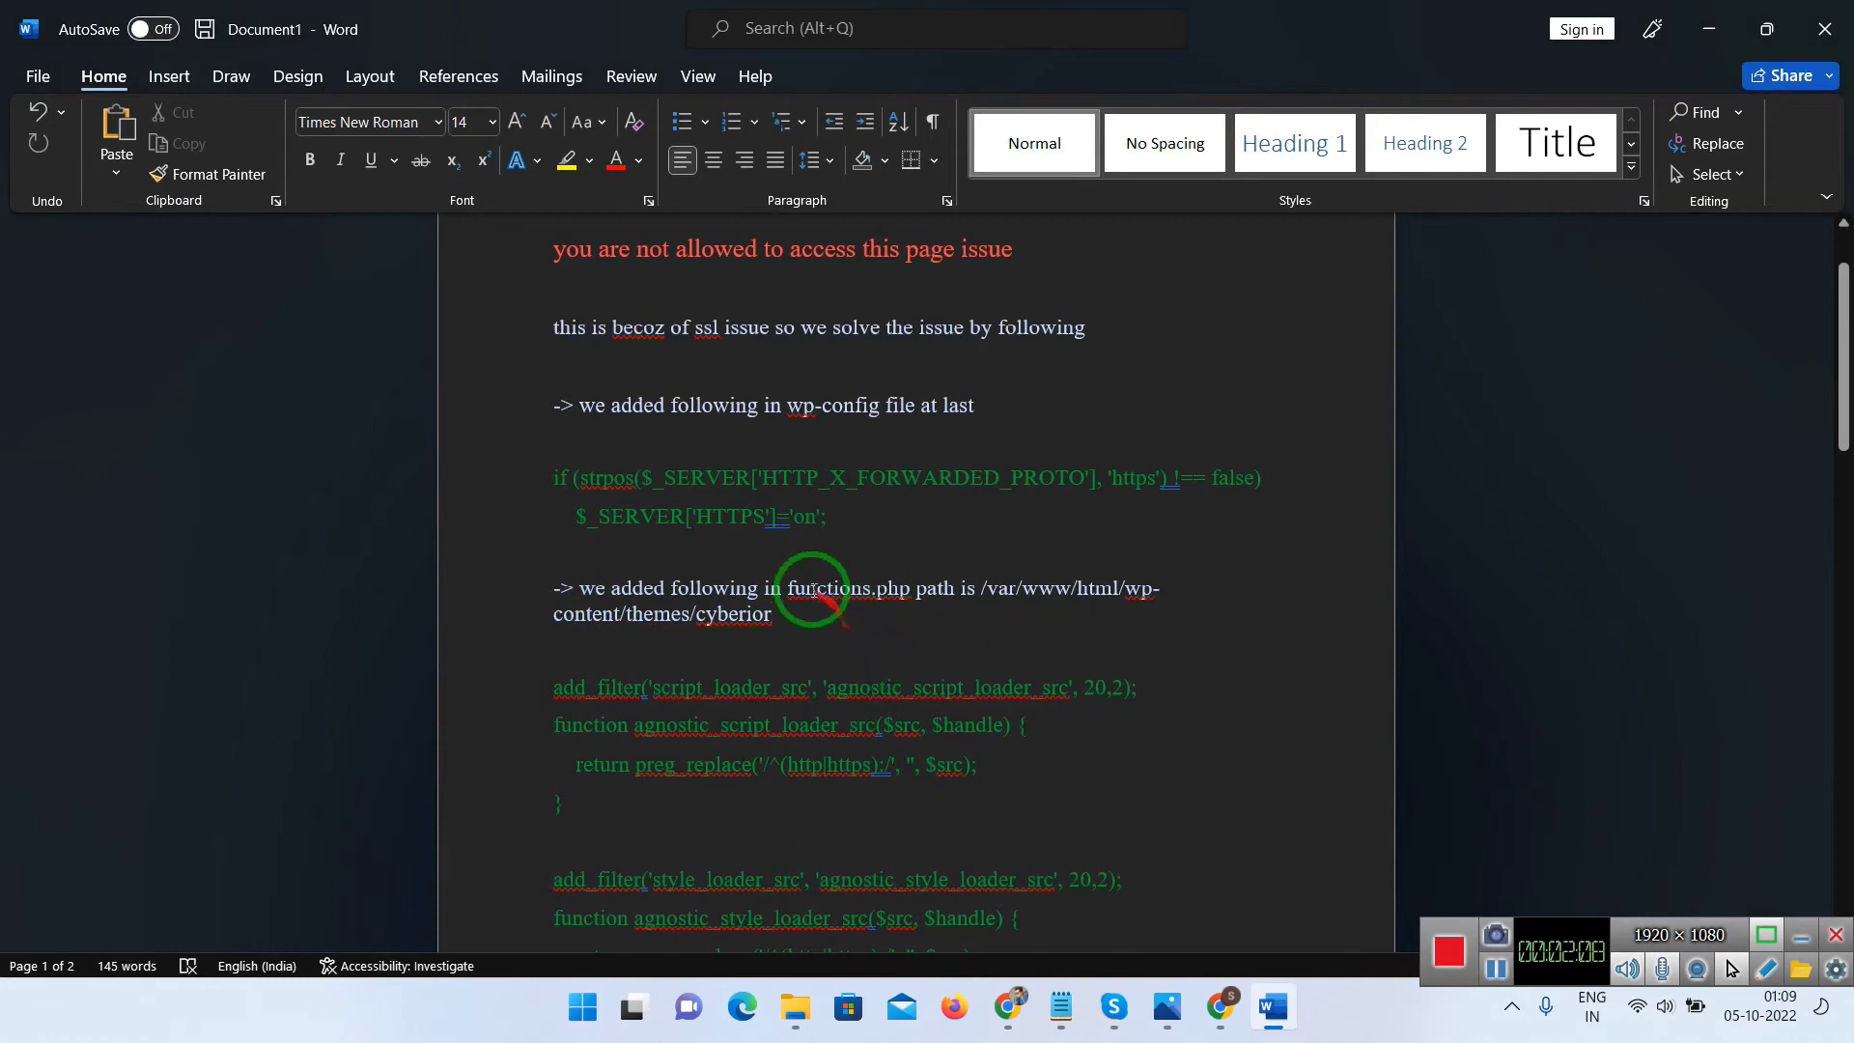
pyautogui.moveTo(790, 589); pyautogui.dragTo(910, 589)
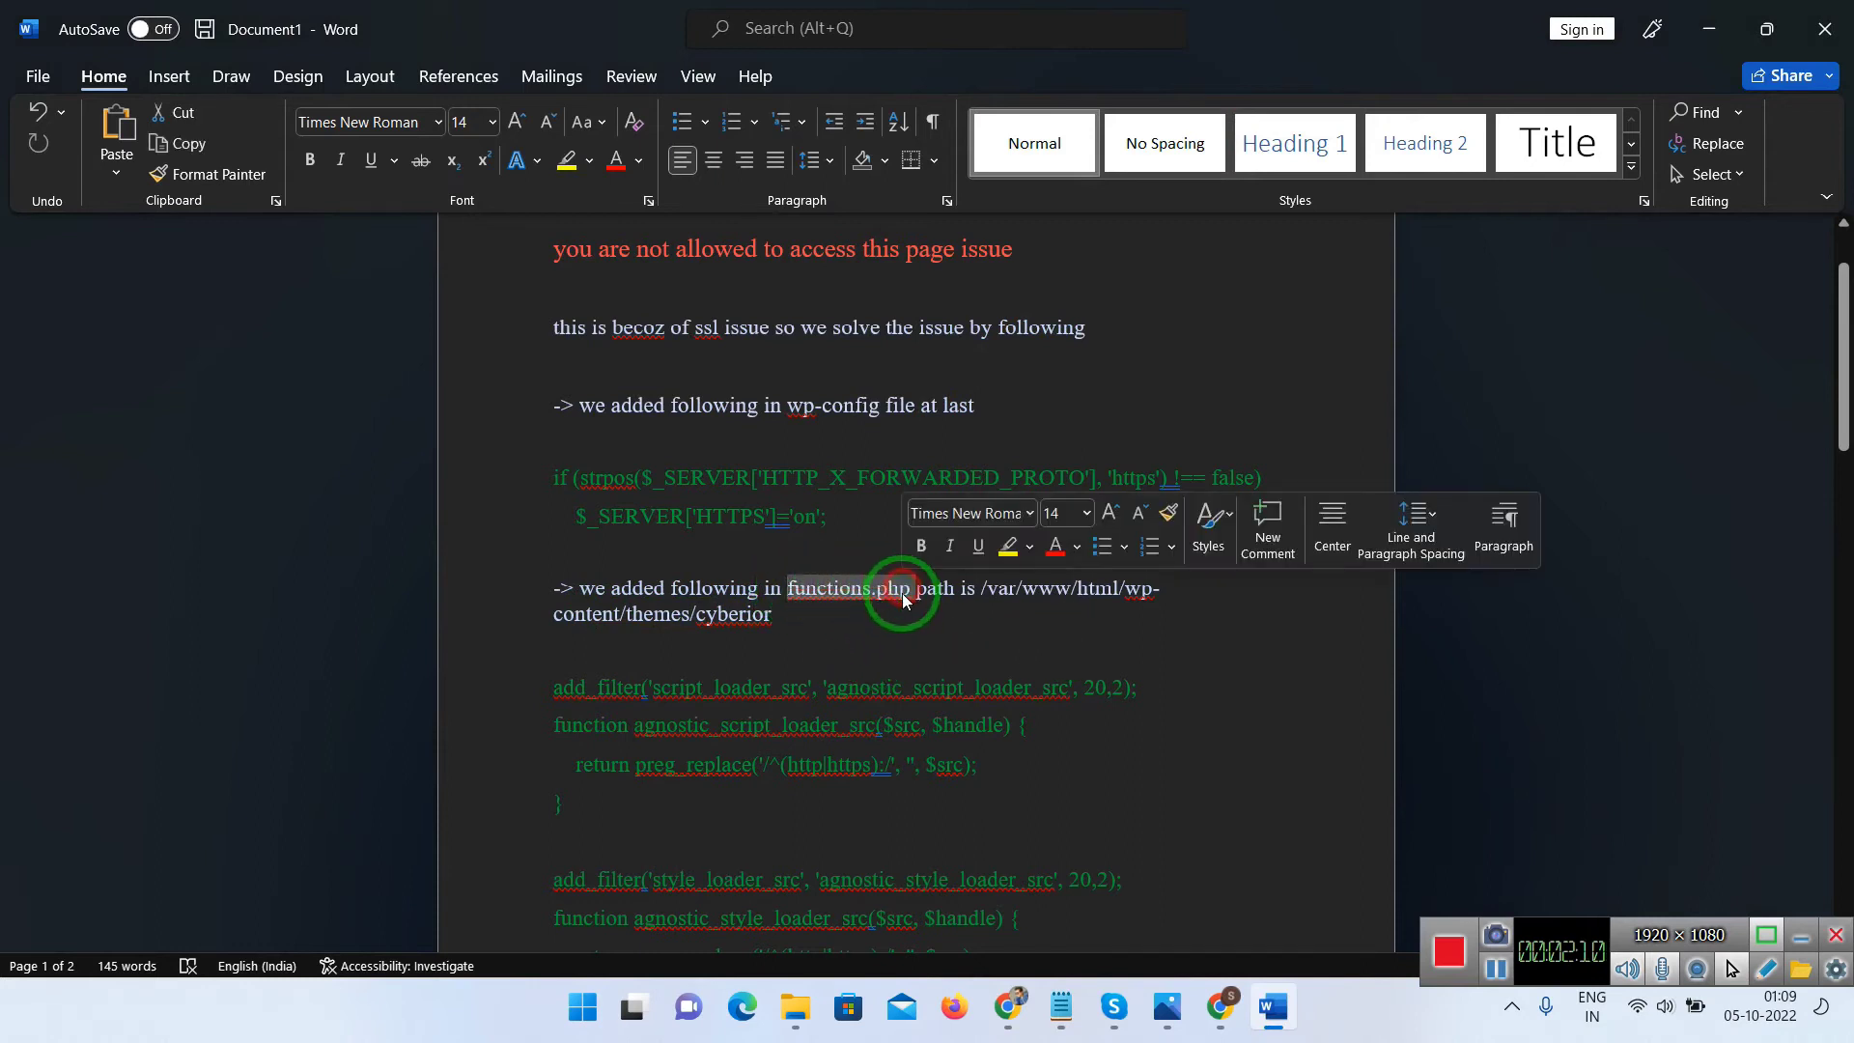
pyautogui.click(774, 613)
pyautogui.scroll(-1, 927, 637)
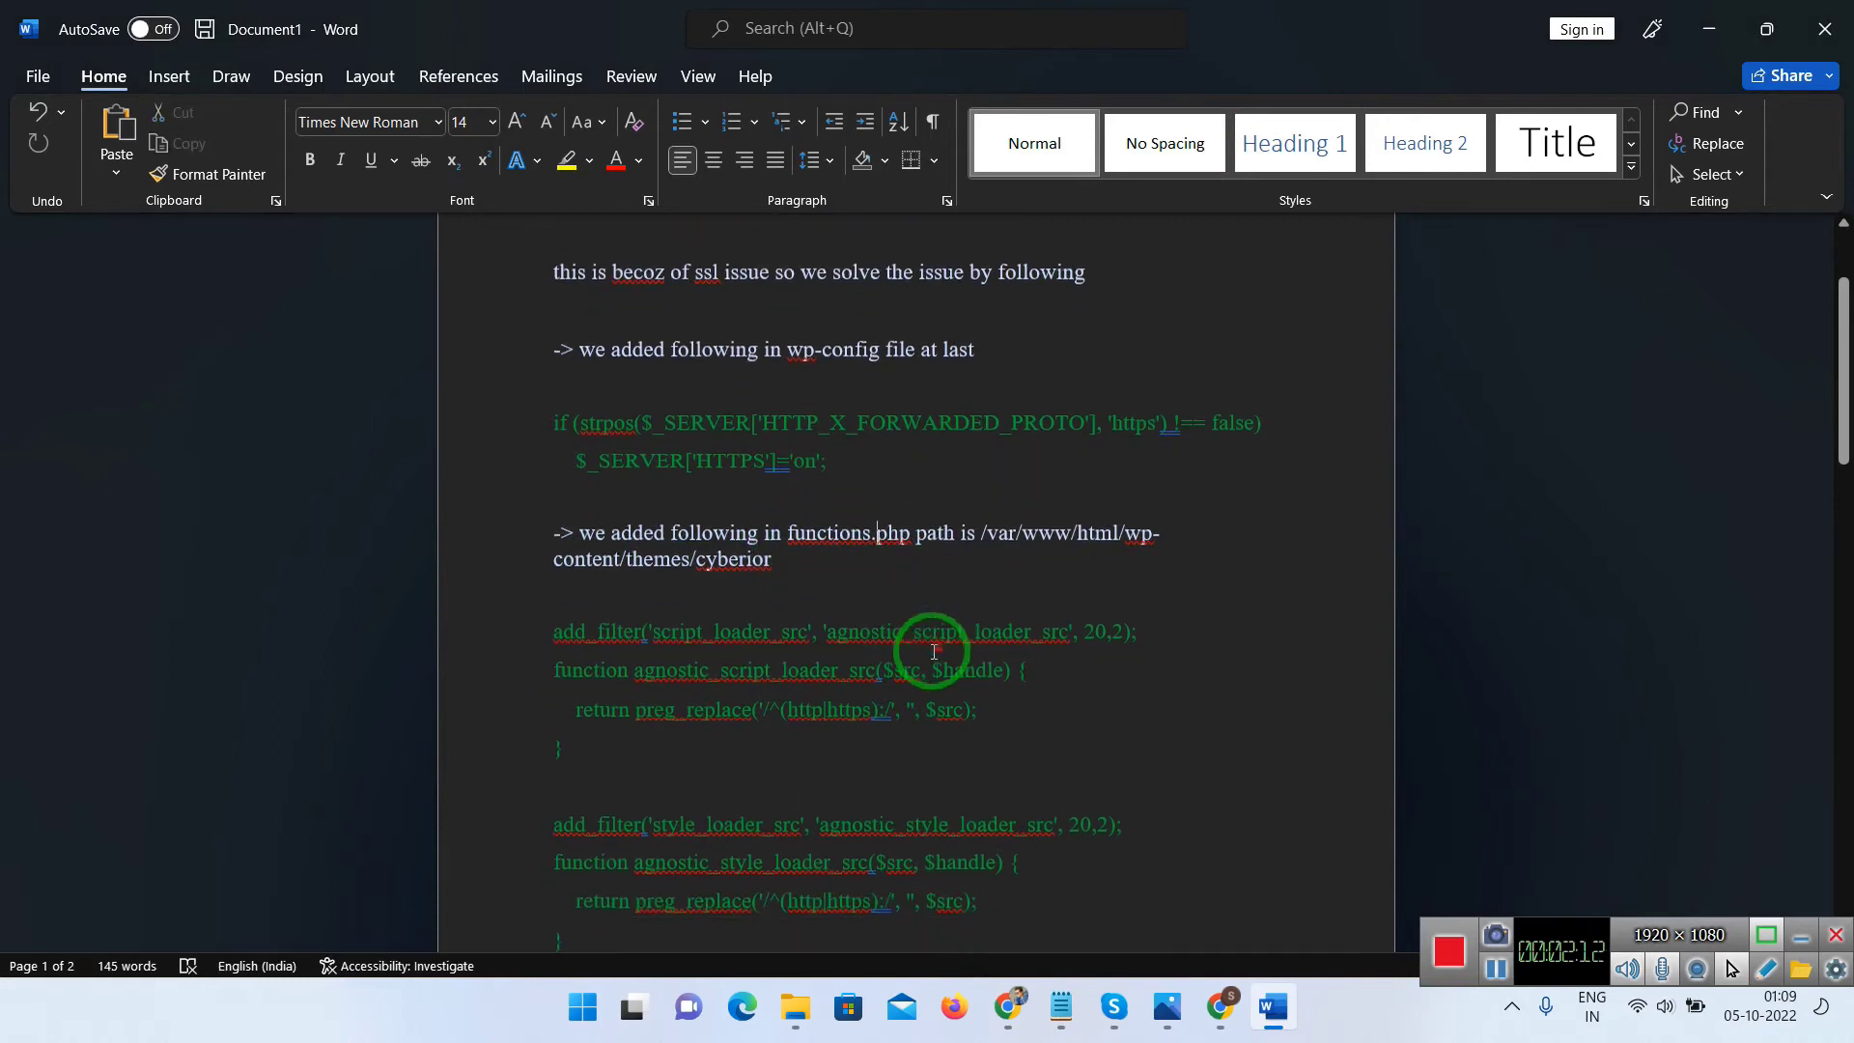
pyautogui.moveTo(575, 635); pyautogui.dragTo(611, 816)
pyautogui.scroll(-4, 618, 830)
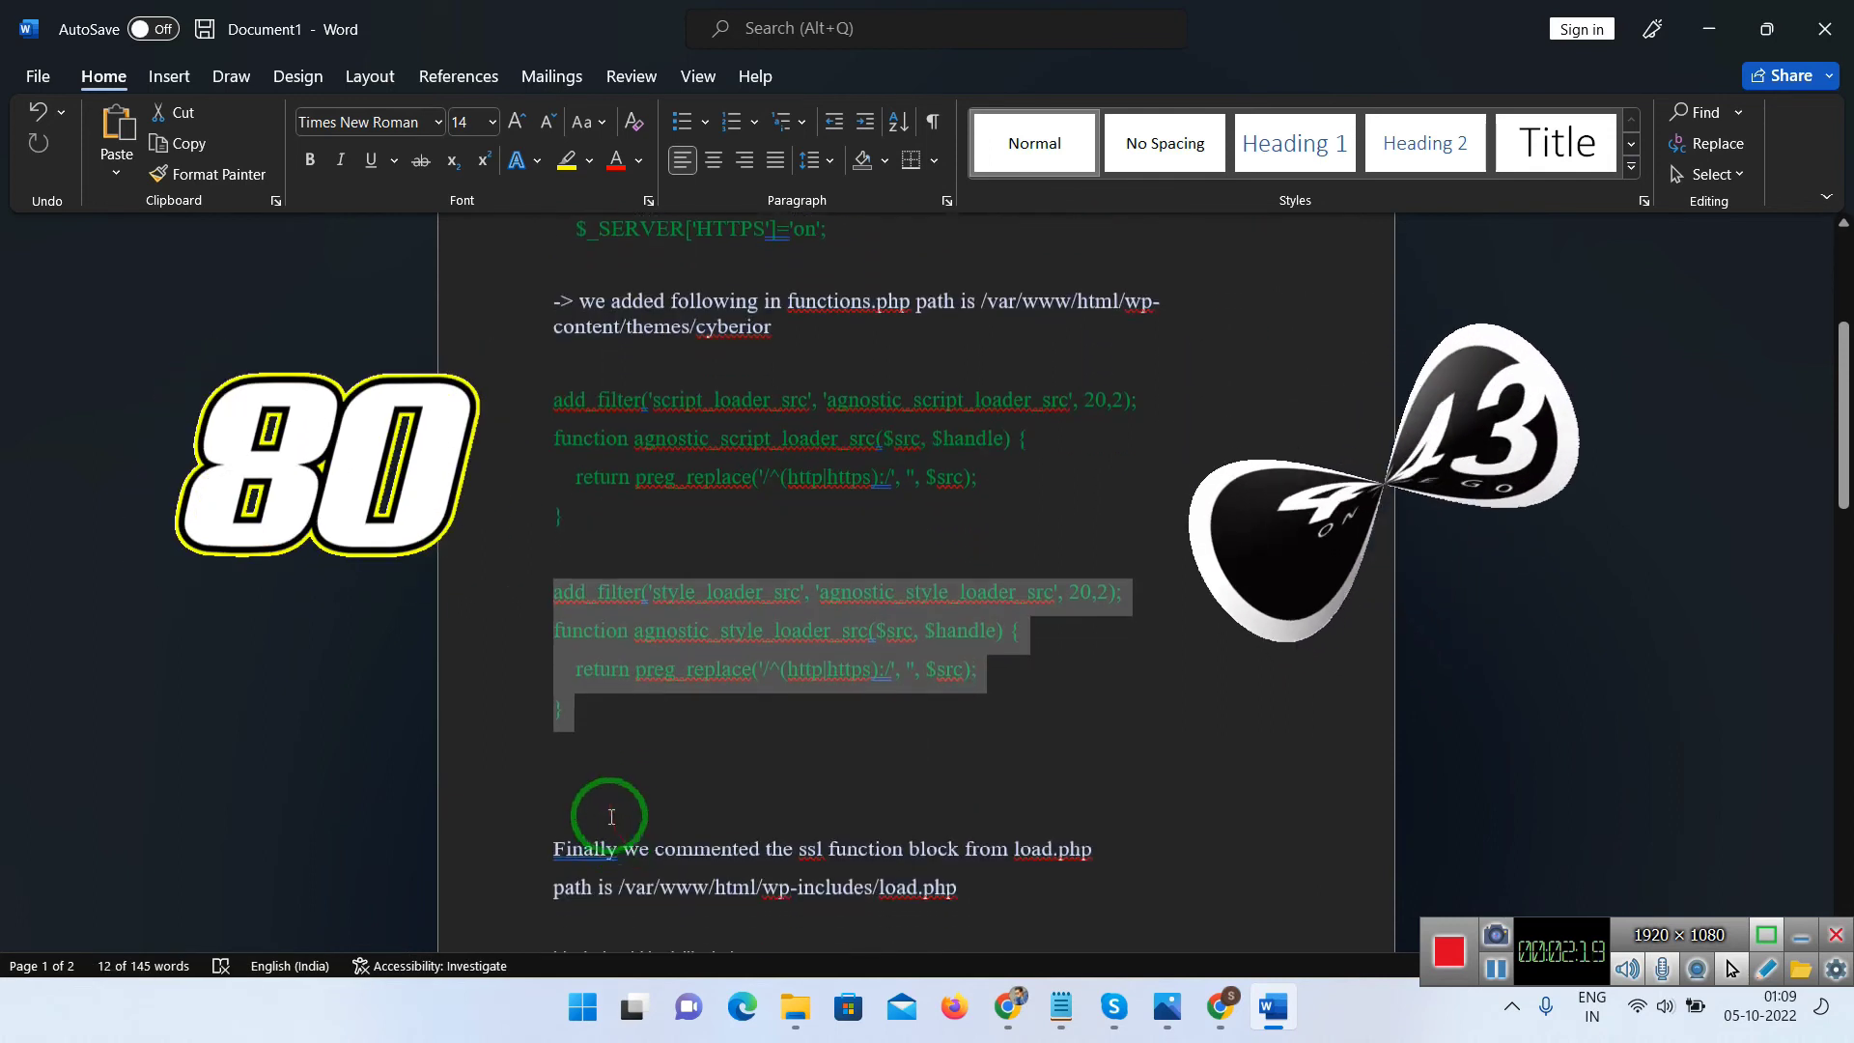
pyautogui.click(579, 725)
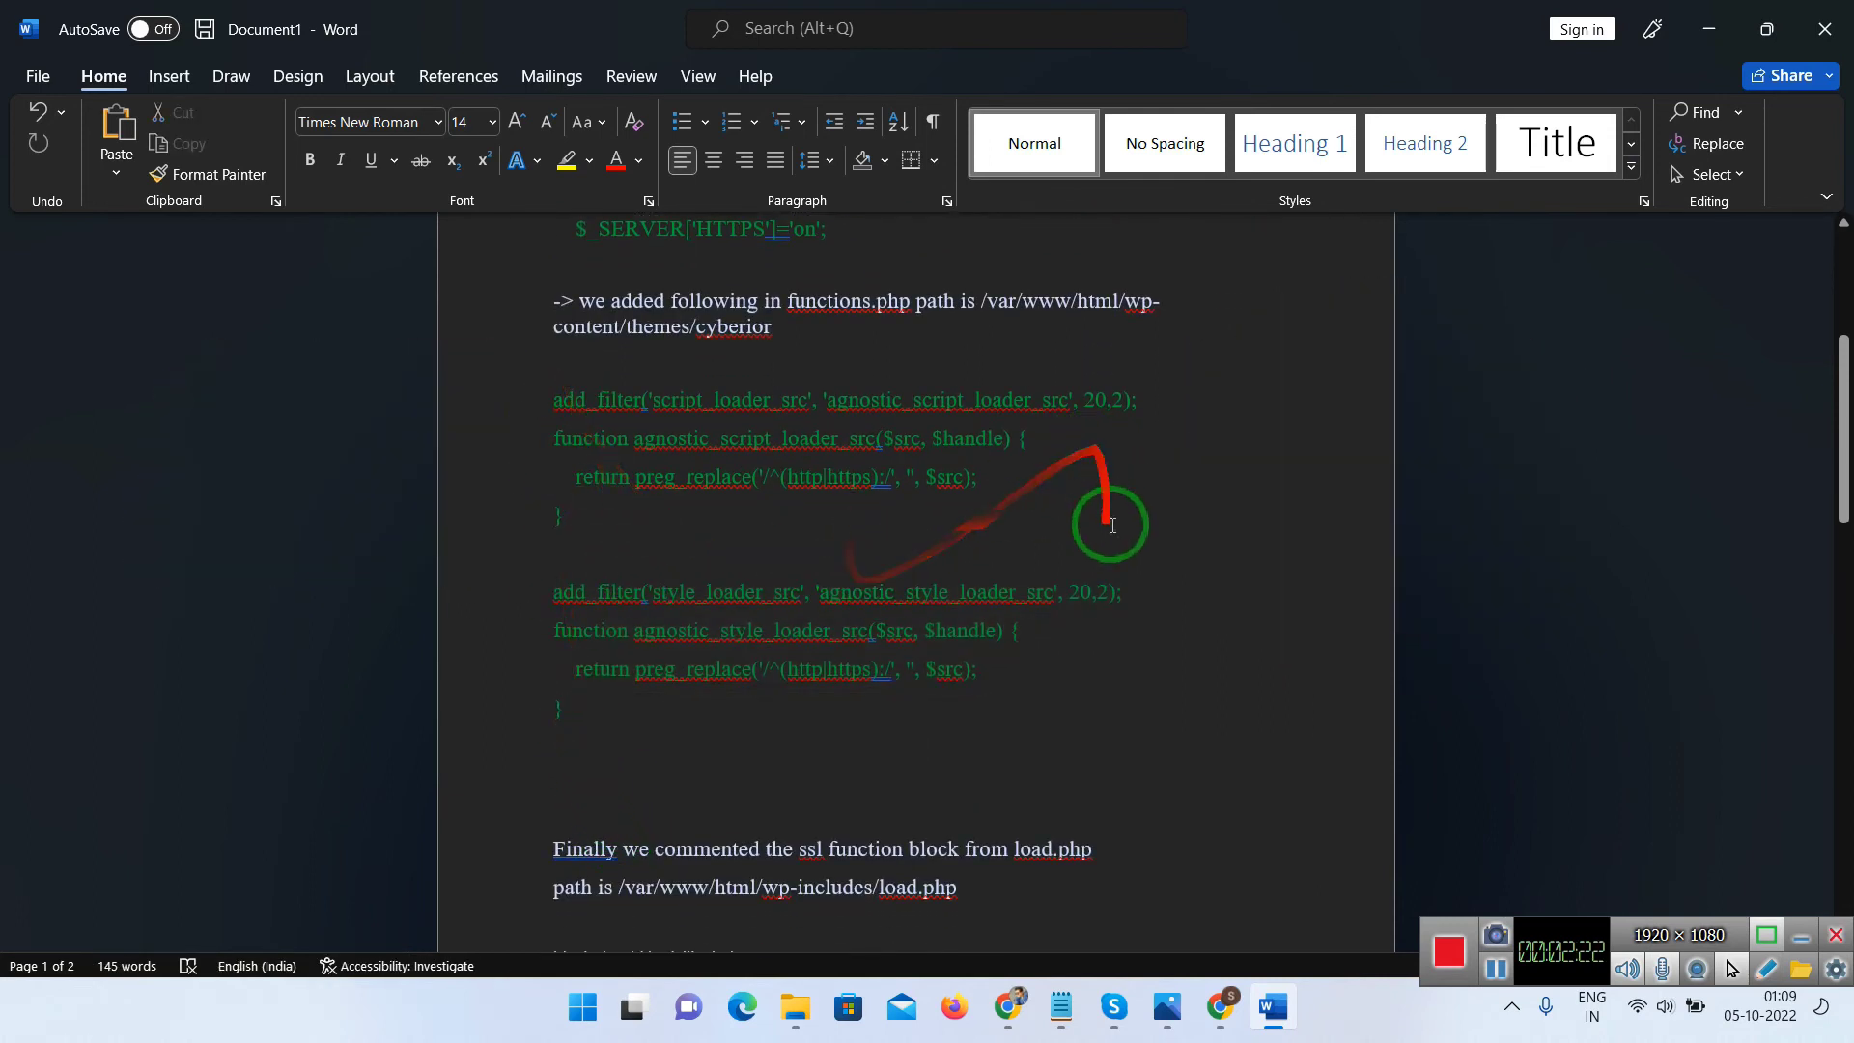
pyautogui.click(734, 728)
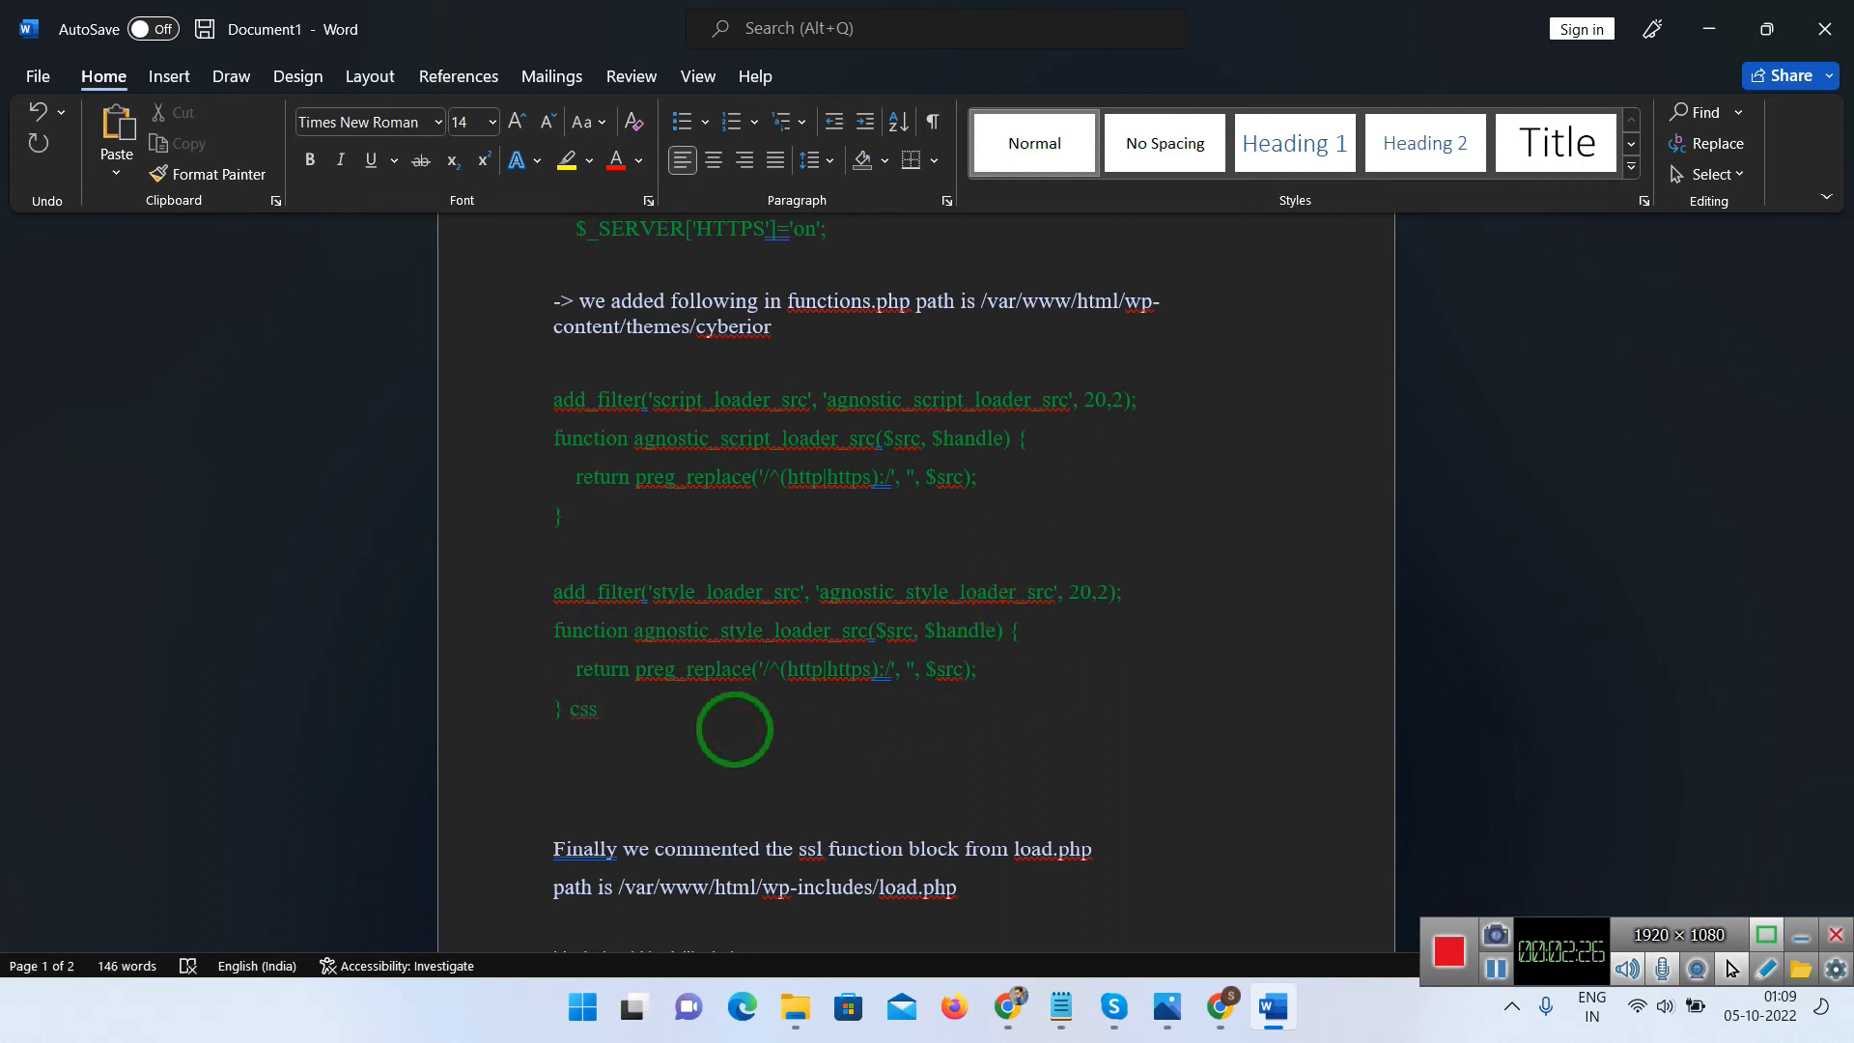
pyautogui.write('css rendering')
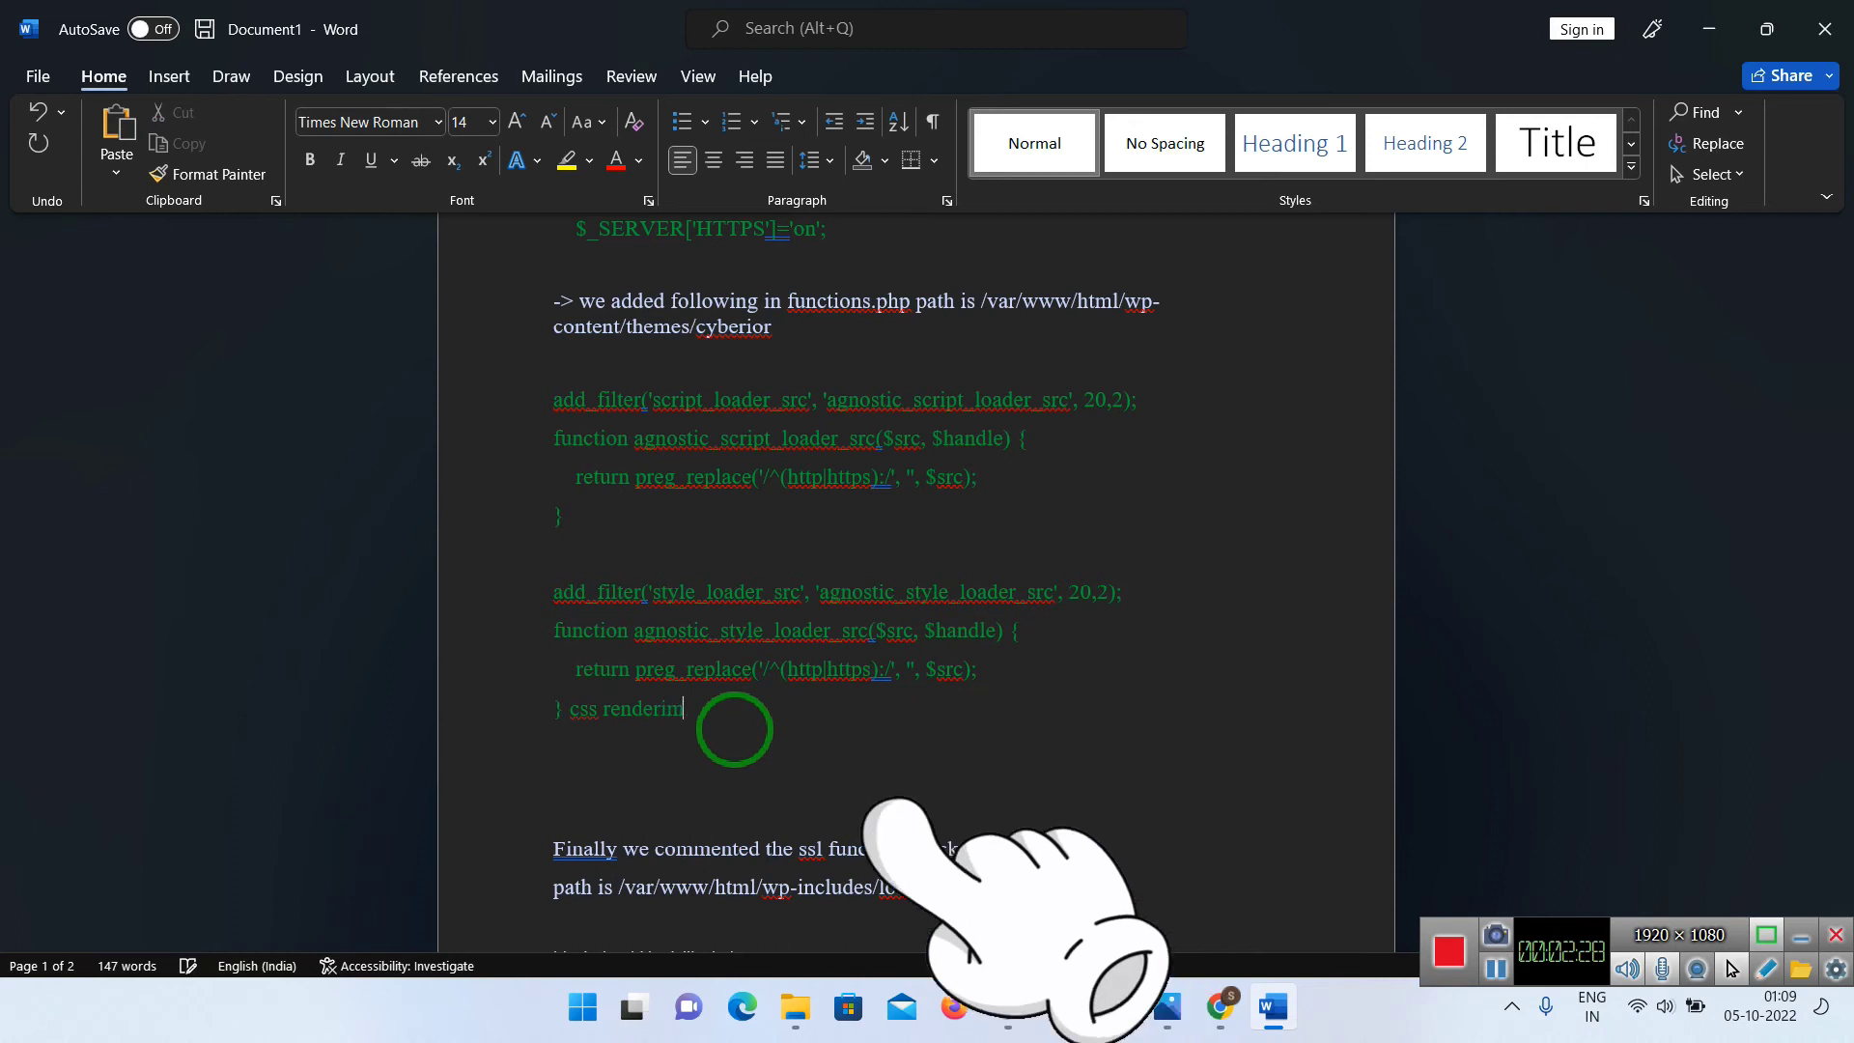
pyautogui.press('BackSpace')
pyautogui.press('BackSpace')
pyautogui.write('ng i')
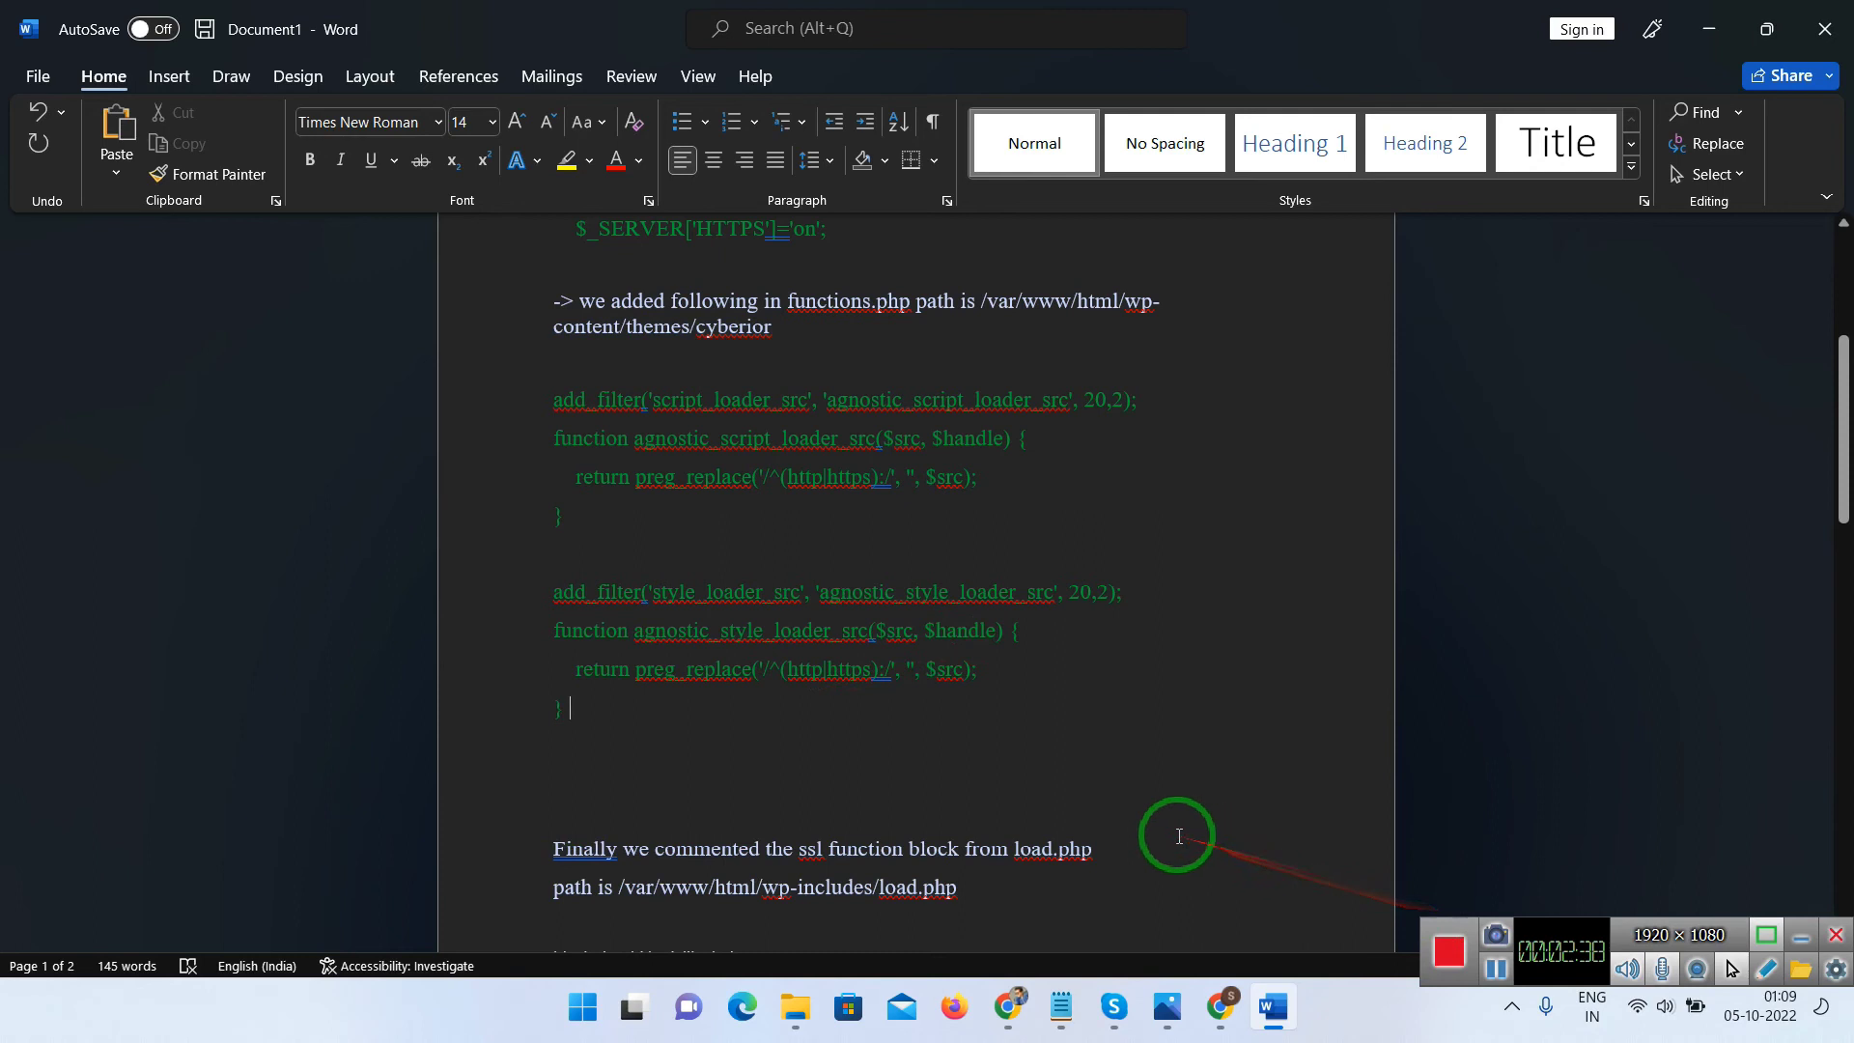
pyautogui.scroll(-4, 1017, 809)
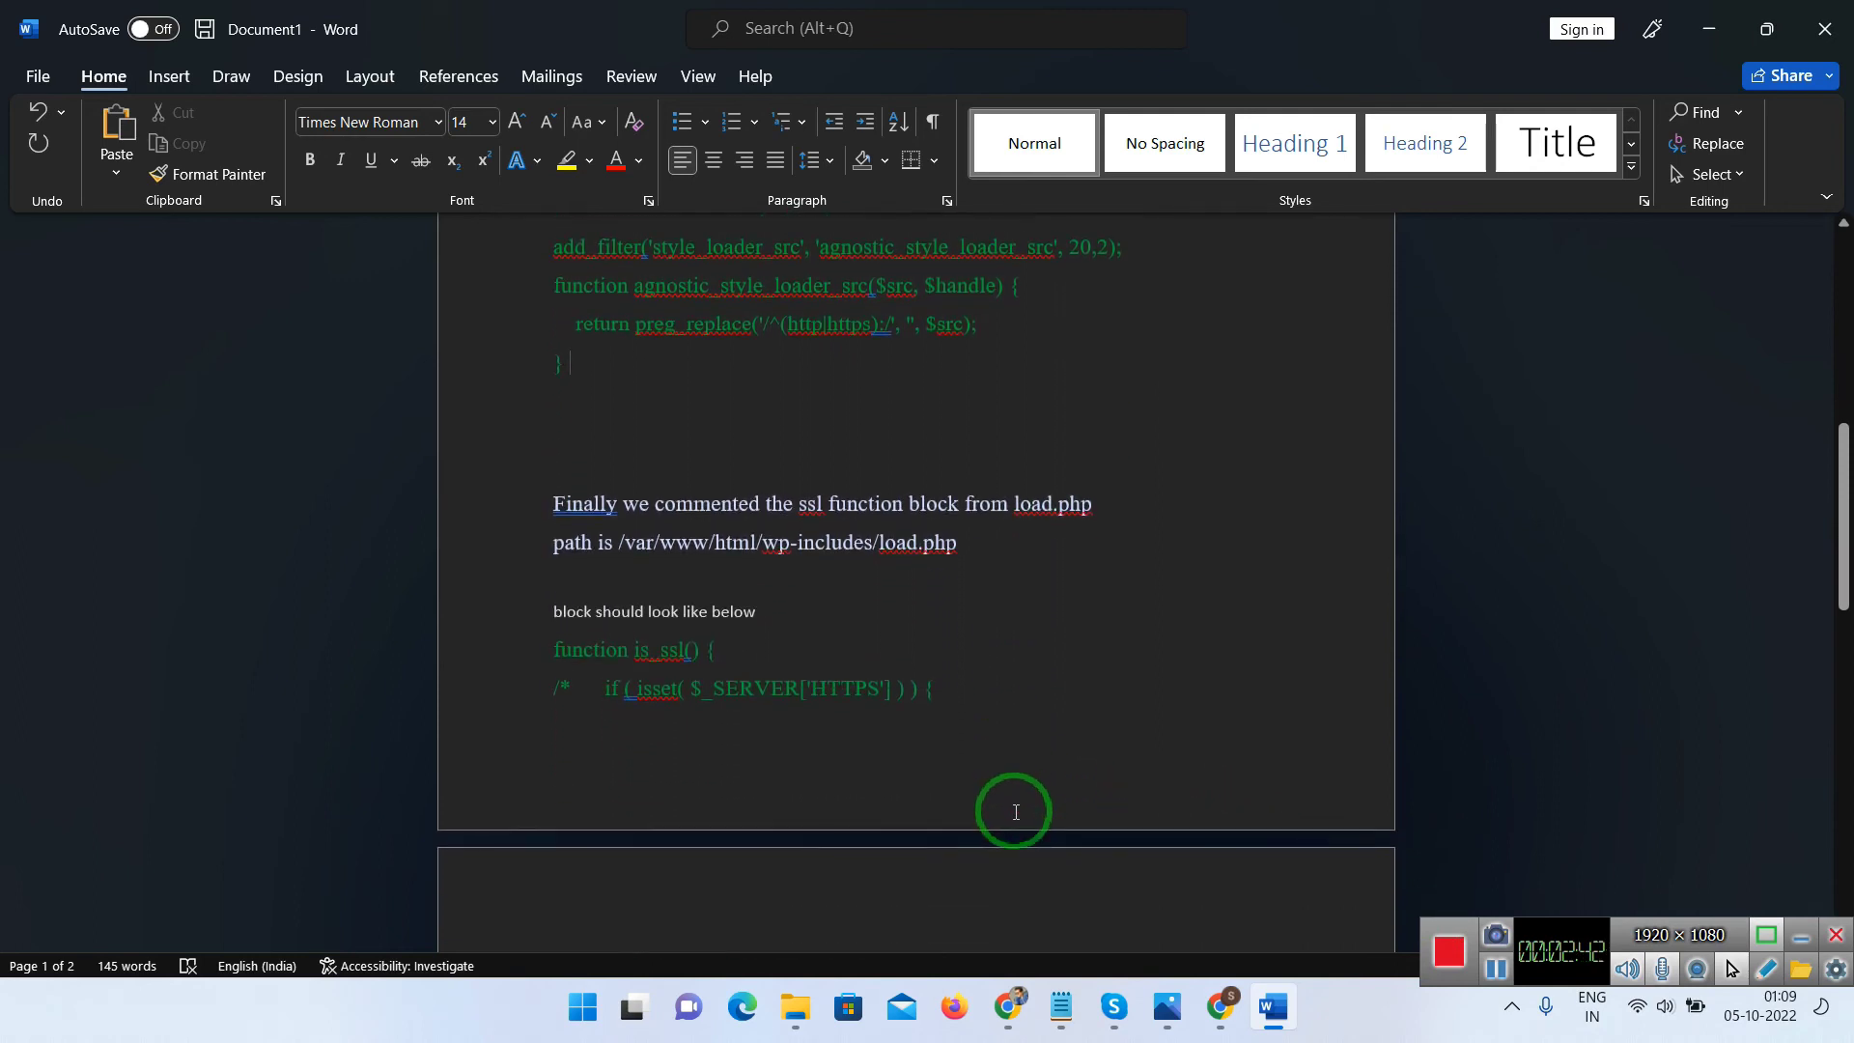
pyautogui.write('@')
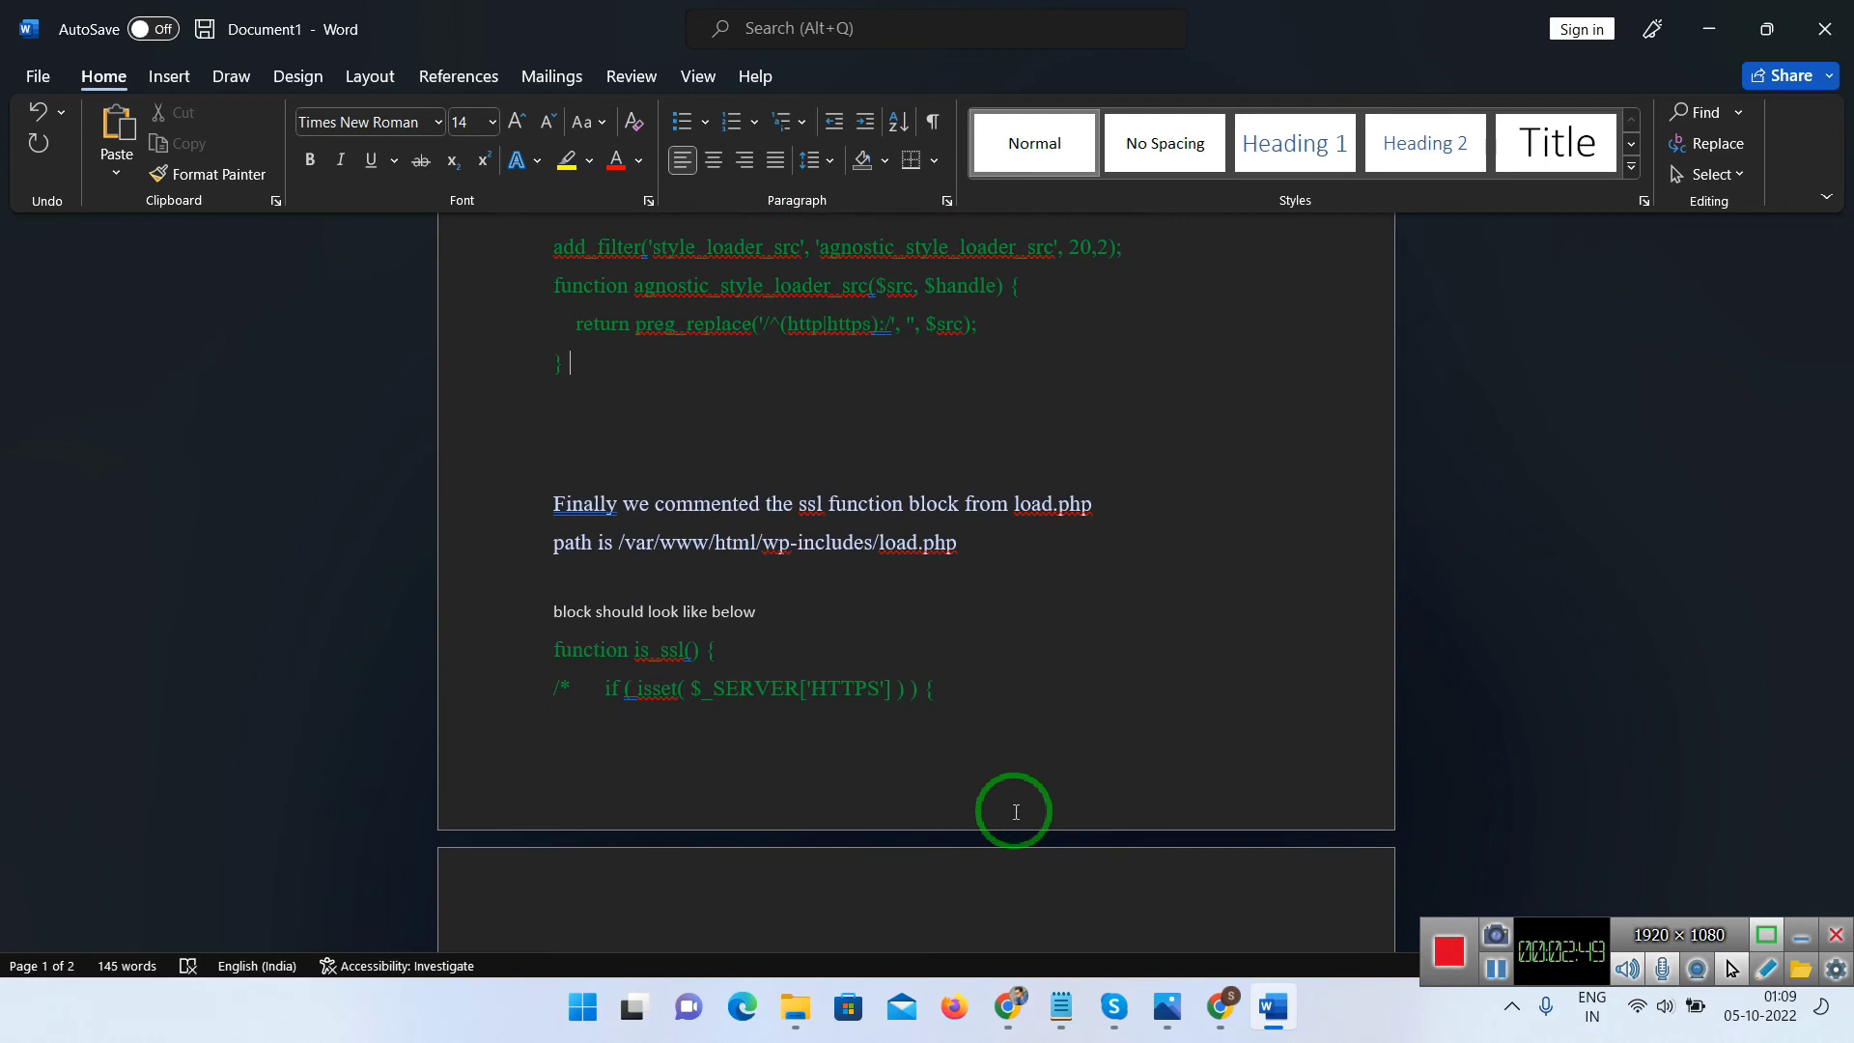
pyautogui.hotkey('ctrl', 'shift', '2')
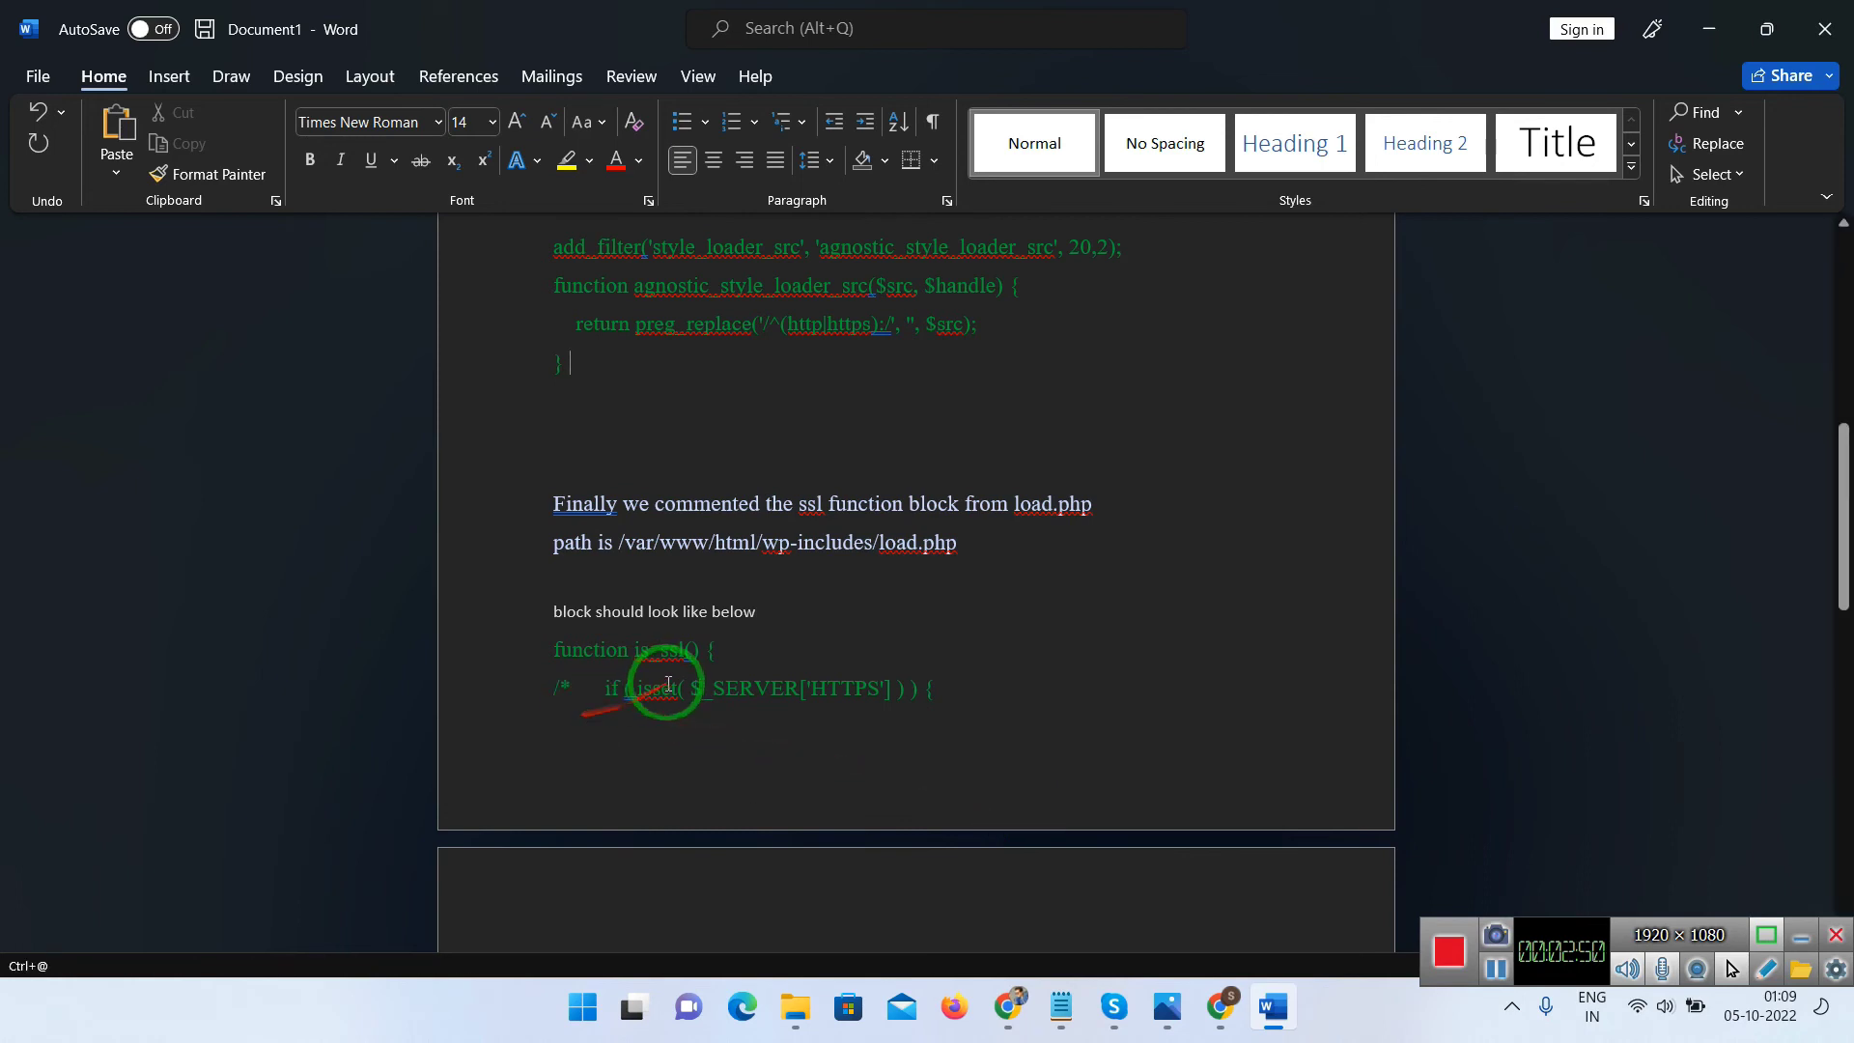
pyautogui.scroll(-1, 666, 762)
pyautogui.click(1500, 969)
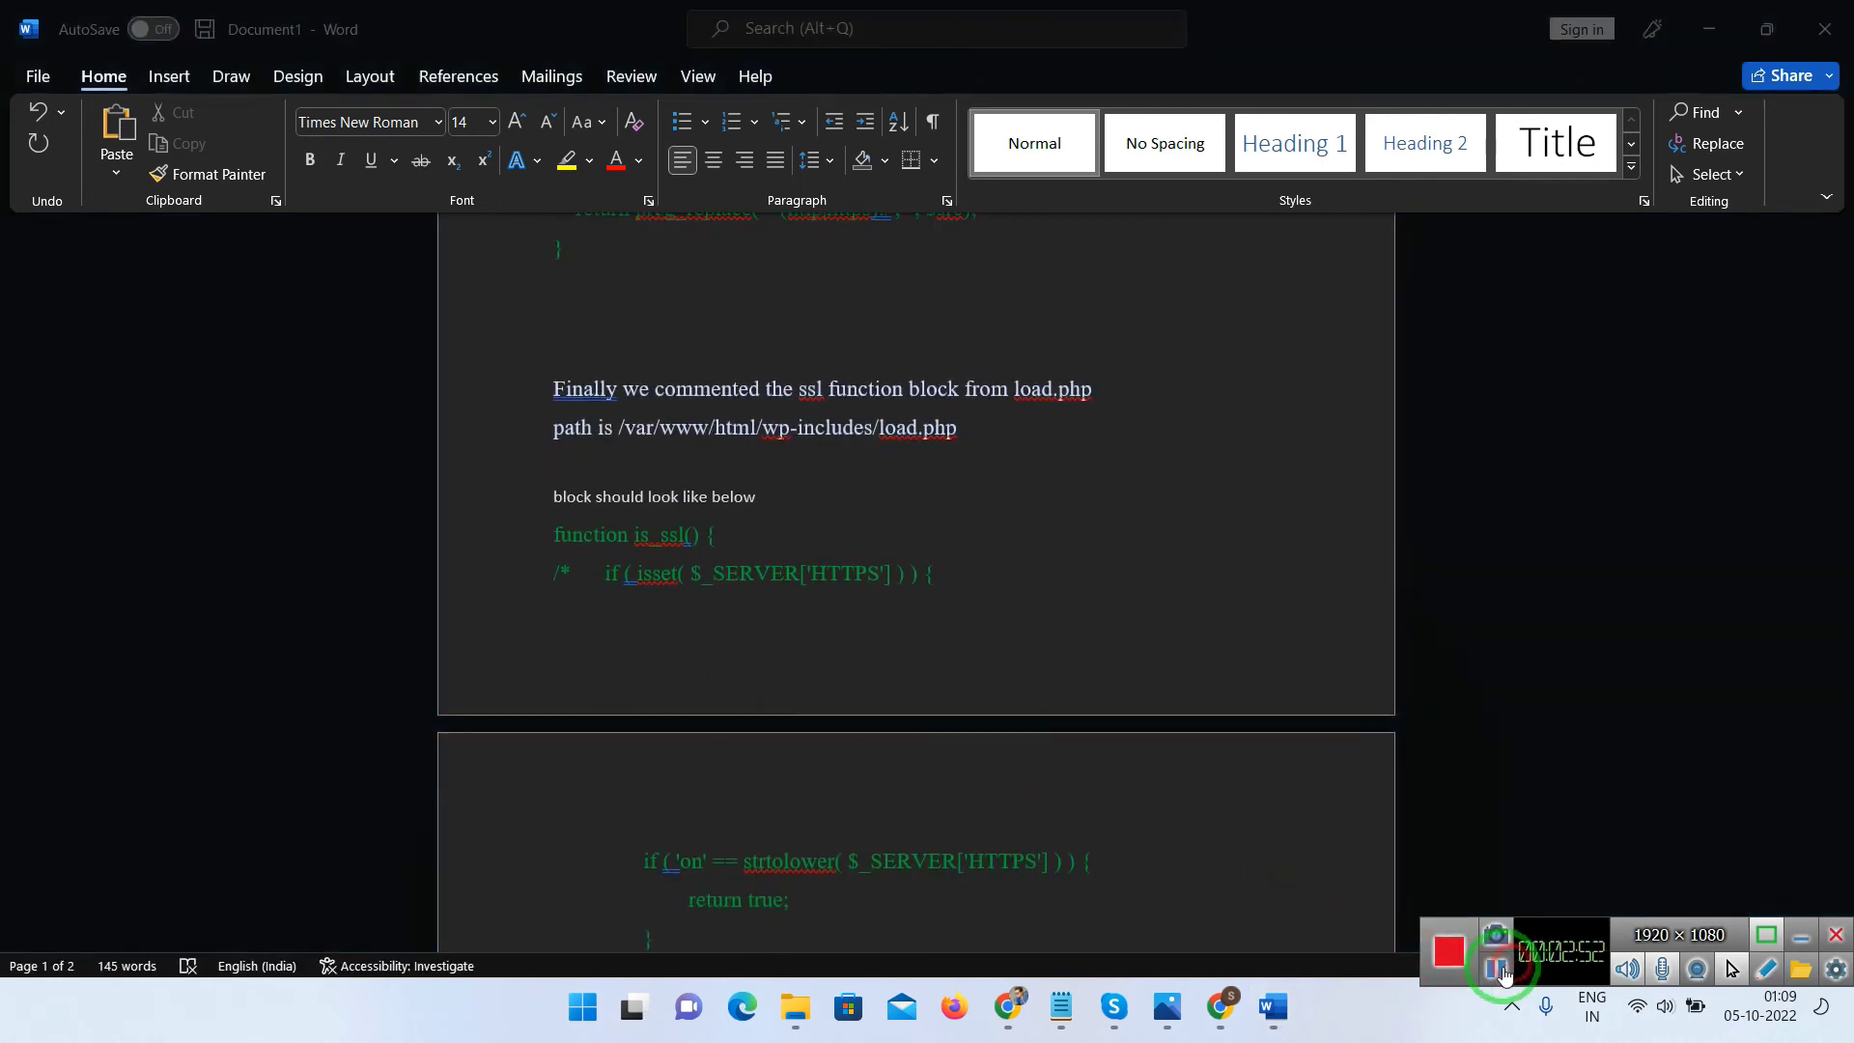
pyautogui.click(1497, 969)
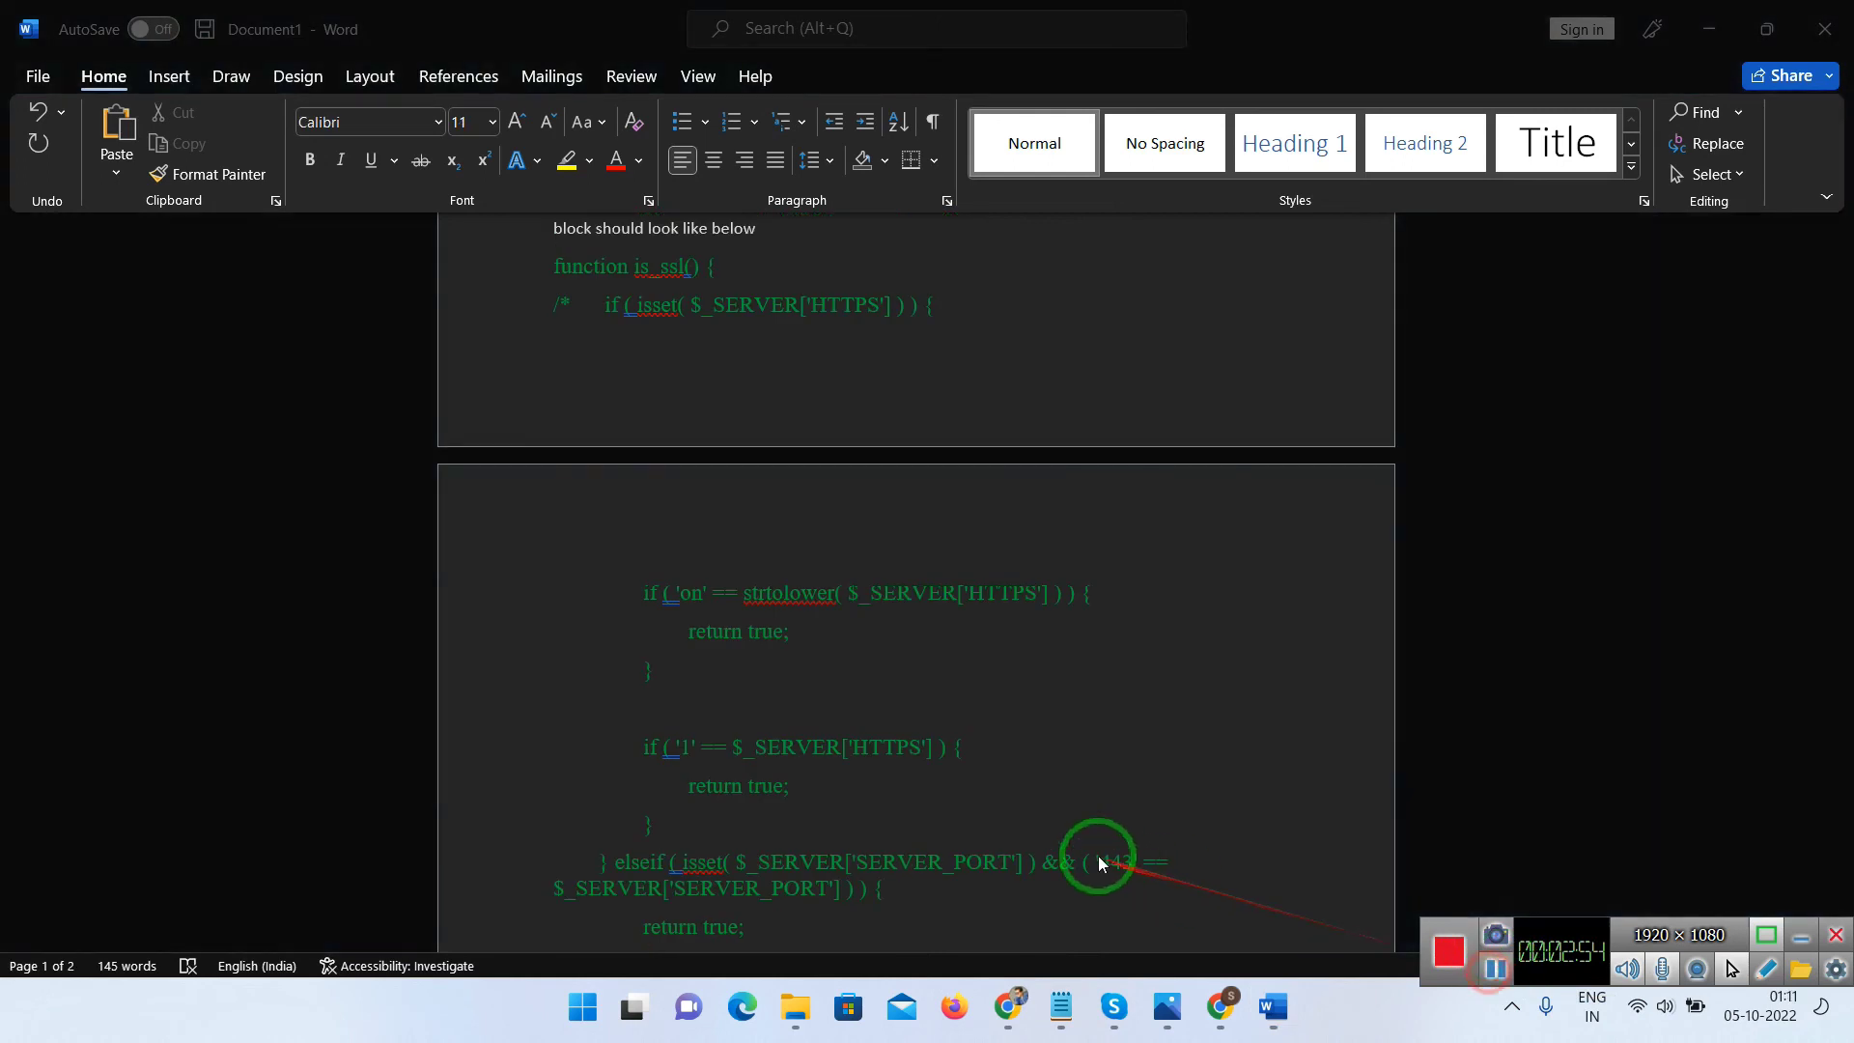
pyautogui.scroll(1, 757, 695)
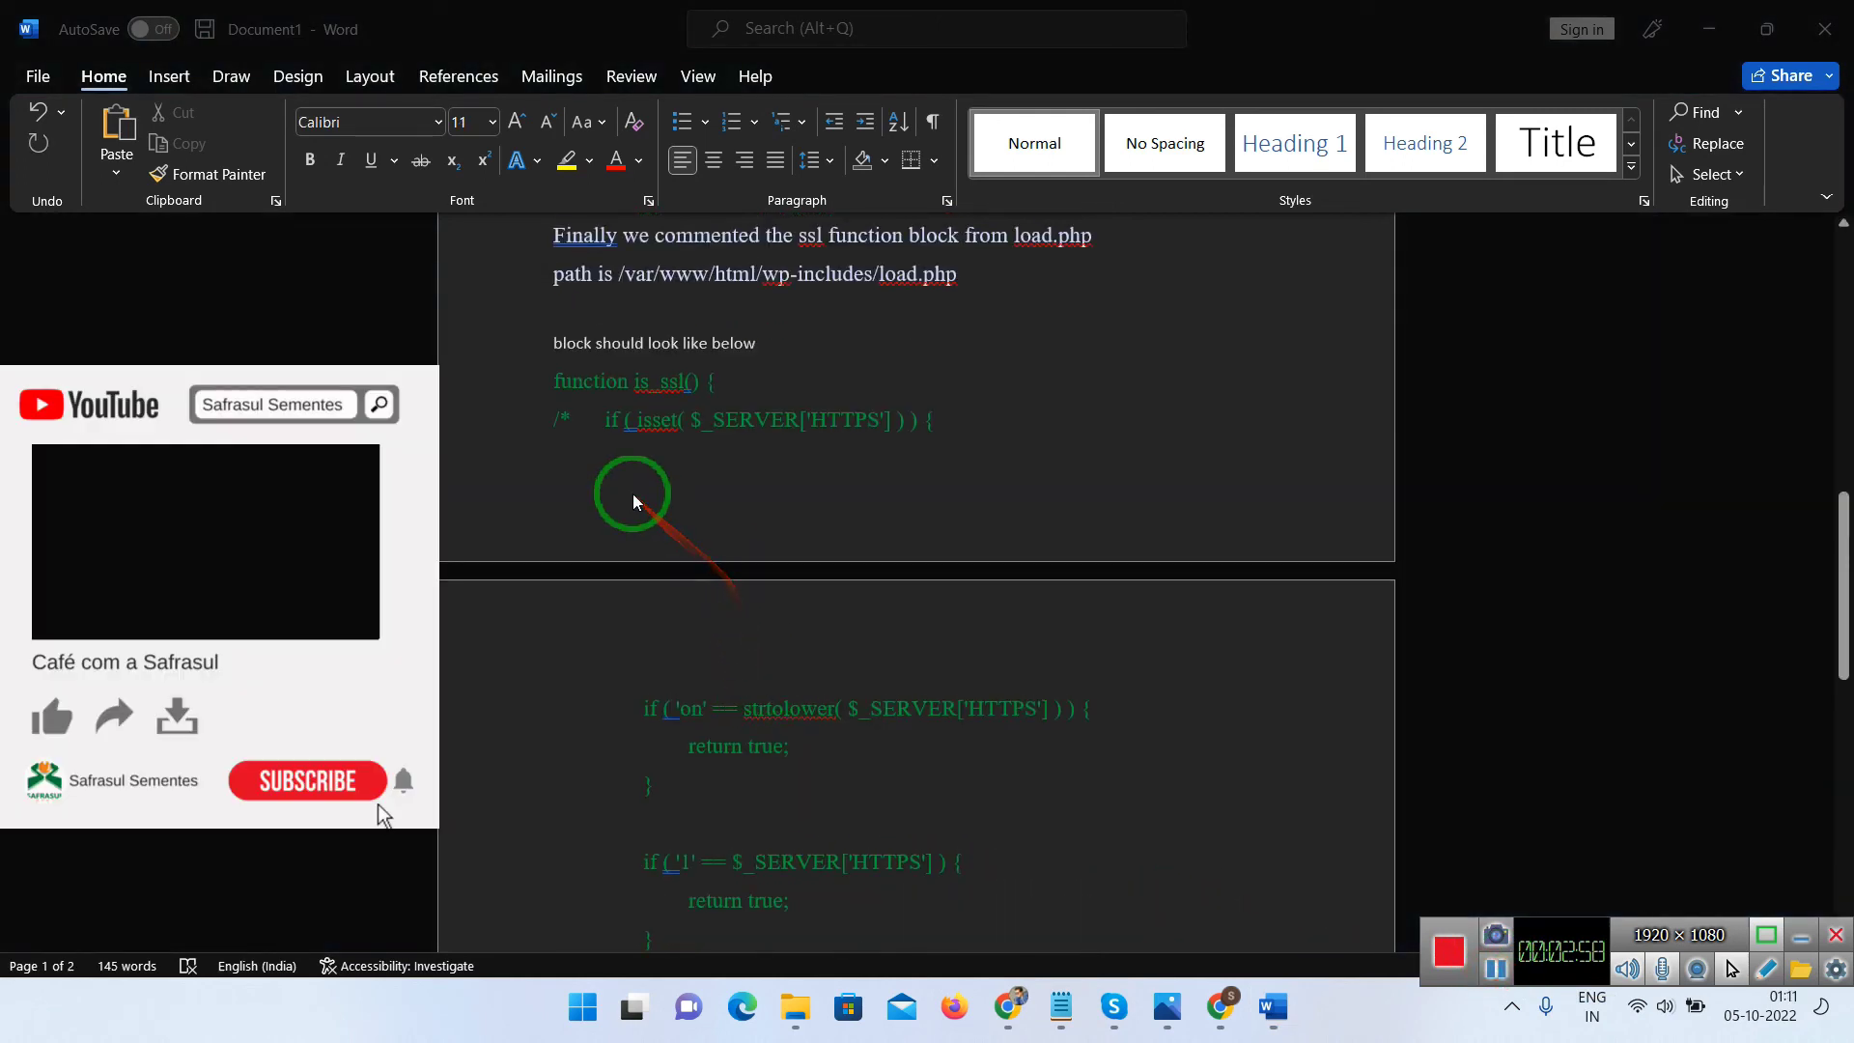
pyautogui.scroll(1, 634, 494)
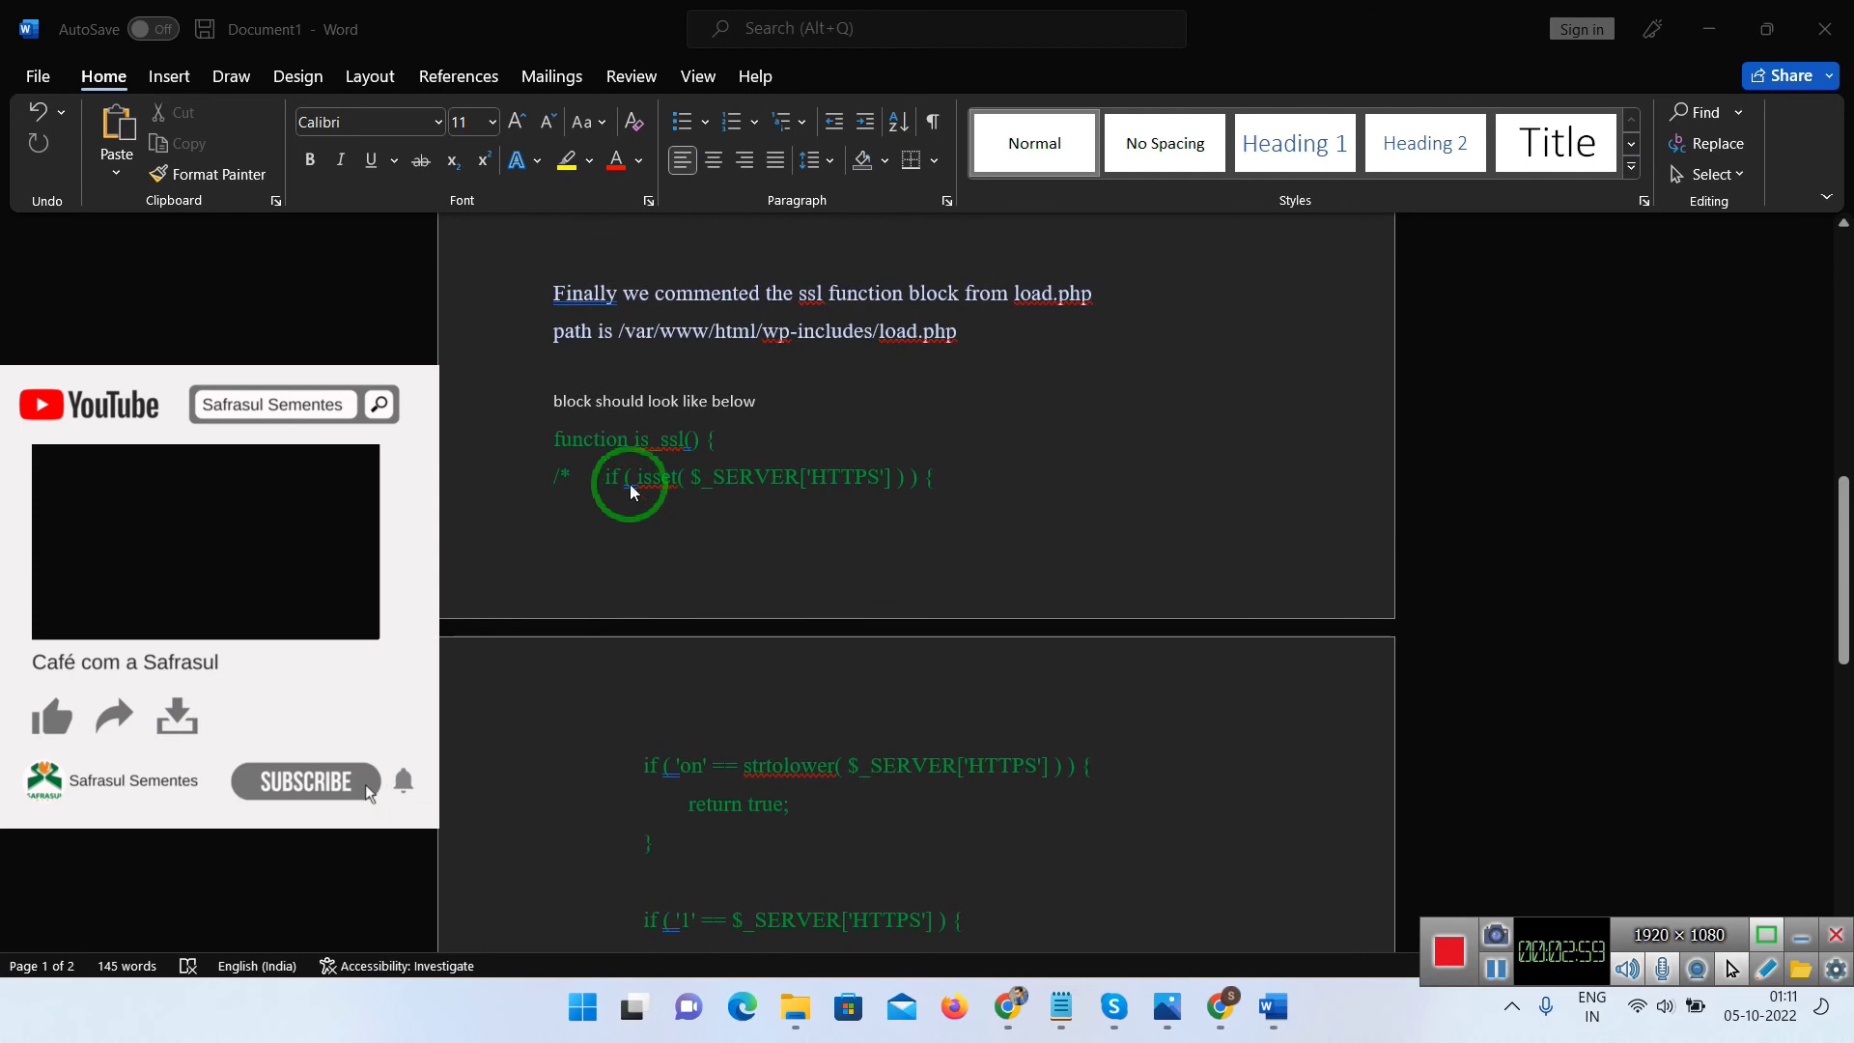
pyautogui.click(555, 296)
pyautogui.moveTo(552, 297); pyautogui.dragTo(1014, 326)
# Step: Highlight the is_ssl() function lines, including the commented isset check, 'return false;*/' and 'return true;'
pyautogui.click(999, 340)
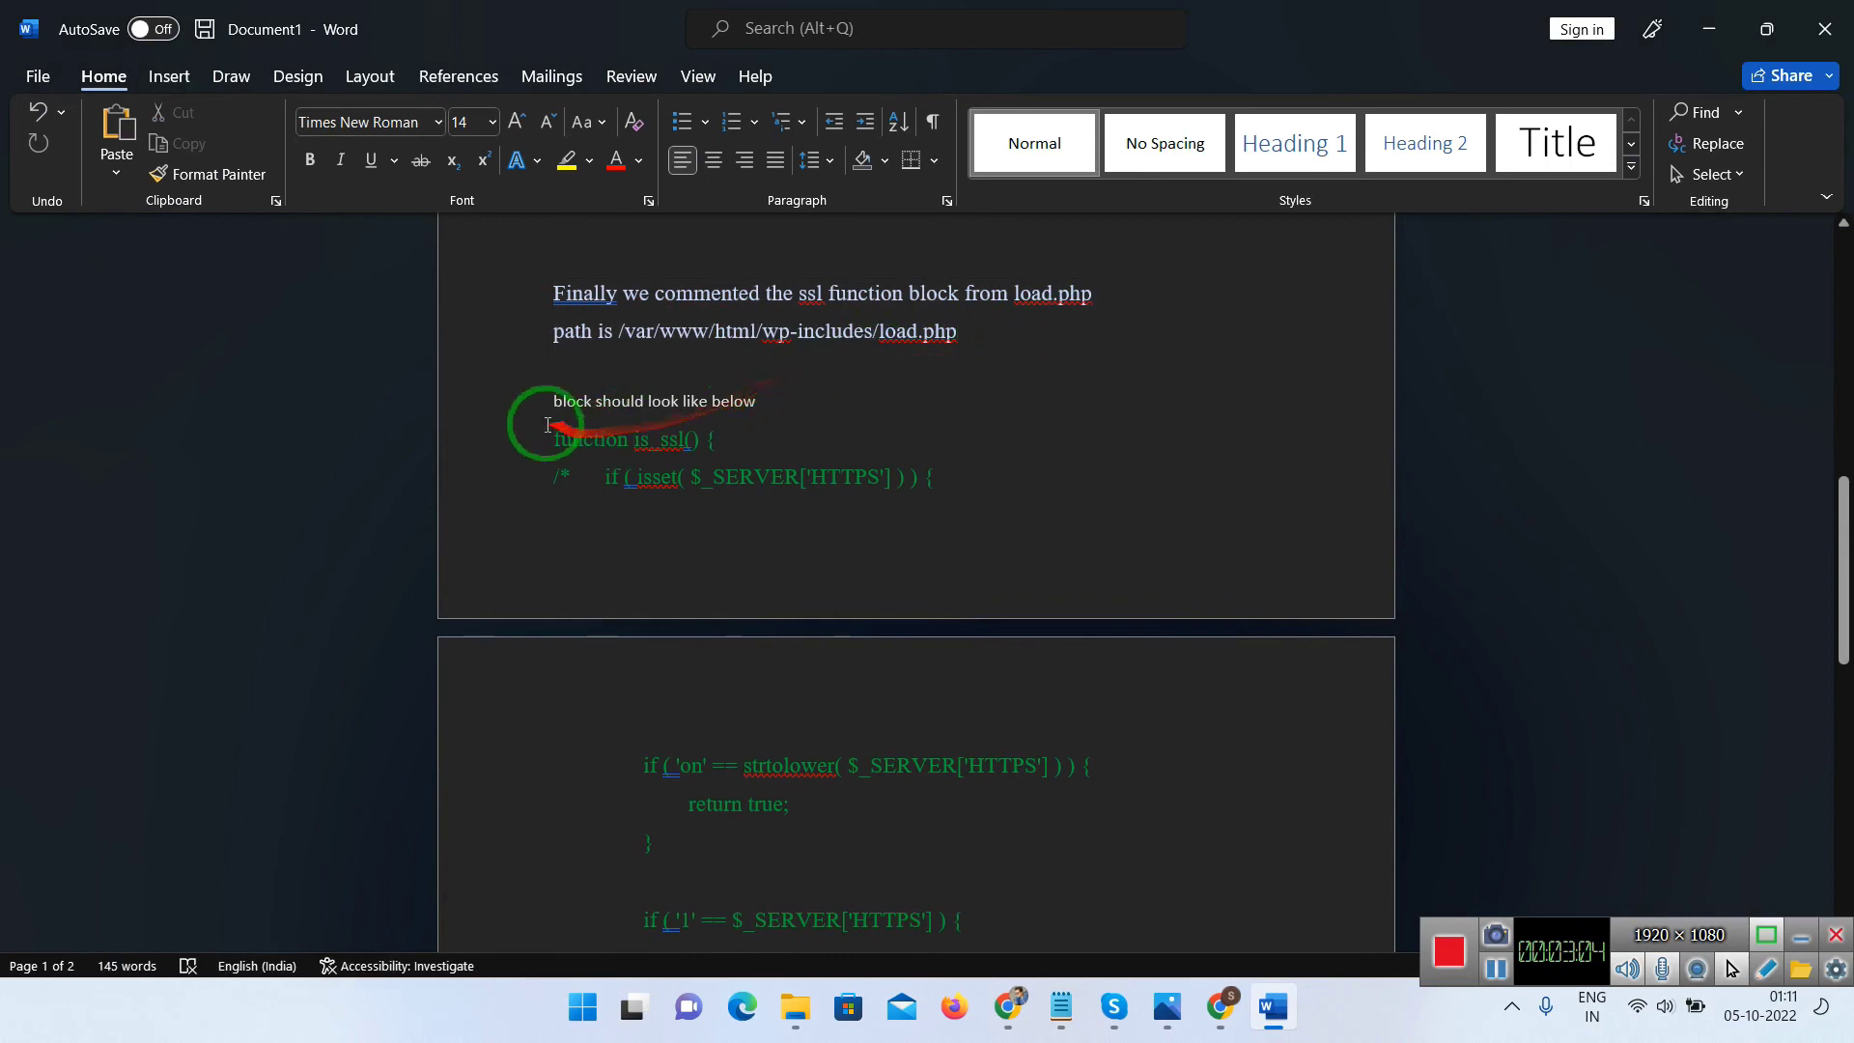
pyautogui.moveTo(549, 437); pyautogui.dragTo(850, 447)
pyautogui.click(483, 499)
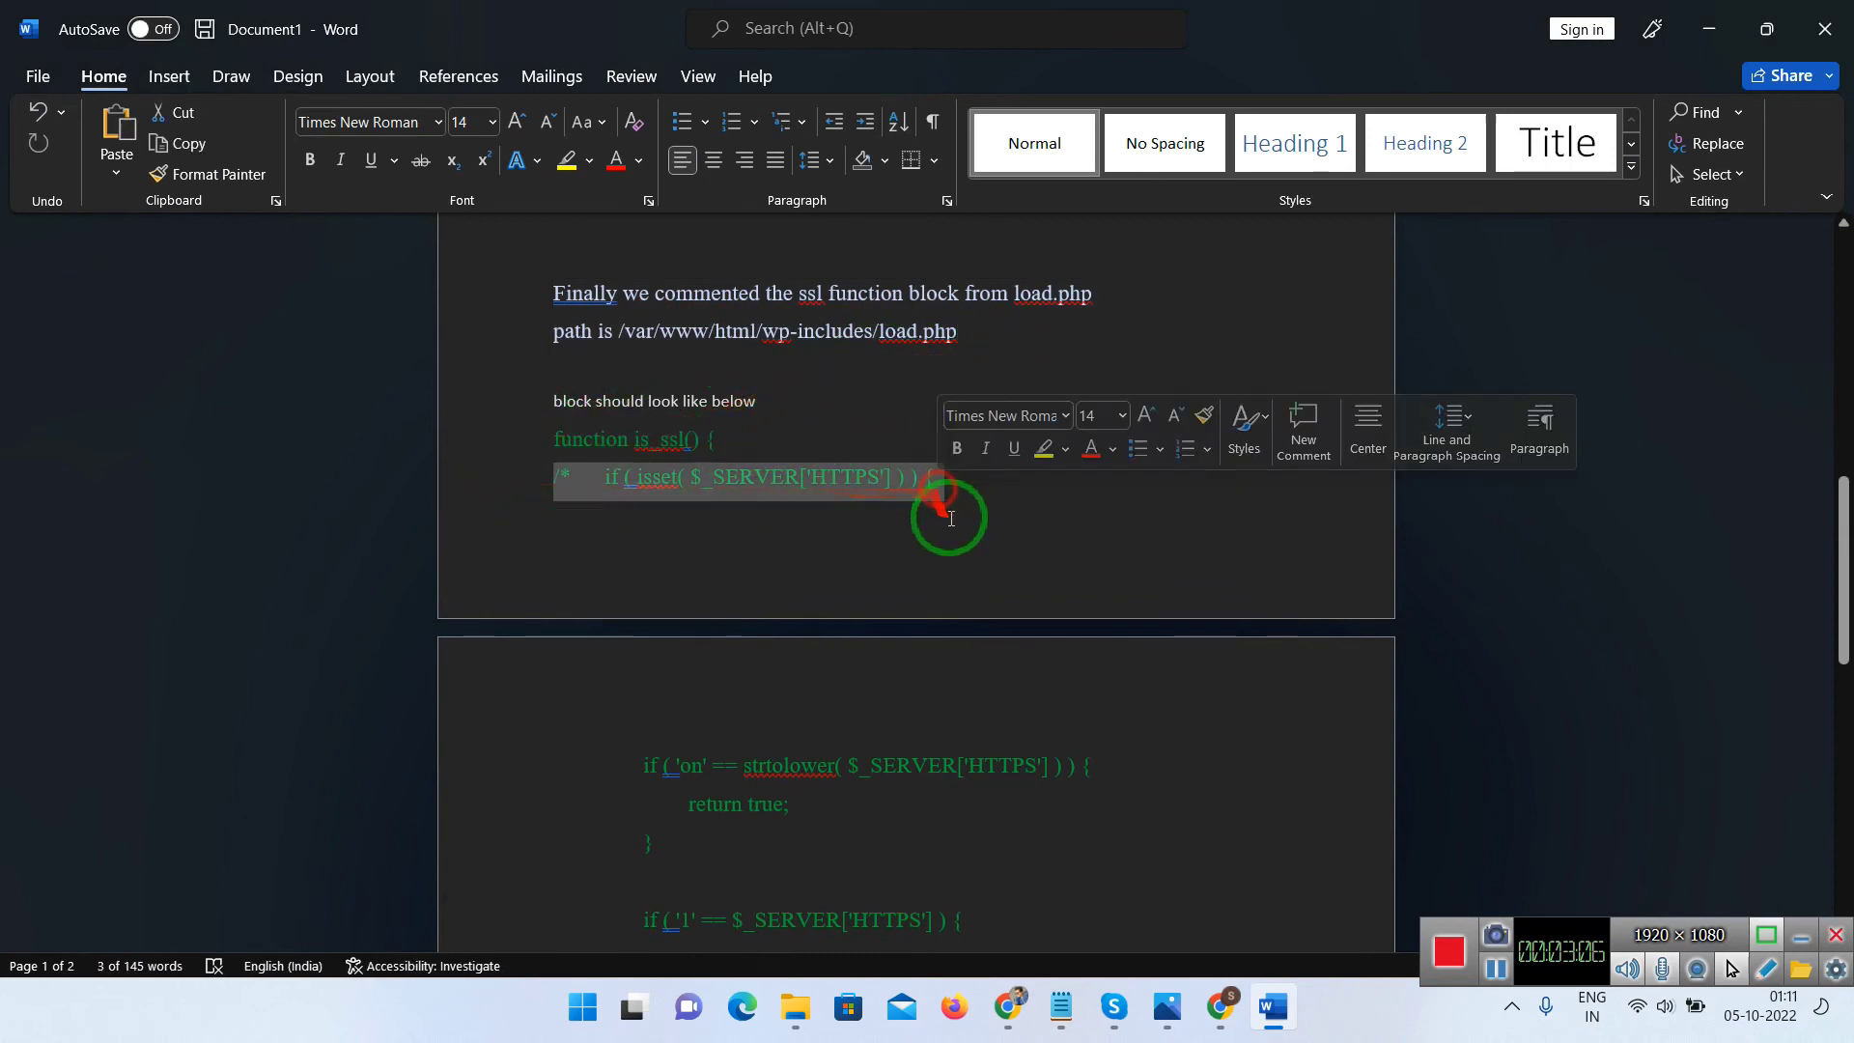
pyautogui.click(944, 526)
pyautogui.click(650, 756)
pyautogui.moveTo(649, 756); pyautogui.dragTo(1027, 769)
pyautogui.click(675, 856)
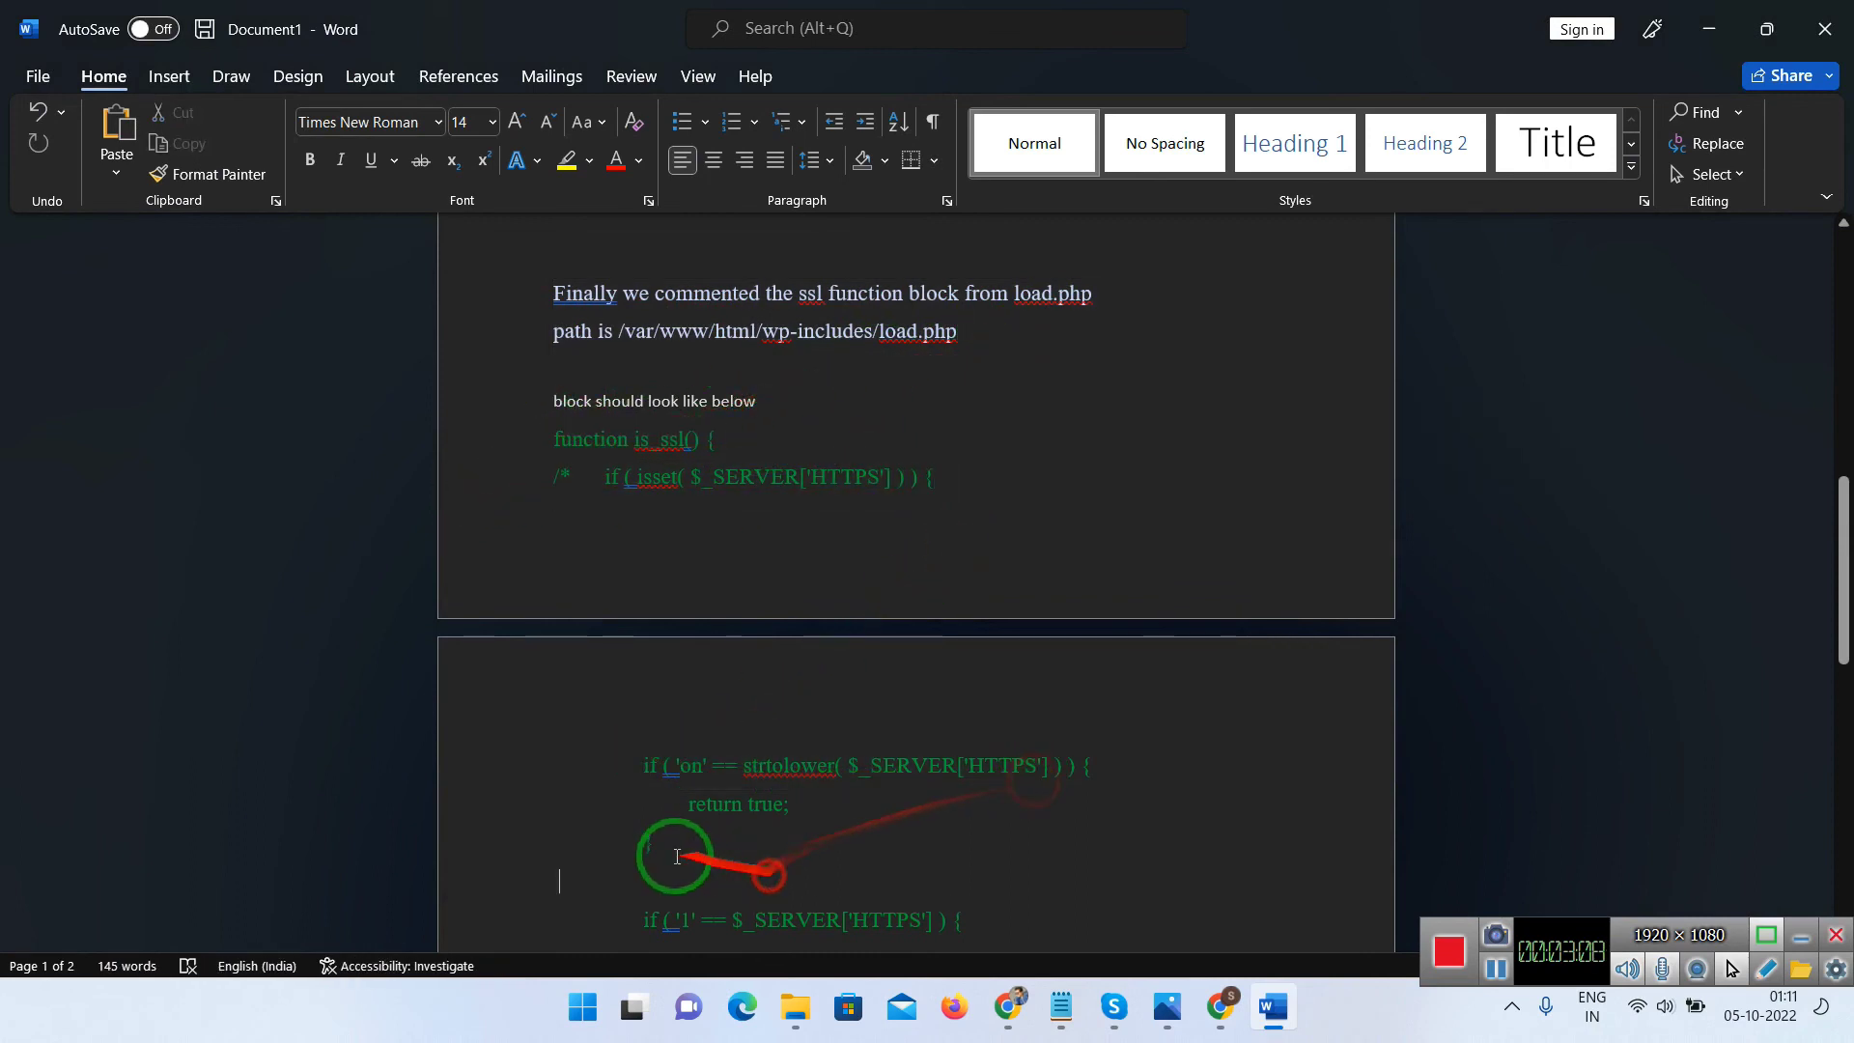
pyautogui.scroll(-3, 633, 807)
pyautogui.moveTo(636, 745); pyautogui.dragTo(877, 872)
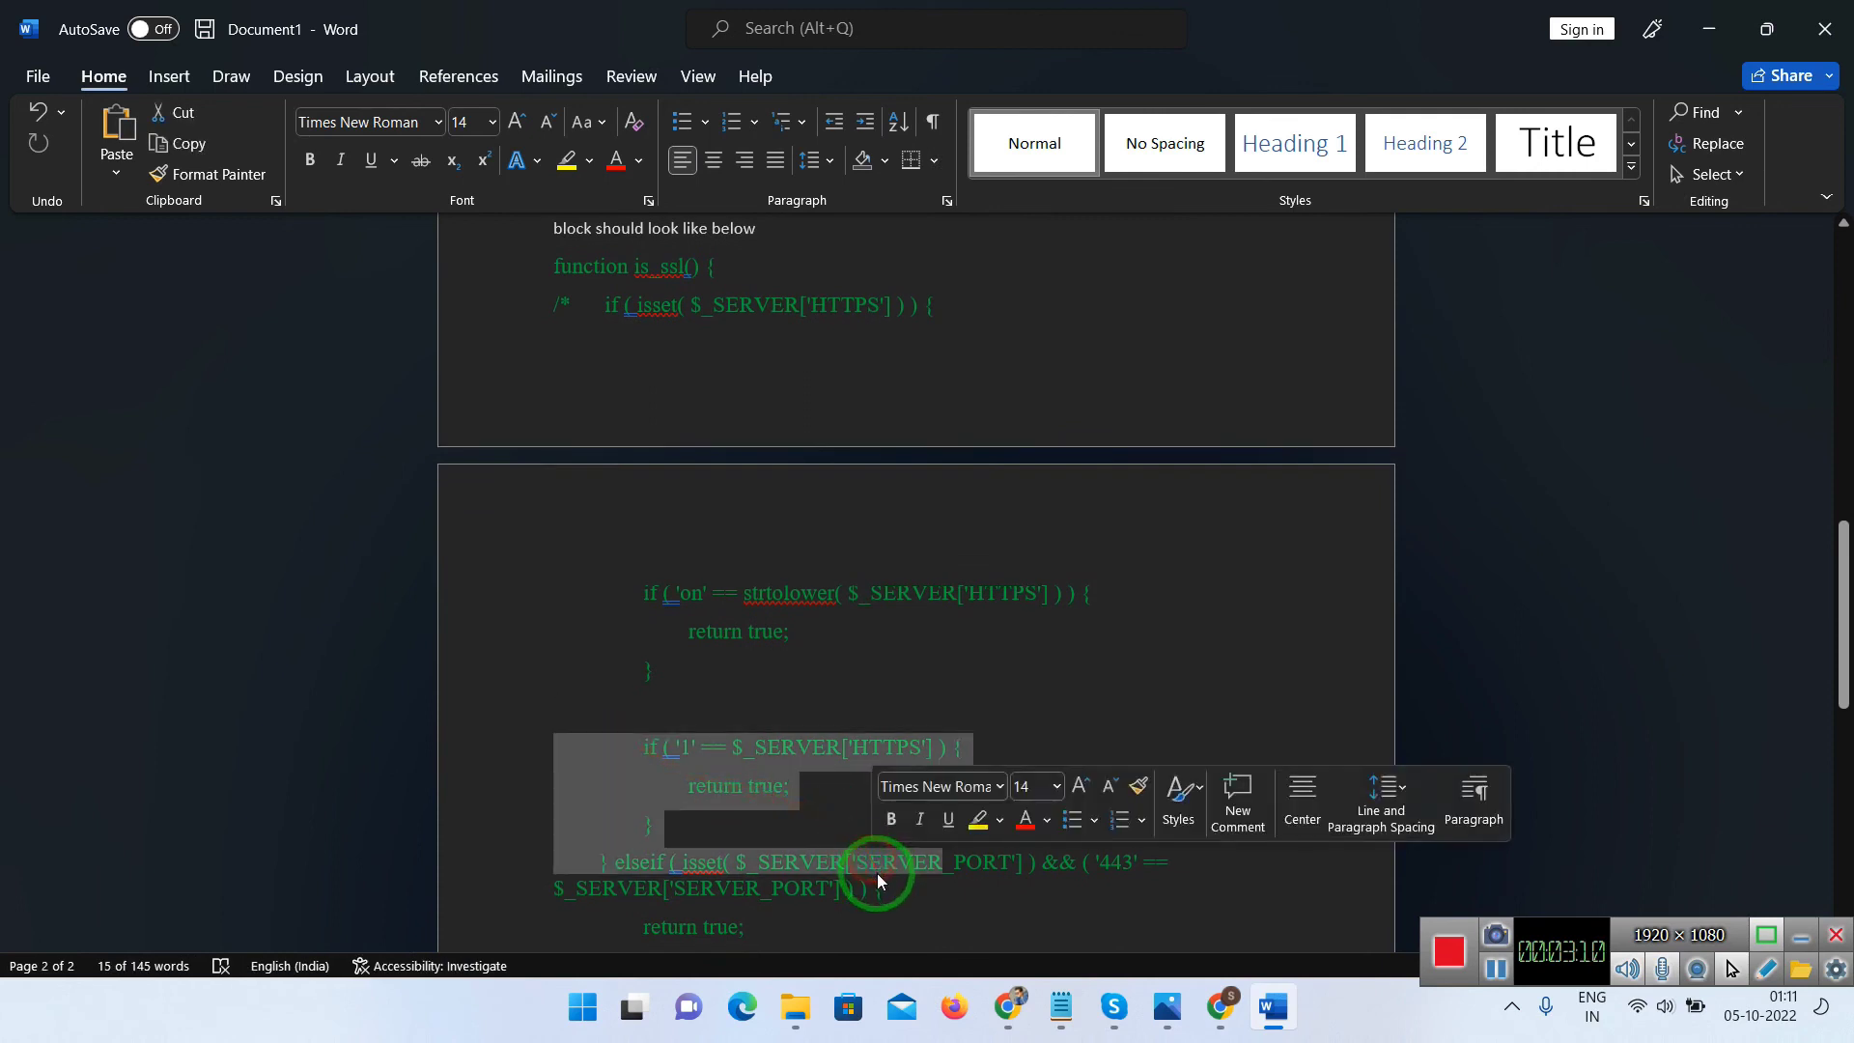
pyautogui.scroll(-3, 744, 724)
pyautogui.moveTo(583, 811); pyautogui.dragTo(762, 848)
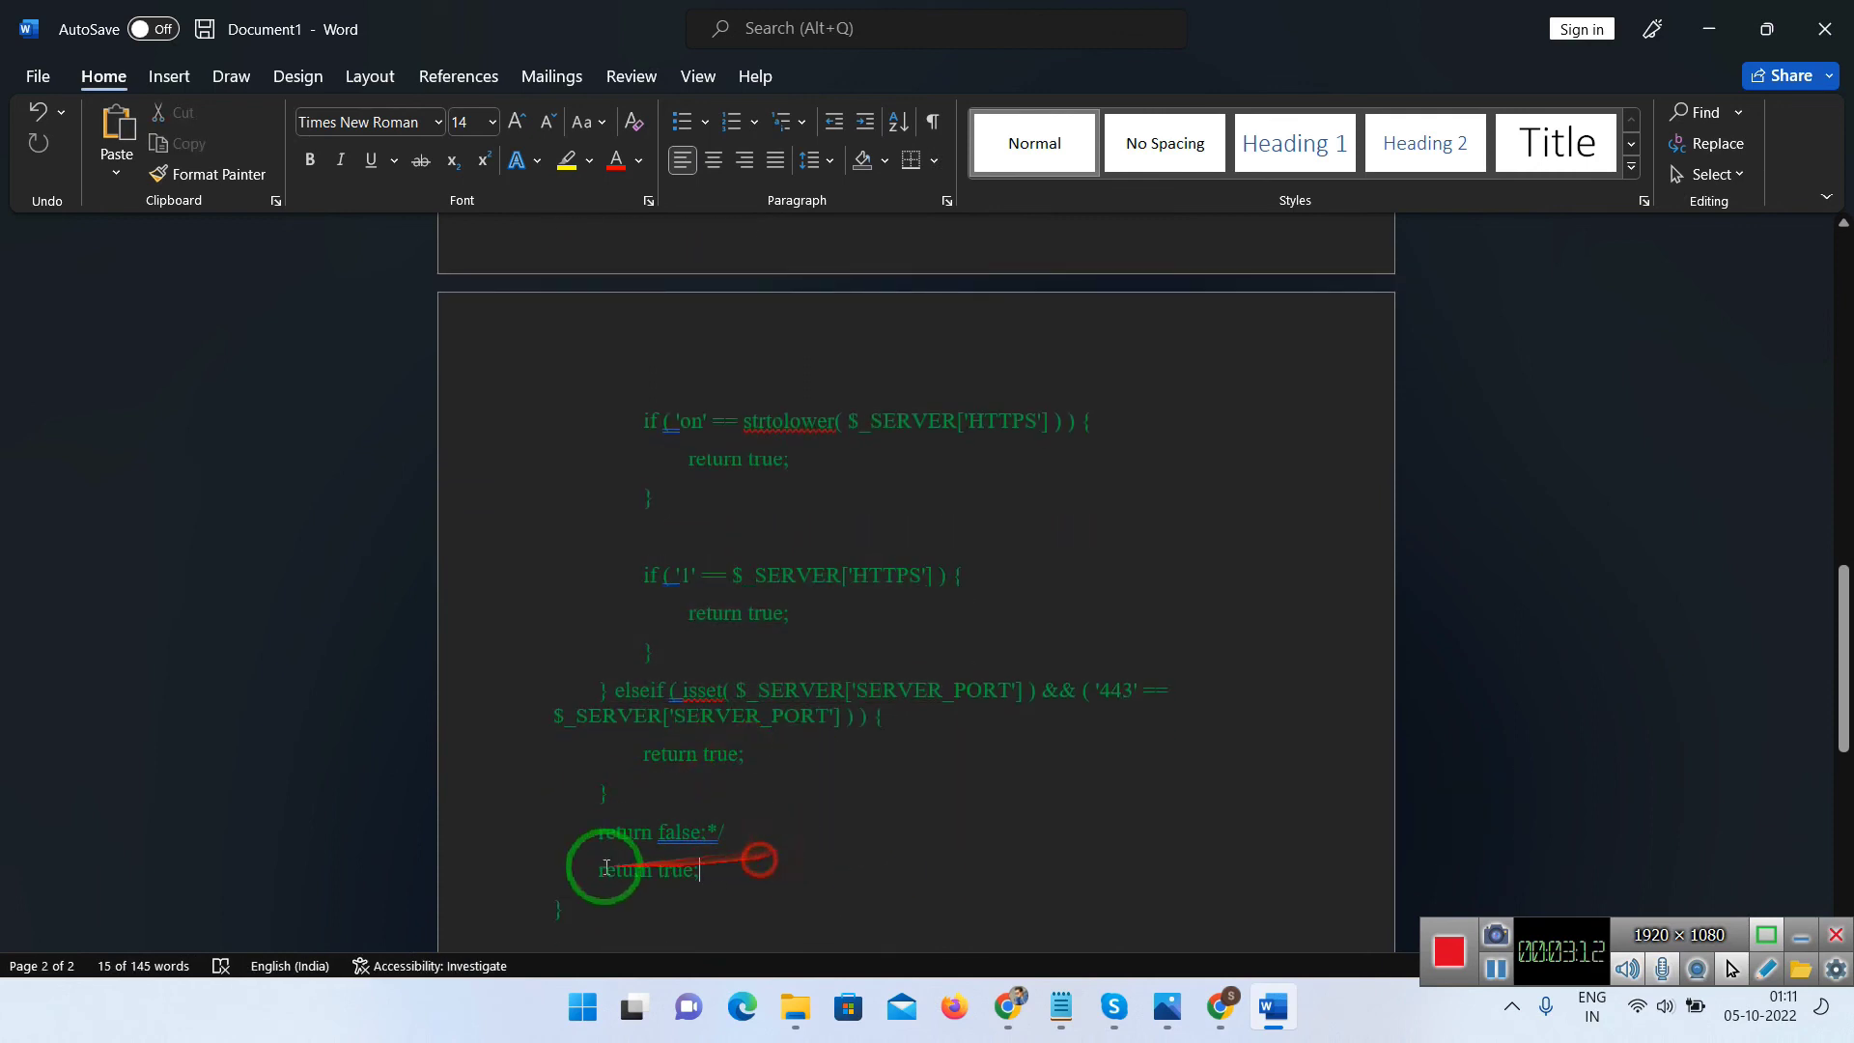
pyautogui.moveTo(592, 873); pyautogui.dragTo(772, 869)
# Step: Add 'this is the main solution' after the 'restart the nginx' note
pyautogui.scroll(-2, 785, 856)
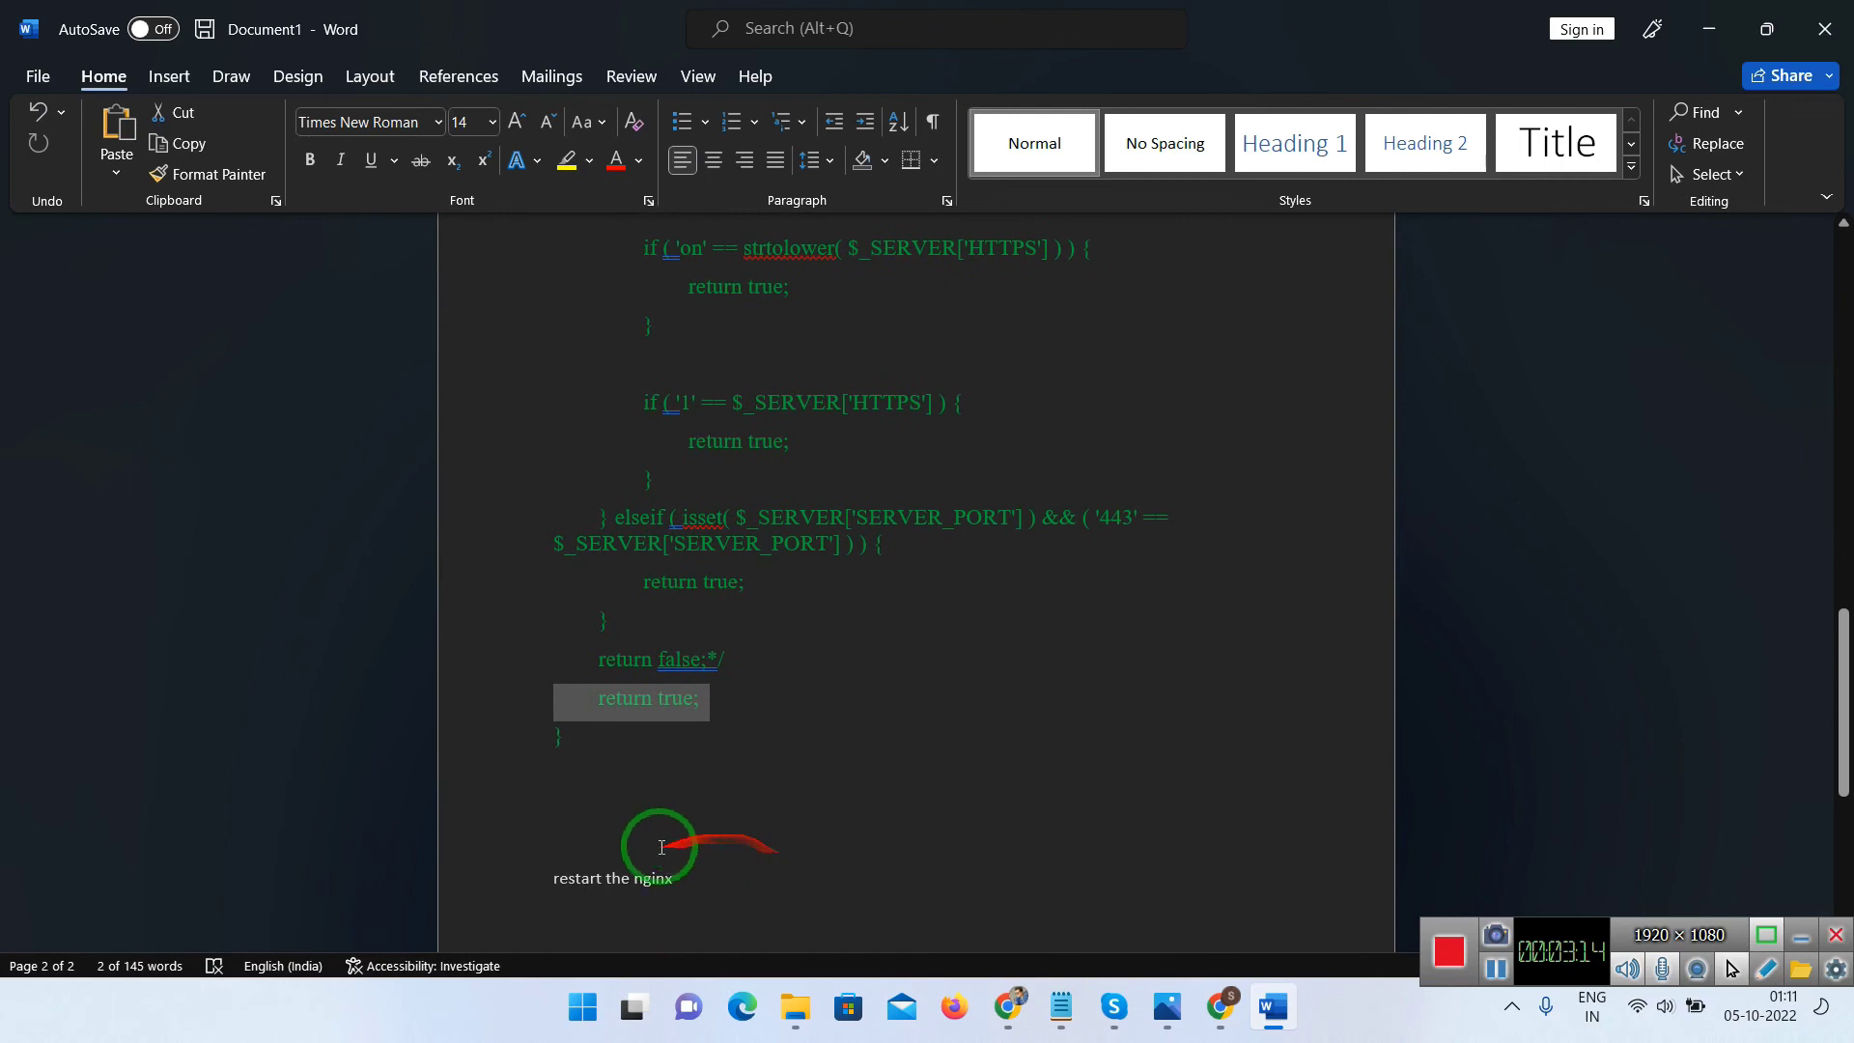
pyautogui.moveTo(505, 869); pyautogui.dragTo(662, 889)
pyautogui.click(681, 893)
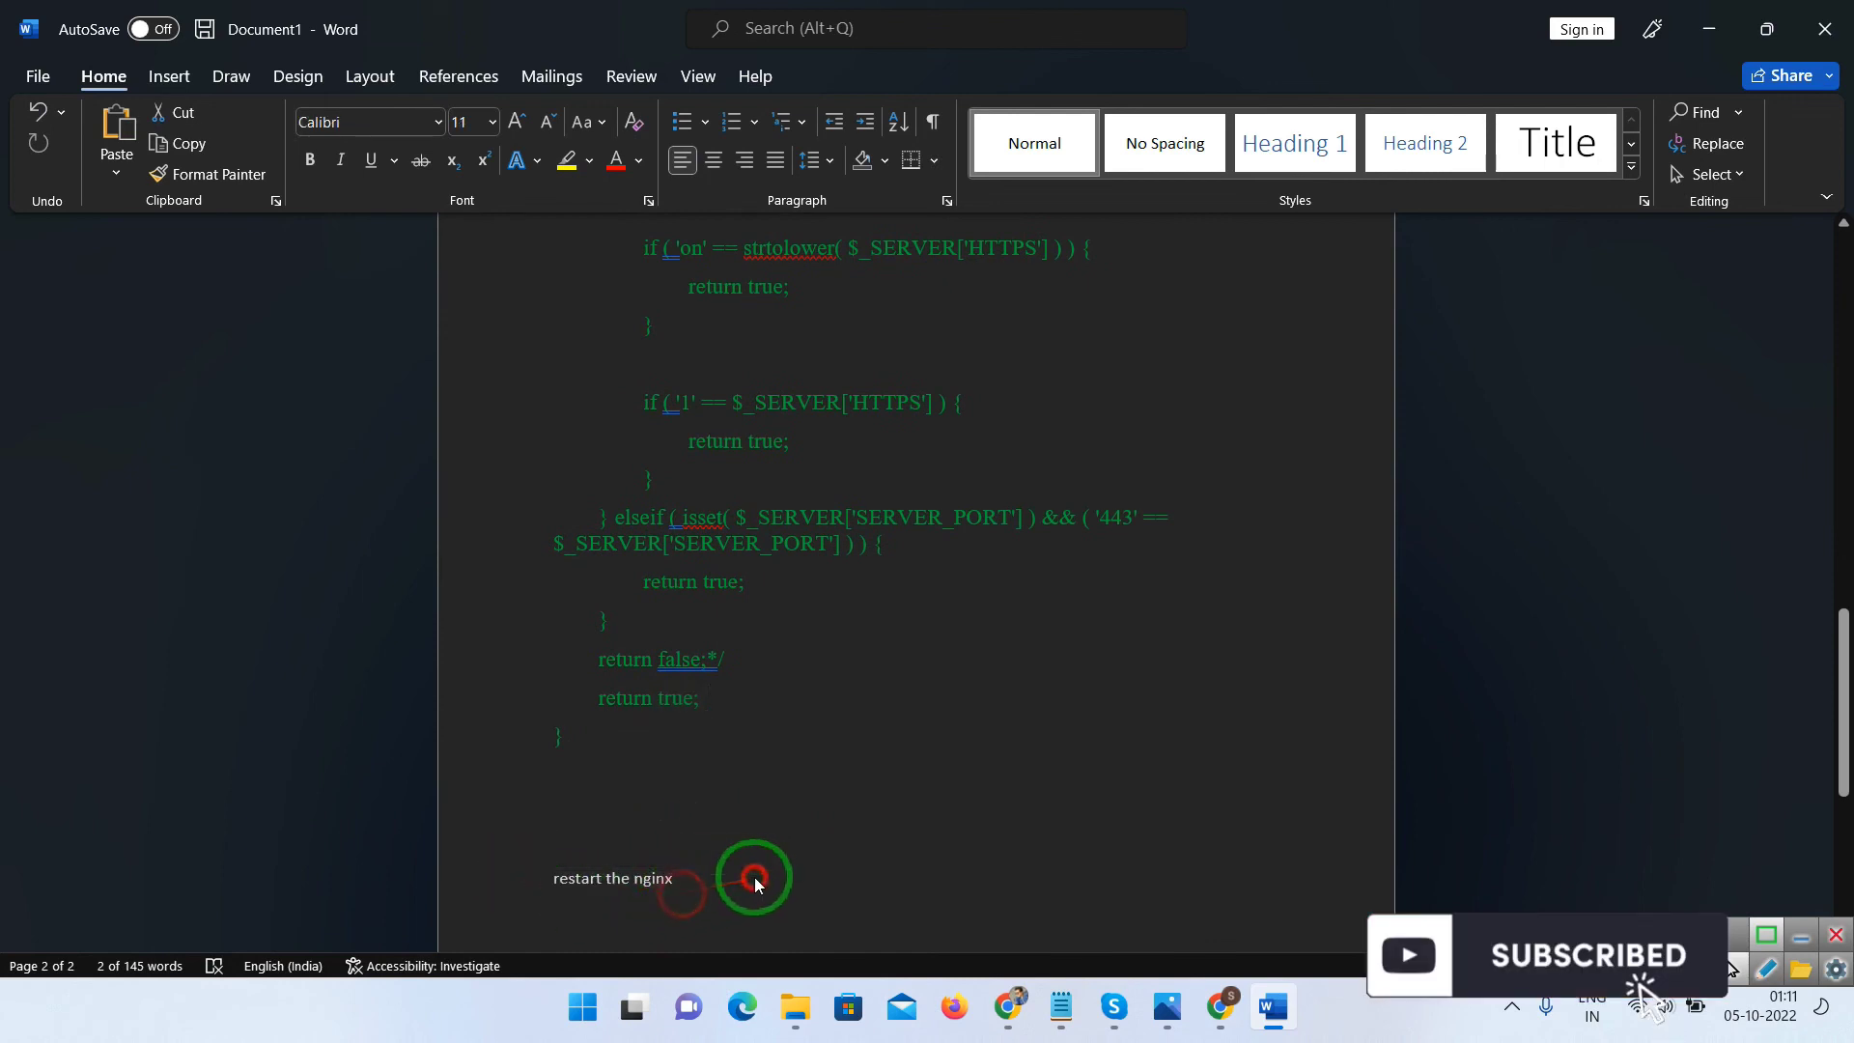
pyautogui.click(753, 883)
pyautogui.write('this is')
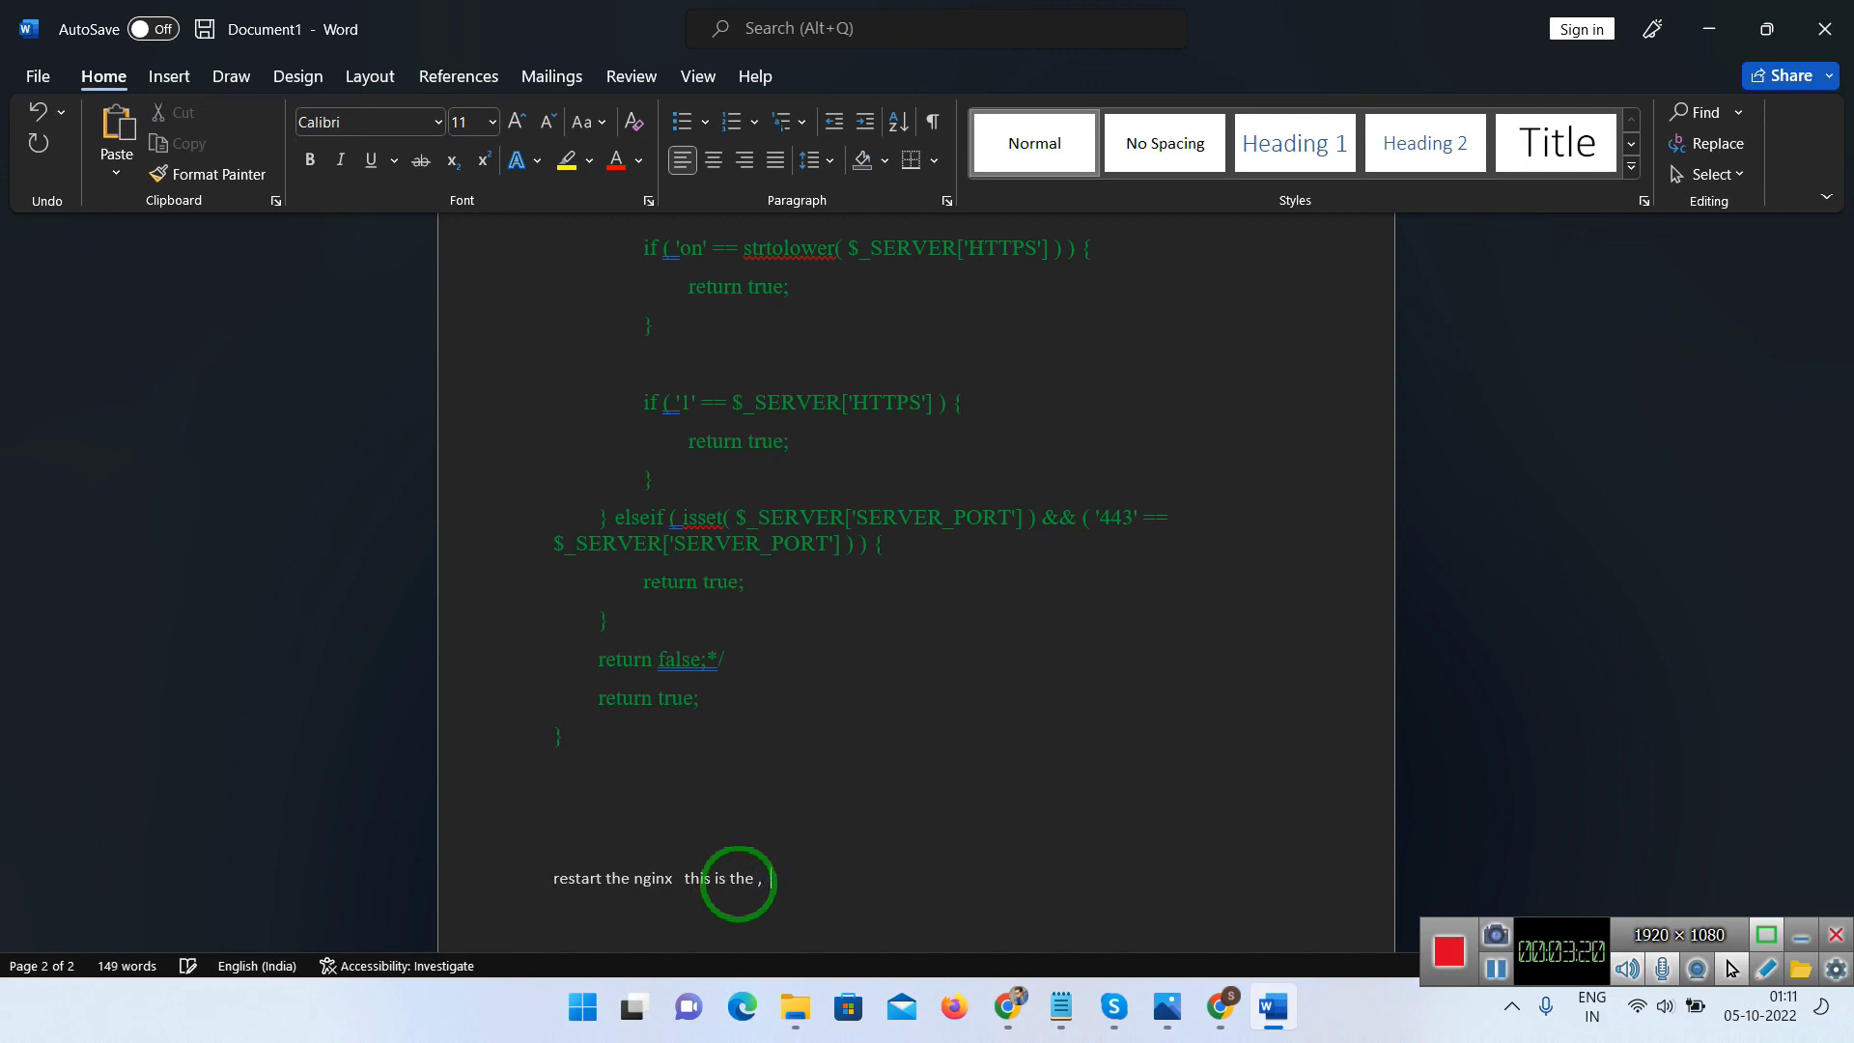
pyautogui.write(' the main solution')
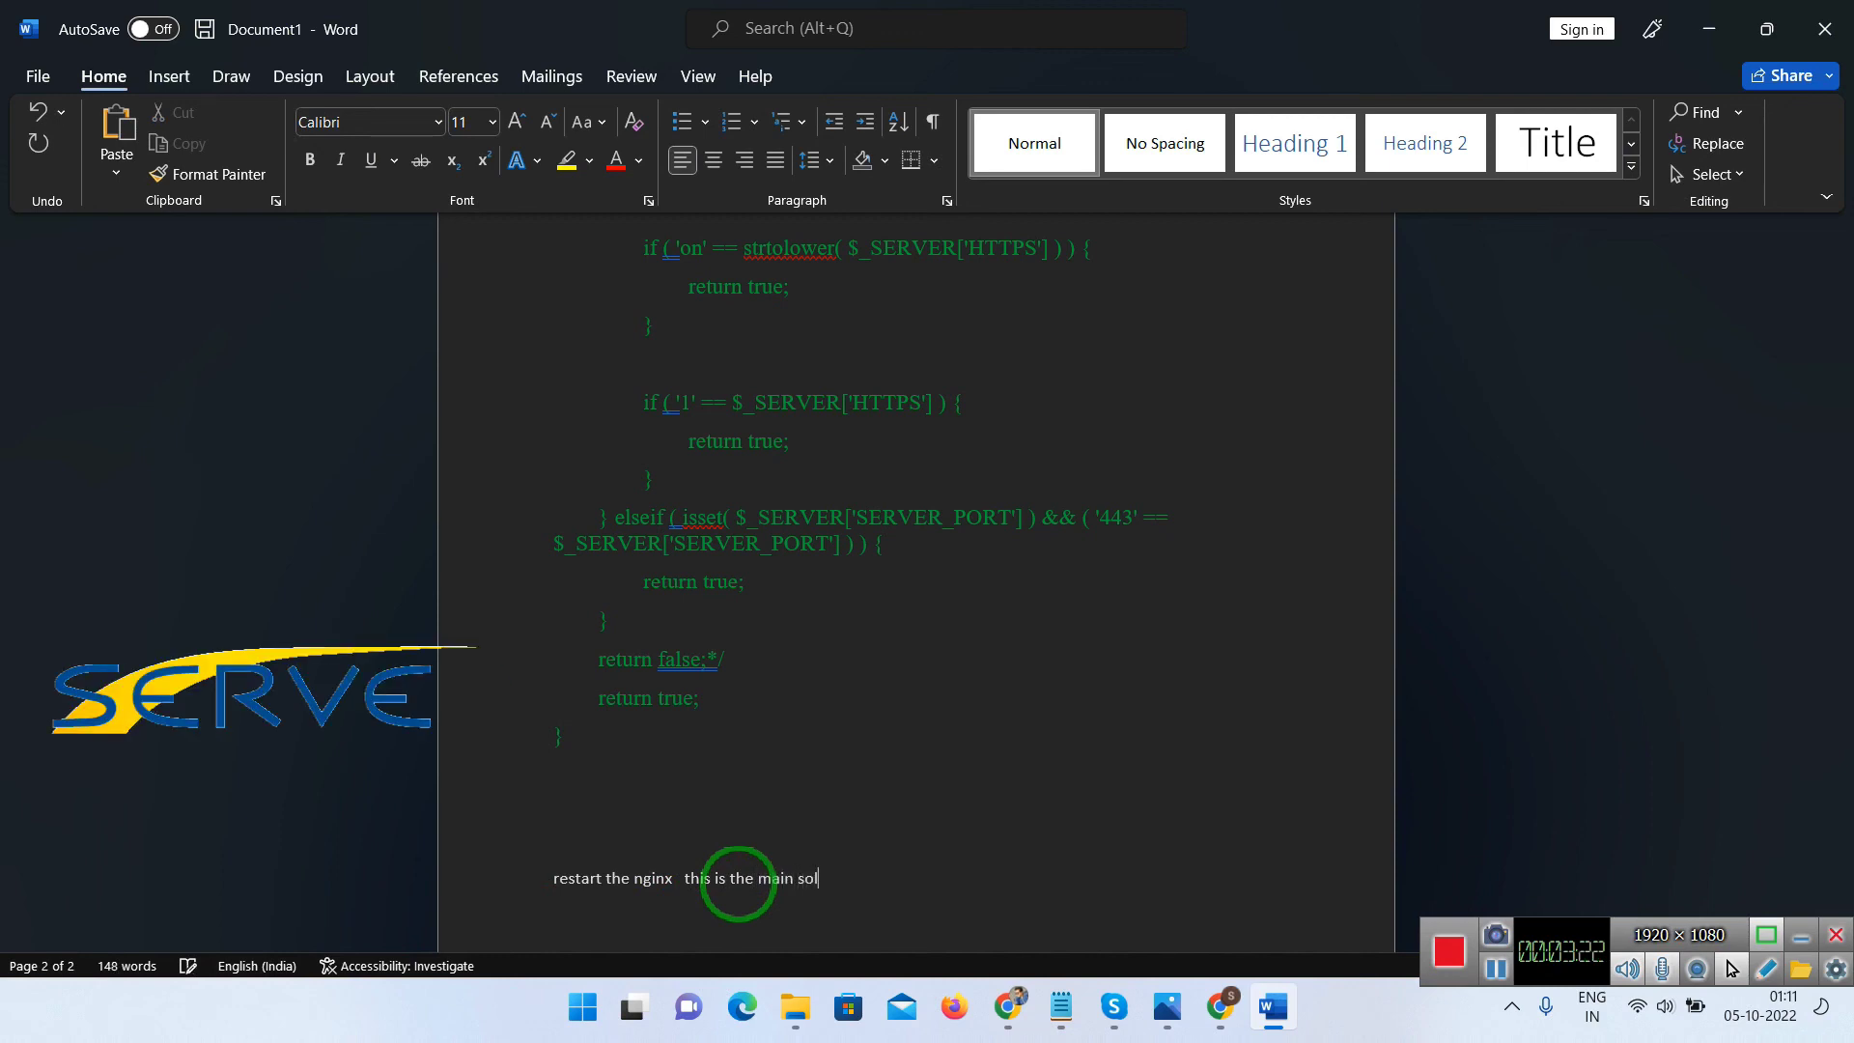